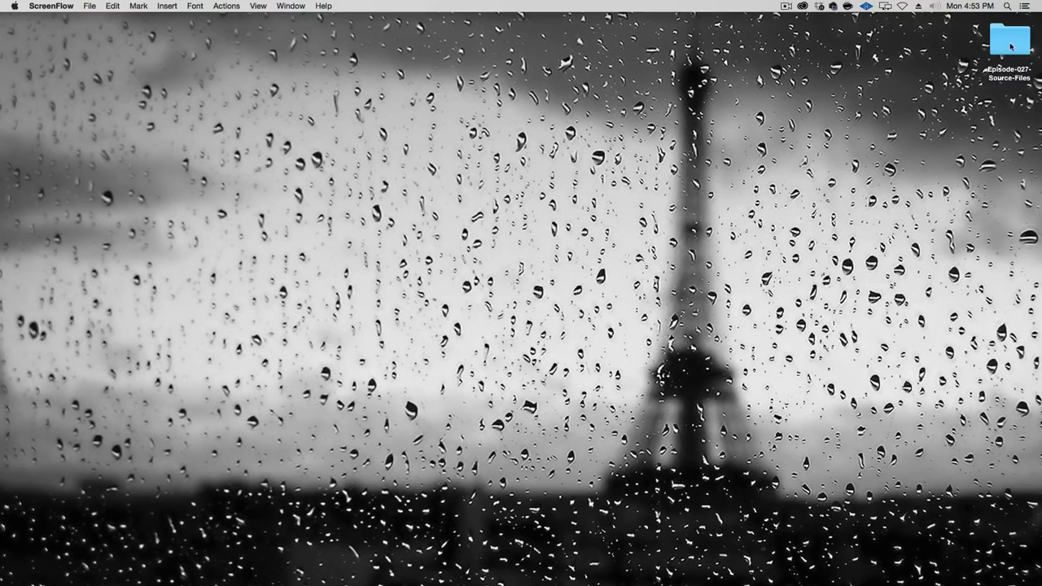
# Open Woman.jpg from the Episode-027-Source-Files folder in Photoshop and hide the document's rulers
pyautogui.click(1010, 45)
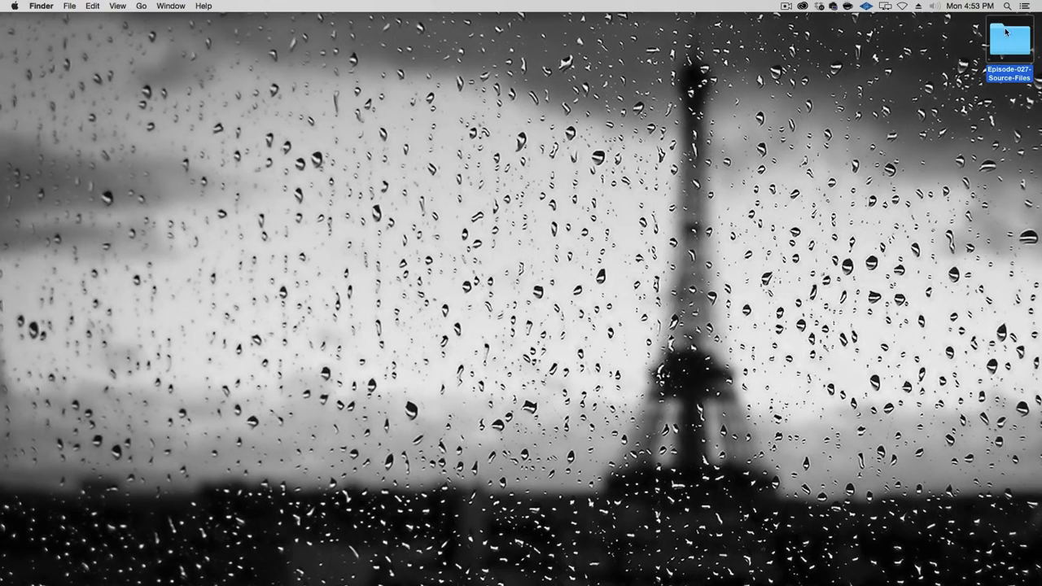
pyautogui.doubleClick(1005, 32)
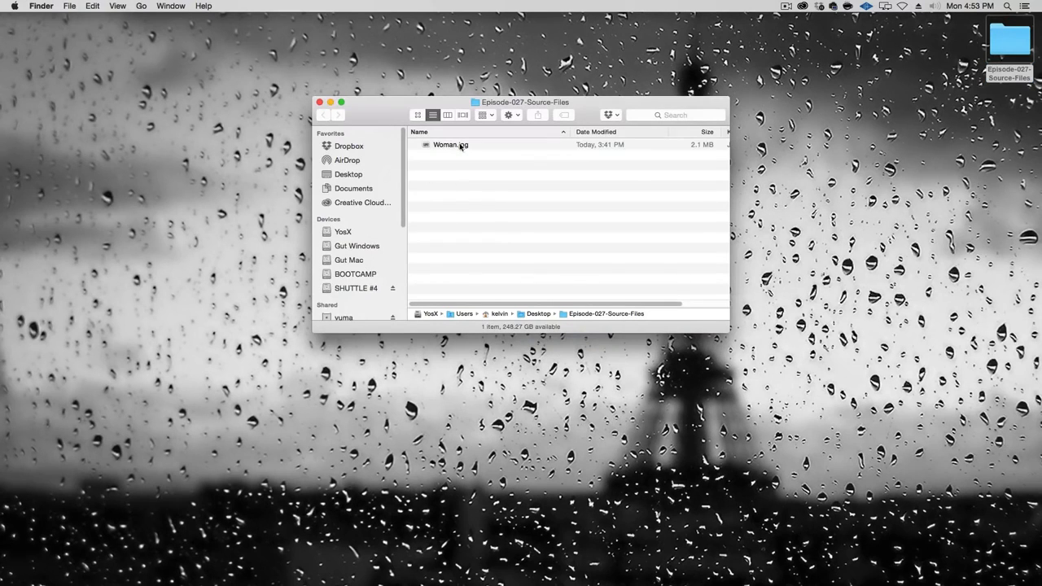
pyautogui.doubleClick(451, 145)
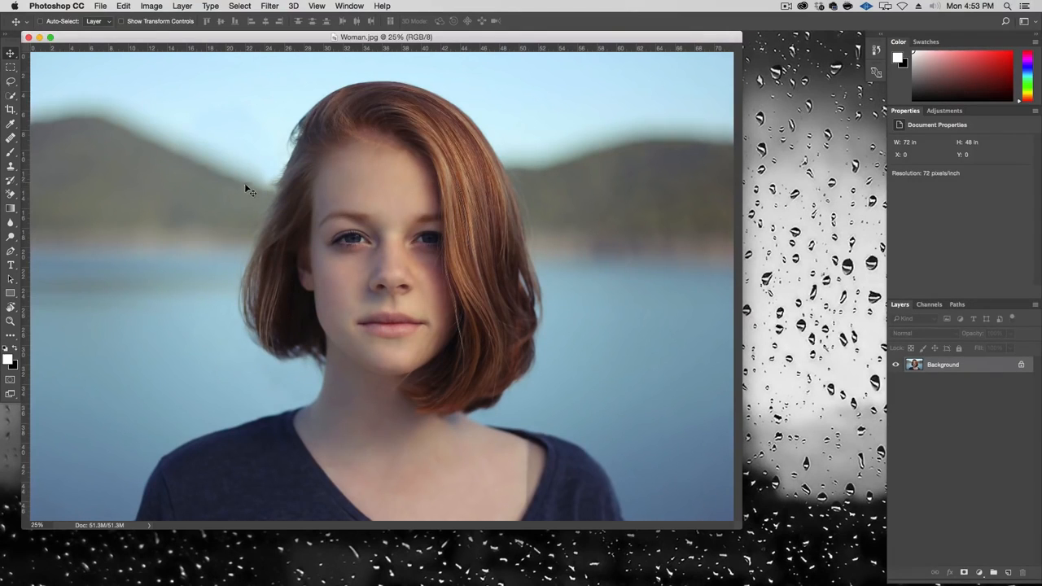
pyautogui.press('super')
pyautogui.press('super+r')
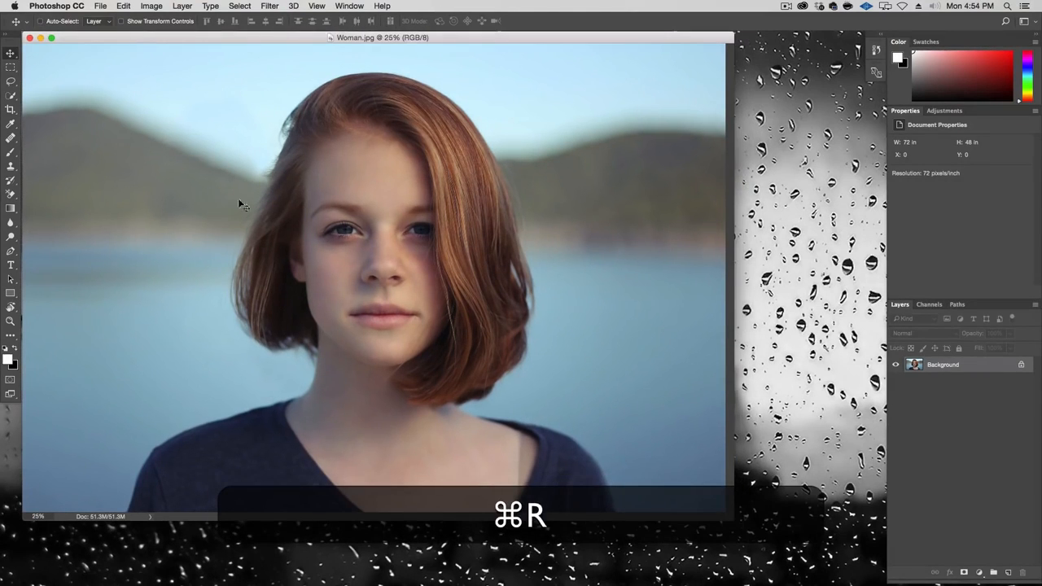
# Start a Quick Selection of the woman's hair, painting from the ends beside her ear up over the crown
pyautogui.press('super+plus')
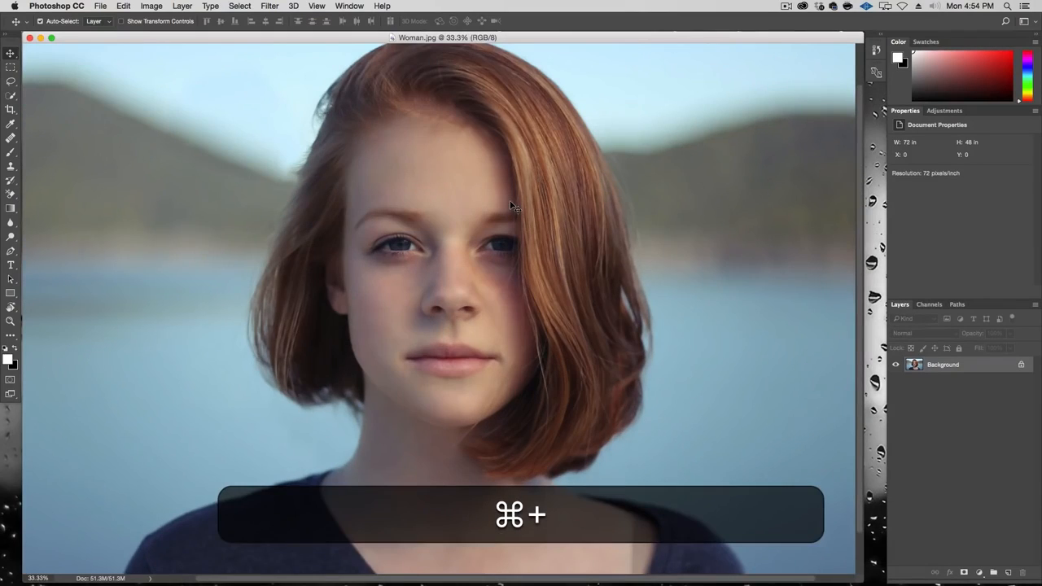
pyautogui.press('super+plus')
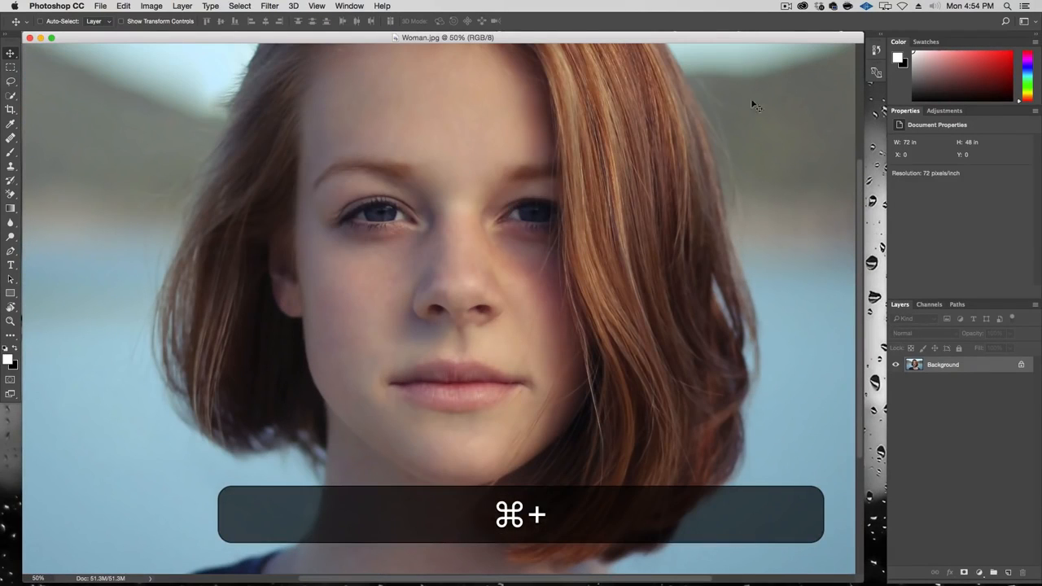
pyautogui.click(1025, 21)
pyautogui.click(870, 29)
pyautogui.moveTo(640, 232); pyautogui.dragTo(684, 258)
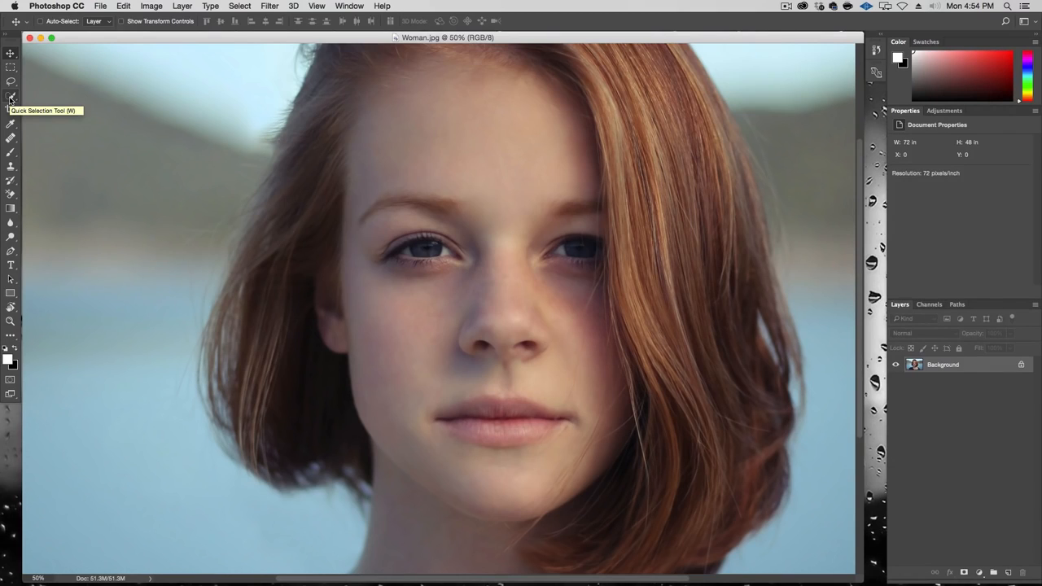
pyautogui.click(10, 98)
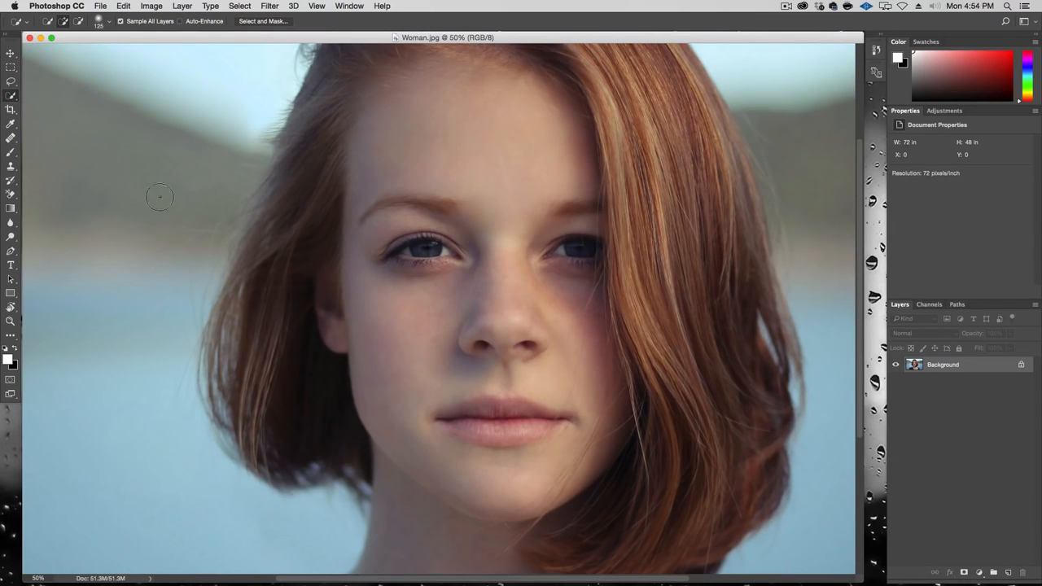
pyautogui.moveTo(256, 442)
pyautogui.mouseDown()
pyautogui.moveTo(301, 454)
pyautogui.moveTo(296, 394)
pyautogui.moveTo(257, 431)
pyautogui.moveTo(240, 359)
pyautogui.moveTo(260, 258)
pyautogui.mouseUp()
pyautogui.press('space')
pyautogui.moveTo(254, 312)
pyautogui.mouseDown()
pyautogui.moveTo(235, 426)
pyautogui.moveTo(265, 286)
pyautogui.moveTo(284, 269)
pyautogui.moveTo(332, 139)
pyautogui.moveTo(367, 116)
pyautogui.moveTo(516, 103)
pyautogui.moveTo(562, 118)
pyautogui.mouseUp()
pyautogui.press('space')
pyautogui.moveTo(658, 241); pyautogui.dragTo(536, 176)
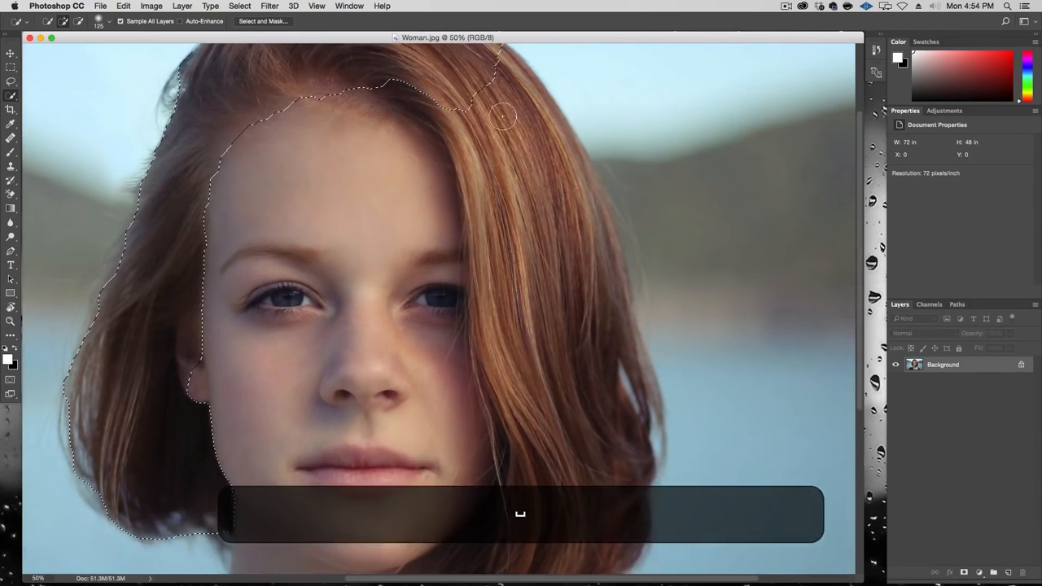
# Extend the selection down the long hair on the image's right side to its tips below the chin
pyautogui.moveTo(483, 88)
pyautogui.mouseDown()
pyautogui.moveTo(562, 241)
pyautogui.moveTo(571, 359)
pyautogui.moveTo(585, 239)
pyautogui.moveTo(602, 353)
pyautogui.mouseUp()
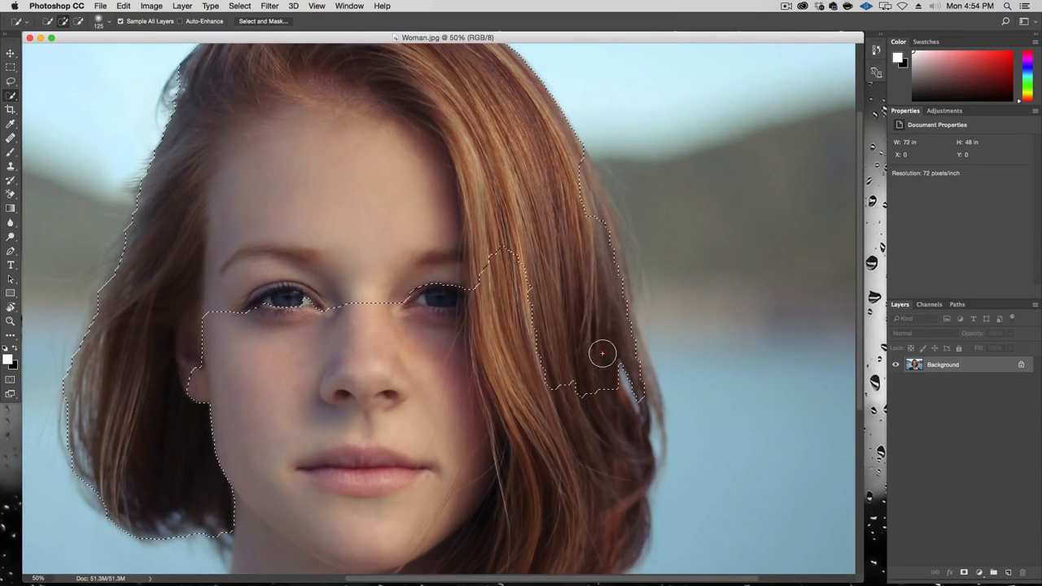
pyautogui.press('space')
pyautogui.moveTo(584, 405); pyautogui.dragTo(550, 208)
pyautogui.moveTo(547, 244)
pyautogui.mouseDown()
pyautogui.moveTo(477, 390)
pyautogui.moveTo(407, 416)
pyautogui.moveTo(530, 384)
pyautogui.moveTo(372, 459)
pyautogui.mouseUp()
pyautogui.press('space')
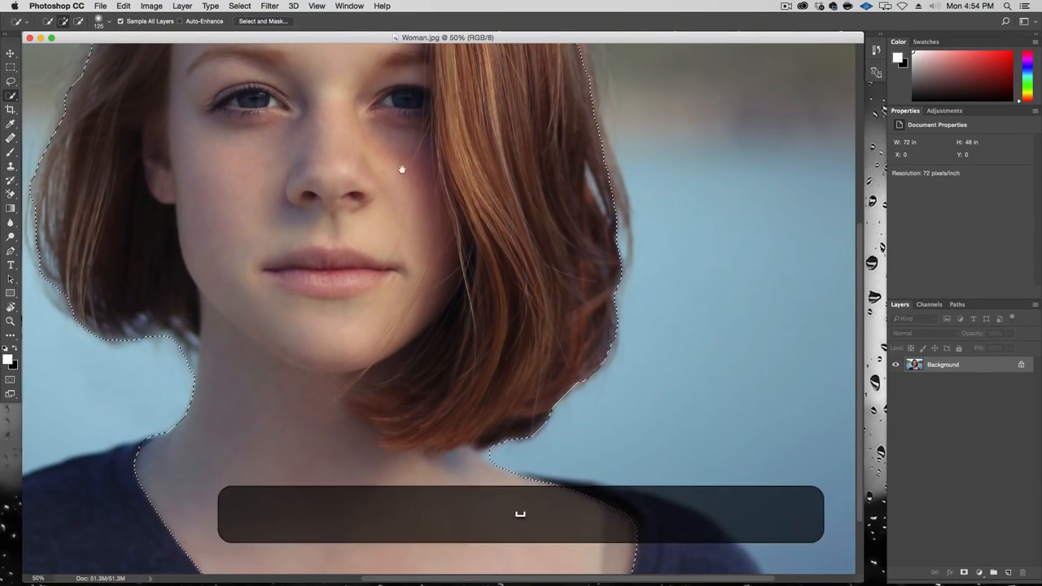
pyautogui.moveTo(409, 173); pyautogui.dragTo(534, 161)
pyautogui.moveTo(411, 370); pyautogui.dragTo(368, 295)
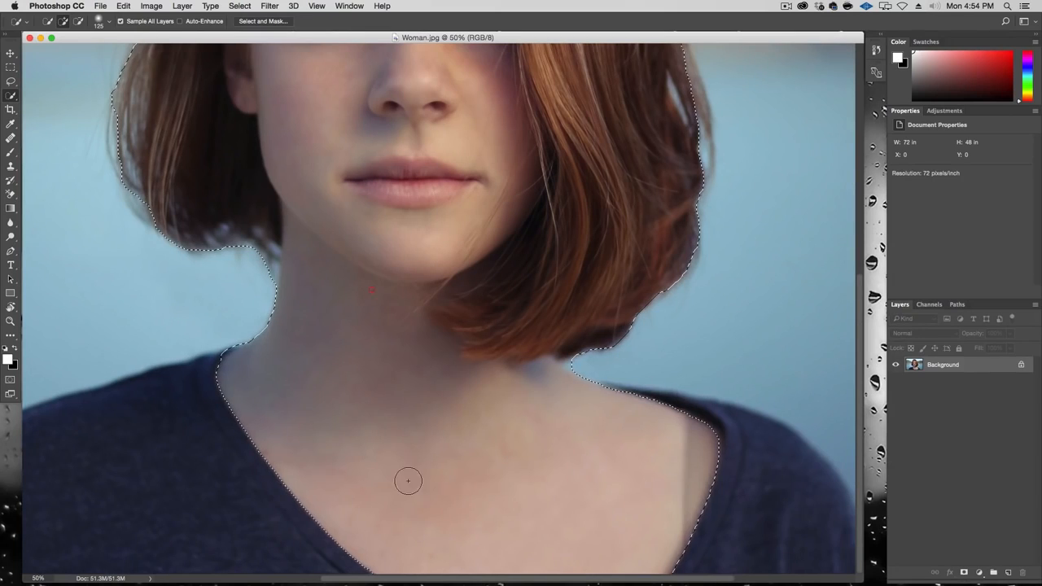
# Subtract the chest, neck, face and ear from the selection so that it follows only the hair
pyautogui.press('alt')
pyautogui.moveTo(432, 442)
pyautogui.mouseDown()
pyautogui.moveTo(590, 519)
pyautogui.moveTo(671, 496)
pyautogui.moveTo(454, 424)
pyautogui.moveTo(369, 342)
pyautogui.mouseUp()
pyautogui.scroll(5, 414, 431)
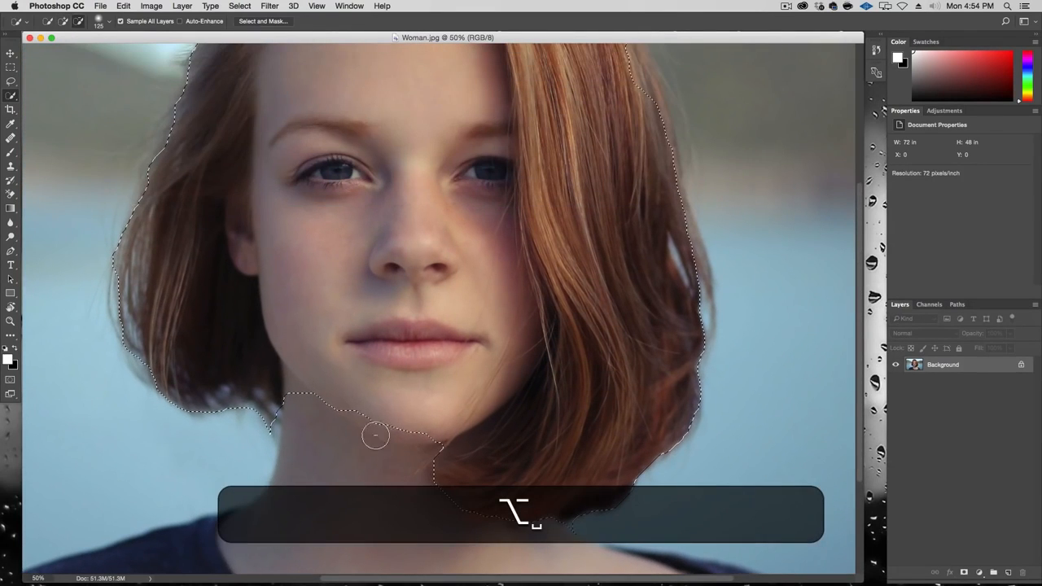
pyautogui.moveTo(375, 433)
pyautogui.mouseDown()
pyautogui.moveTo(430, 390)
pyautogui.moveTo(472, 303)
pyautogui.moveTo(463, 228)
pyautogui.moveTo(408, 179)
pyautogui.moveTo(436, 350)
pyautogui.moveTo(441, 250)
pyautogui.moveTo(390, 193)
pyautogui.mouseUp()
pyautogui.moveTo(336, 425); pyautogui.dragTo(384, 305)
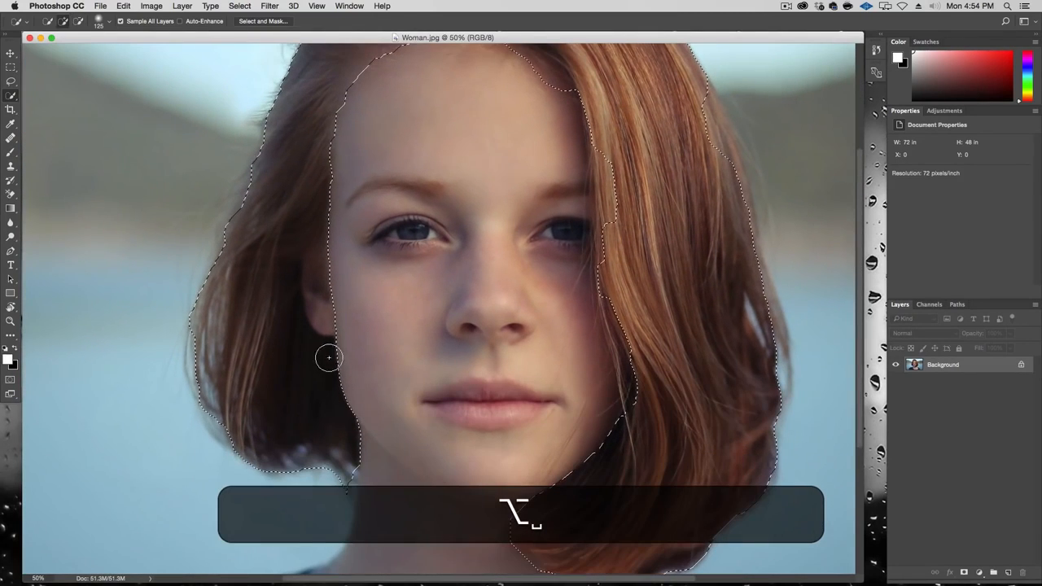
pyautogui.keyDown('alt'); pyautogui.click(334, 316); pyautogui.keyUp('alt')
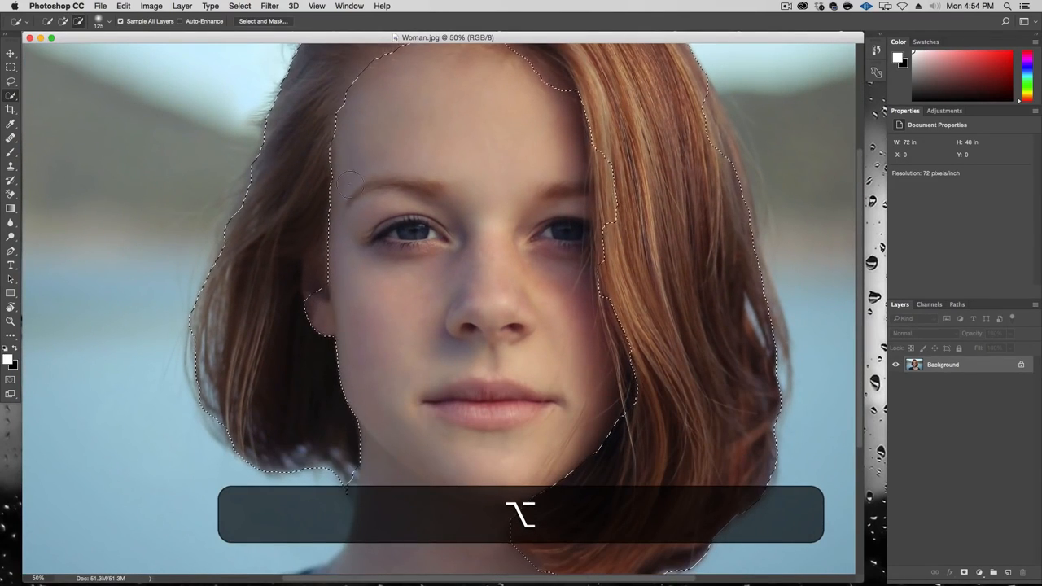
pyautogui.moveTo(514, 319); pyautogui.dragTo(410, 505)
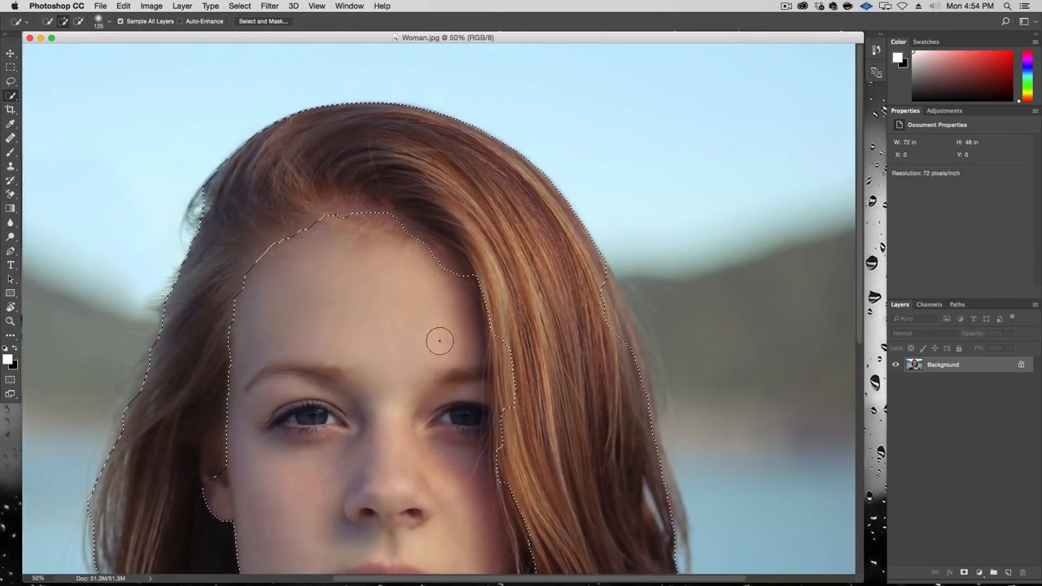
pyautogui.moveTo(643, 278); pyautogui.dragTo(489, 170)
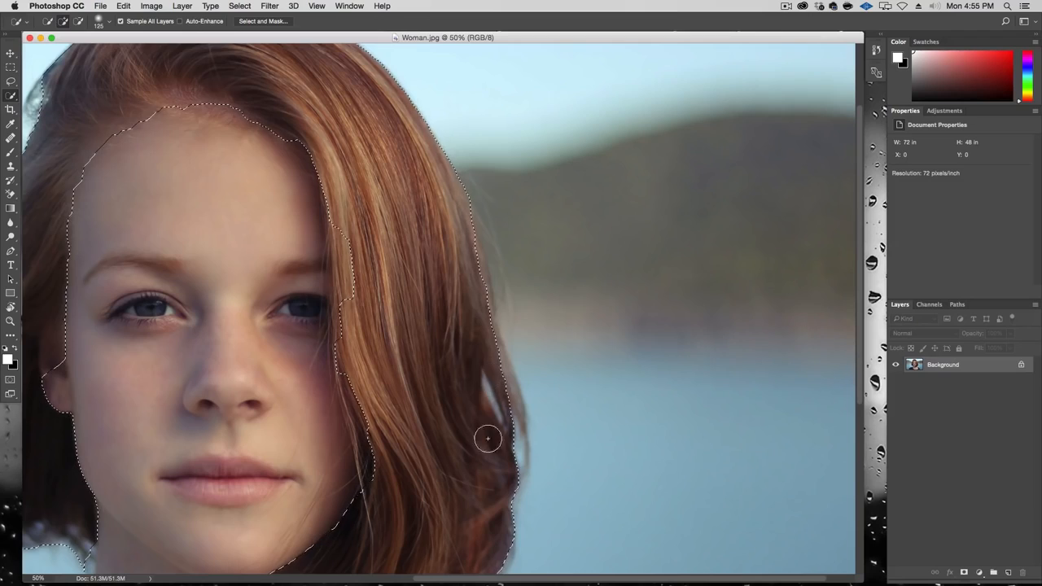
pyautogui.moveTo(488, 473); pyautogui.dragTo(504, 240)
pyautogui.moveTo(355, 360); pyautogui.dragTo(660, 317)
pyautogui.moveTo(554, 73); pyautogui.dragTo(520, 380)
# Open Select and Mask and refine the hairline from the left of the forehead down to the ear with the Refine Edge Brush
pyautogui.click(249, 21)
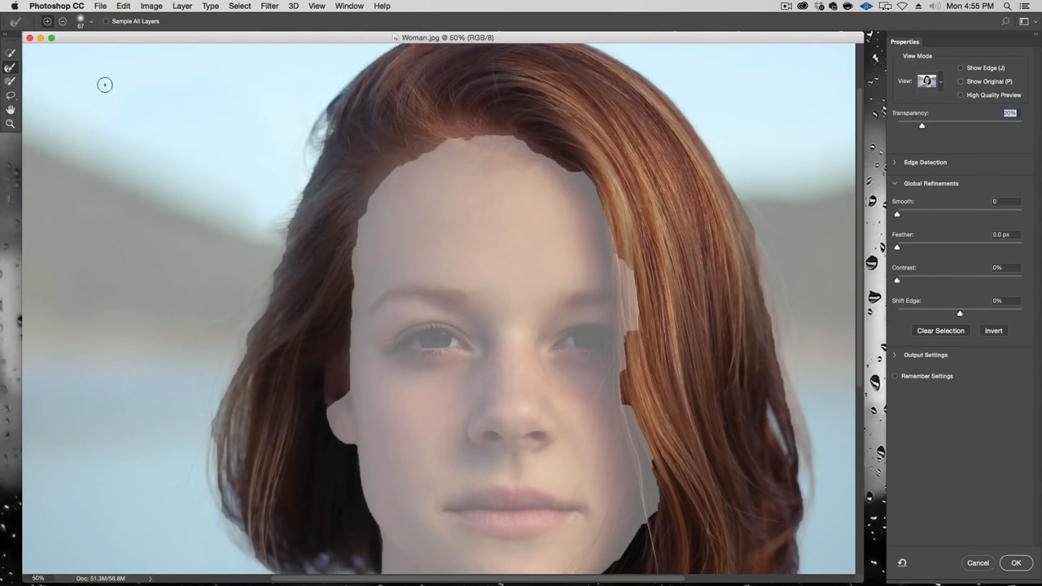
pyautogui.click(10, 68)
pyautogui.moveTo(367, 178)
pyautogui.mouseDown()
pyautogui.moveTo(393, 170)
pyautogui.moveTo(351, 256)
pyautogui.moveTo(342, 398)
pyautogui.mouseUp()
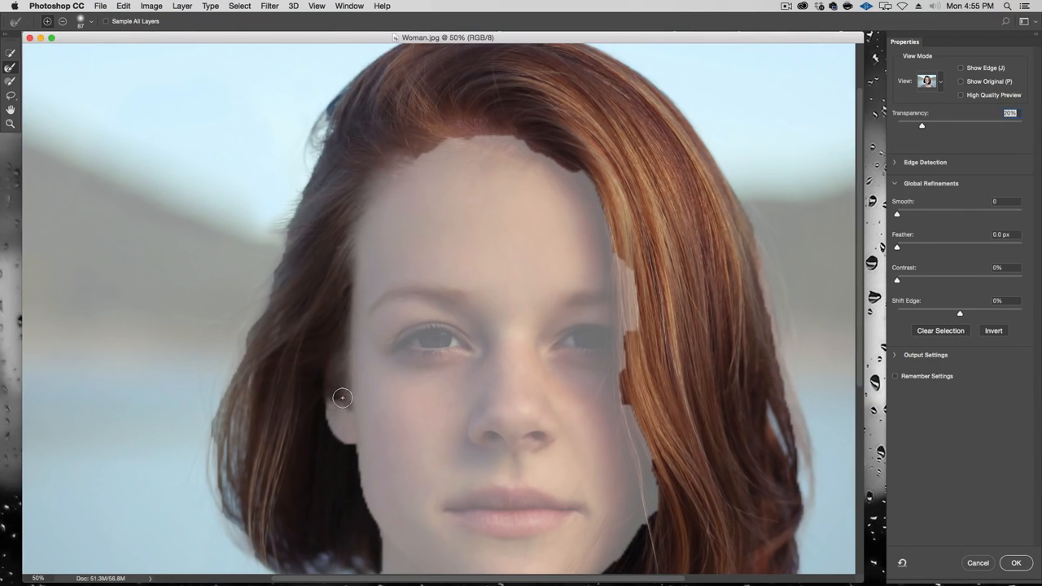
pyautogui.press('space')
pyautogui.moveTo(395, 488); pyautogui.dragTo(403, 362)
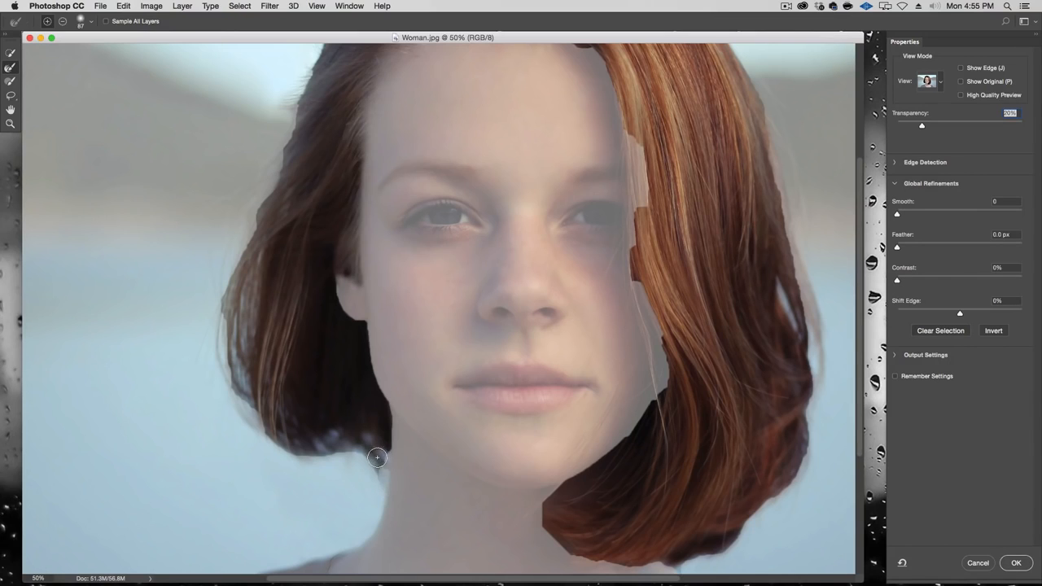
# Refine the left outer hair edge from the tips up to the crown wisps, using brush sizes 187 and 71
pyautogui.hotkey('ctrl', 'alt')
pyautogui.moveTo(346, 446); pyautogui.dragTo(363, 445)
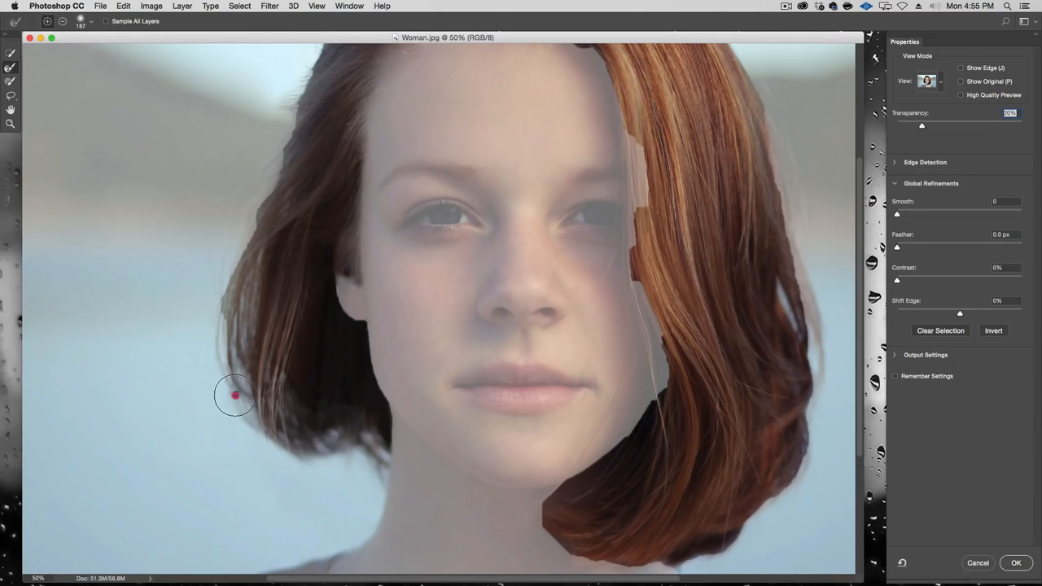
pyautogui.moveTo(235, 396)
pyautogui.mouseDown()
pyautogui.moveTo(236, 260)
pyautogui.moveTo(281, 158)
pyautogui.mouseUp()
pyautogui.press('space')
pyautogui.moveTo(280, 237); pyautogui.dragTo(265, 437)
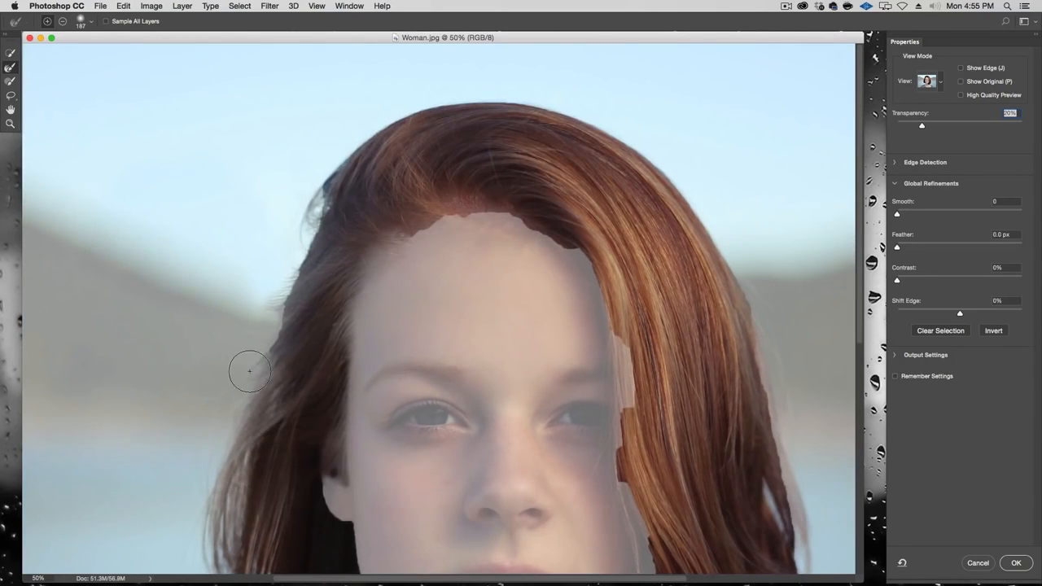
pyautogui.moveTo(250, 371); pyautogui.dragTo(272, 299)
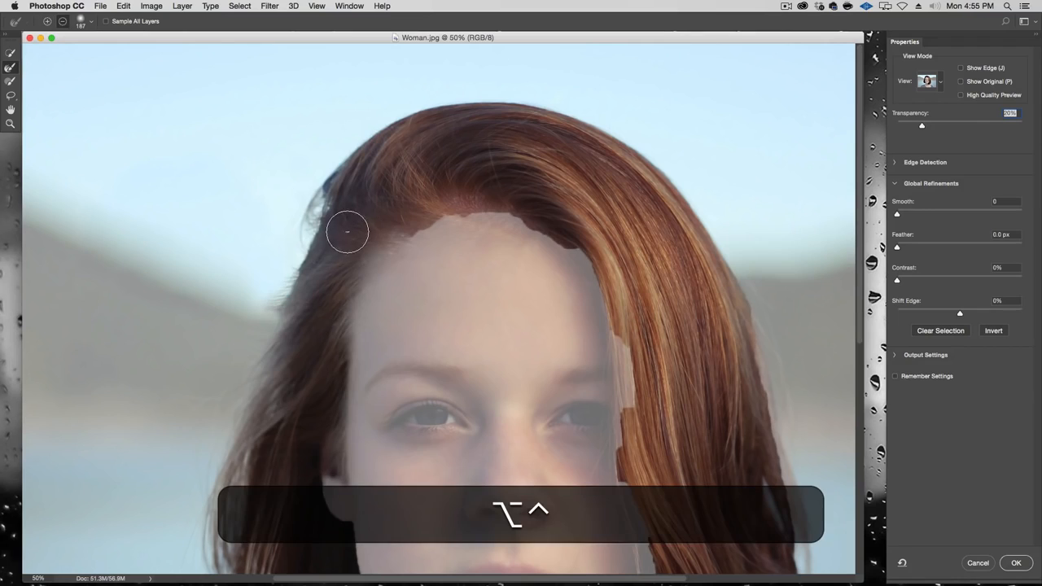
pyautogui.moveTo(347, 232); pyautogui.dragTo(322, 234)
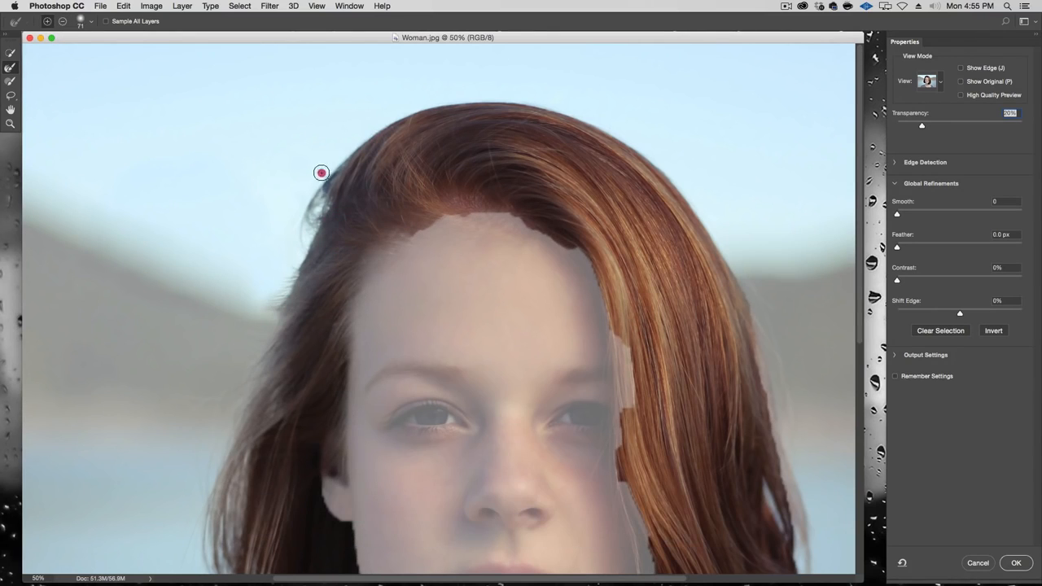
pyautogui.moveTo(321, 173); pyautogui.dragTo(349, 163)
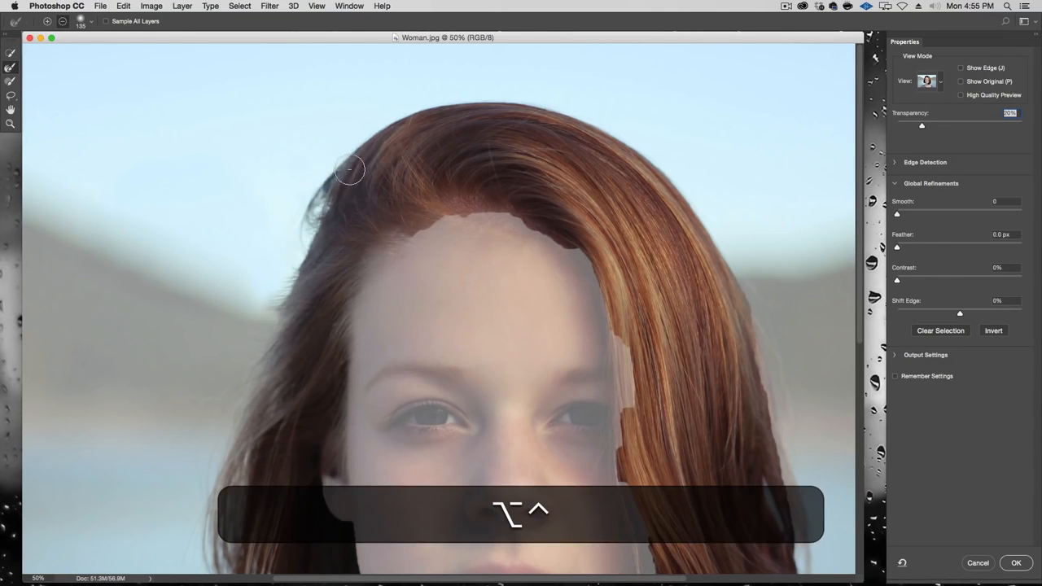
# Refine the forehead hairline and the face-side edge of the long hair down to the cheek, using brush sizes 135 and 95
pyautogui.moveTo(715, 192); pyautogui.dragTo(537, 116)
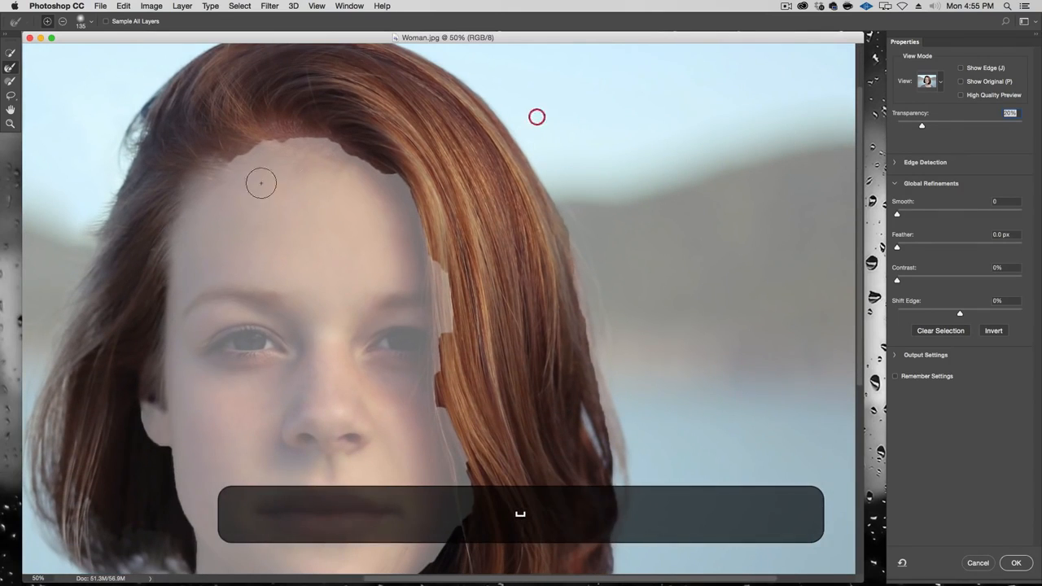
pyautogui.moveTo(226, 155)
pyautogui.mouseDown()
pyautogui.moveTo(277, 133)
pyautogui.moveTo(337, 144)
pyautogui.moveTo(390, 179)
pyautogui.mouseUp()
pyautogui.moveTo(450, 236); pyautogui.dragTo(442, 234)
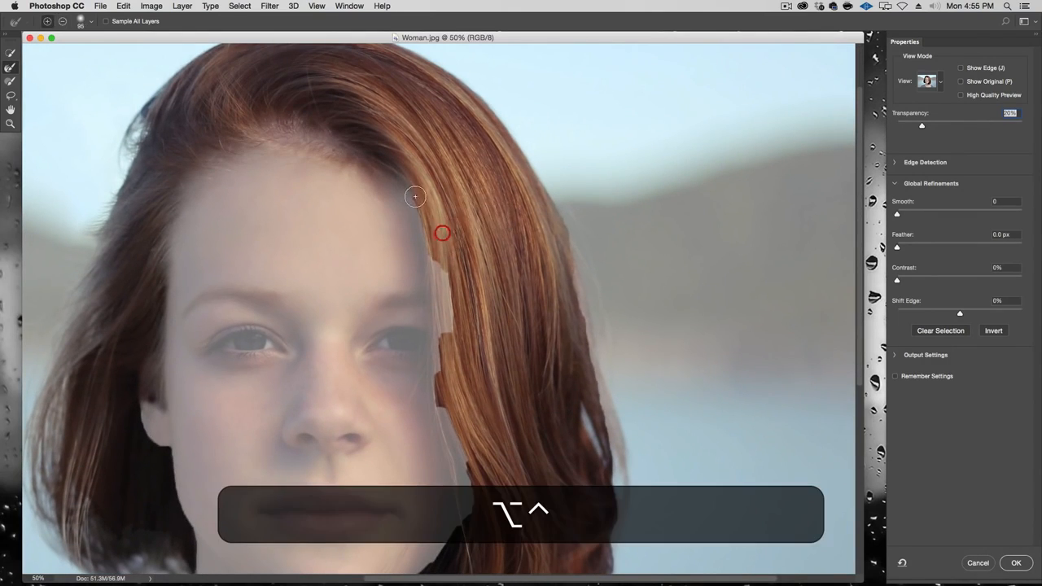
pyautogui.moveTo(398, 179)
pyautogui.mouseDown()
pyautogui.moveTo(451, 288)
pyautogui.moveTo(443, 344)
pyautogui.mouseUp()
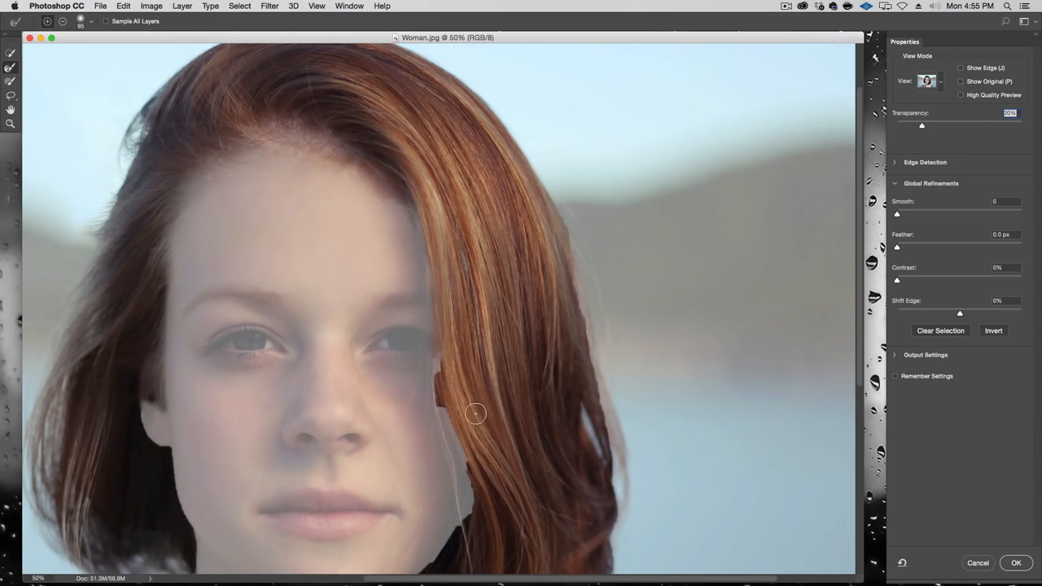
pyautogui.moveTo(442, 414)
pyautogui.mouseDown()
pyautogui.moveTo(454, 333)
pyautogui.moveTo(478, 459)
pyautogui.moveTo(575, 299)
pyautogui.moveTo(551, 292)
pyautogui.moveTo(537, 310)
pyautogui.mouseUp()
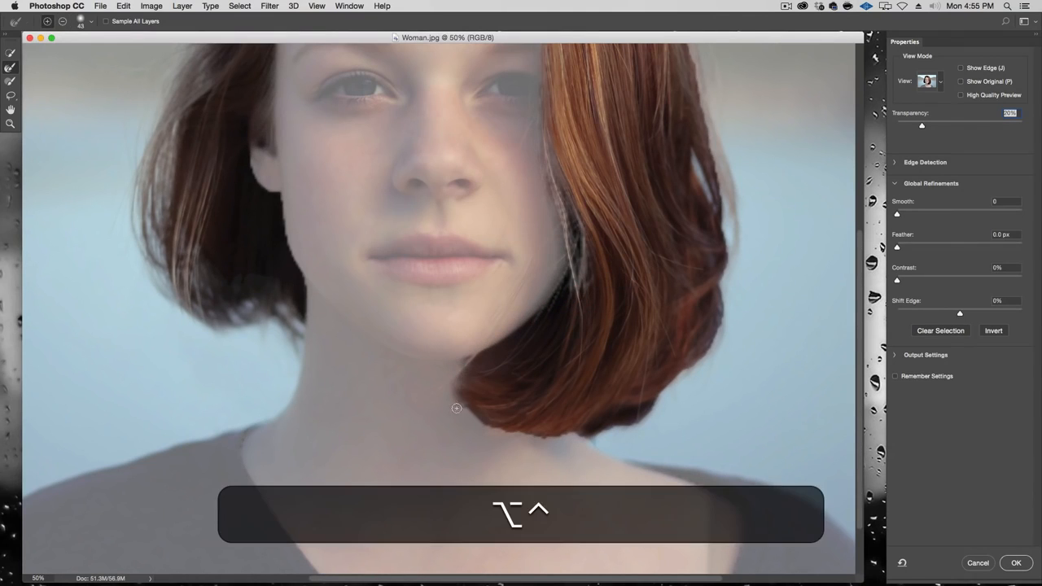
# Refine the hair tips below the chin and the right outer hair edge up to the crown with a size 182 brush
pyautogui.moveTo(455, 407); pyautogui.dragTo(496, 409)
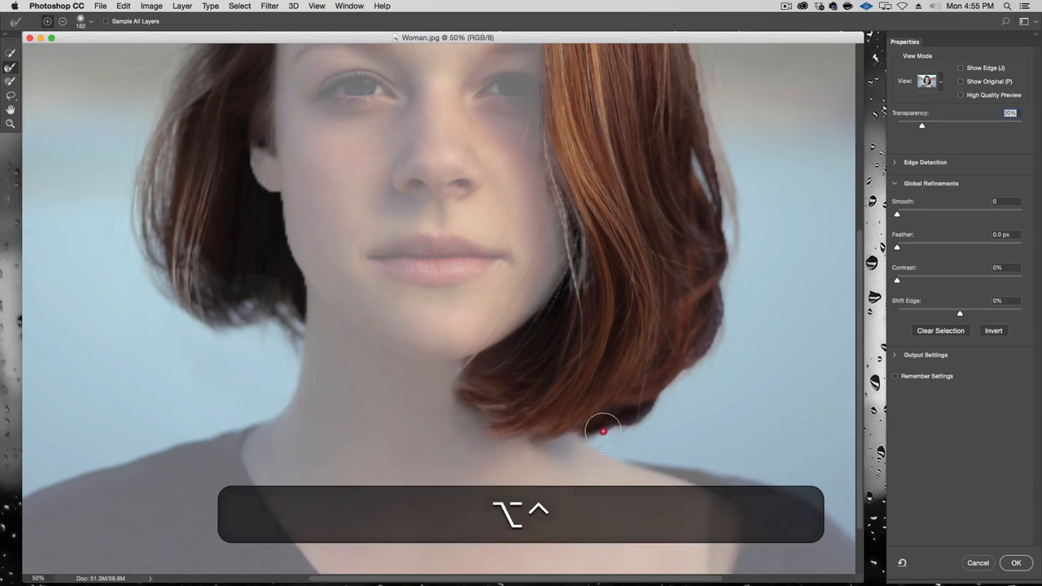
pyautogui.moveTo(774, 396)
pyautogui.mouseDown()
pyautogui.moveTo(609, 424)
pyautogui.moveTo(555, 485)
pyautogui.mouseUp()
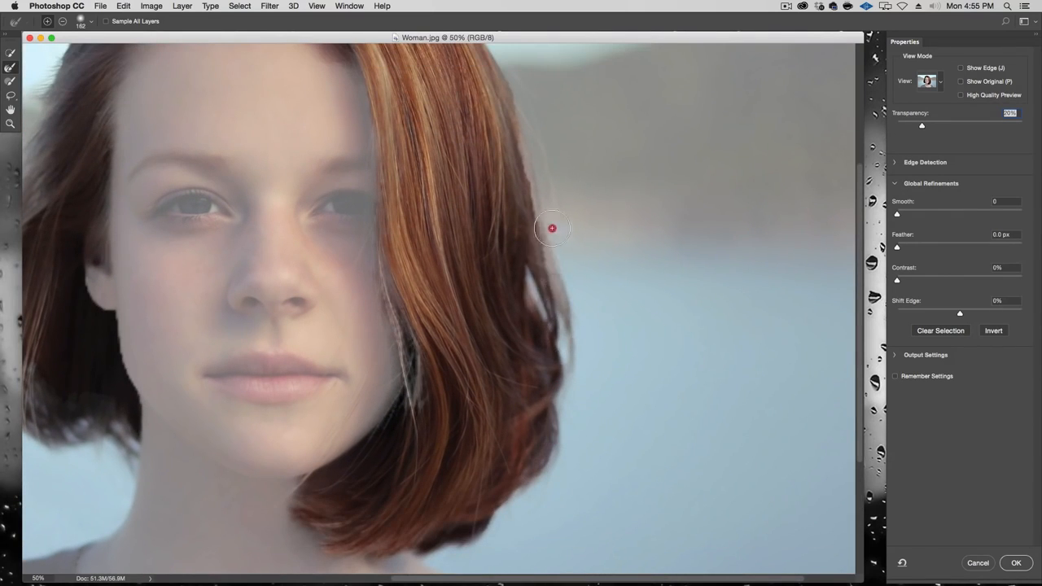
pyautogui.moveTo(558, 168); pyautogui.dragTo(555, 399)
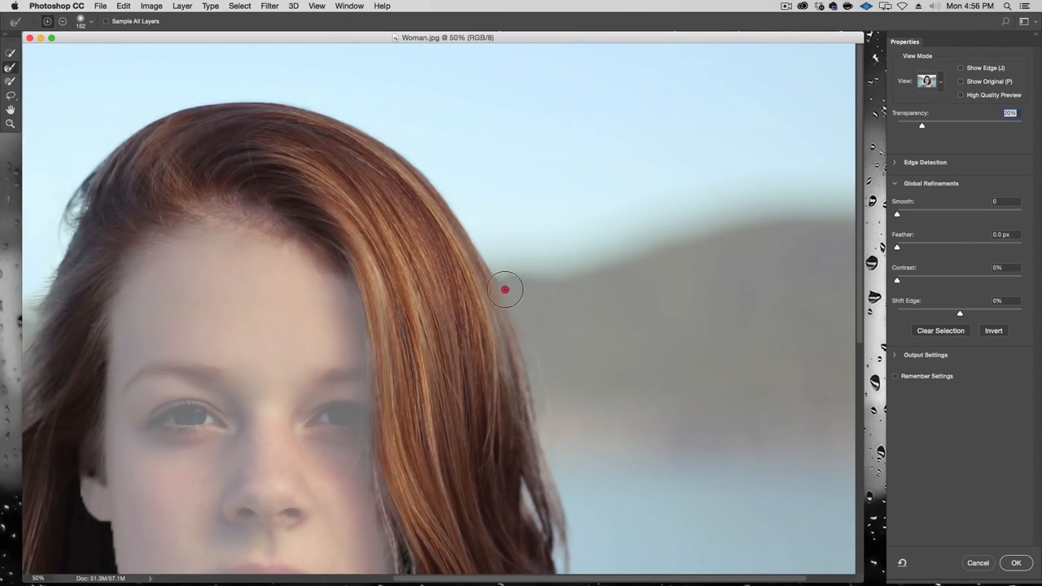
pyautogui.moveTo(504, 281)
pyautogui.mouseDown()
pyautogui.moveTo(453, 208)
pyautogui.moveTo(478, 178)
pyautogui.moveTo(436, 179)
pyautogui.moveTo(367, 121)
pyautogui.mouseUp()
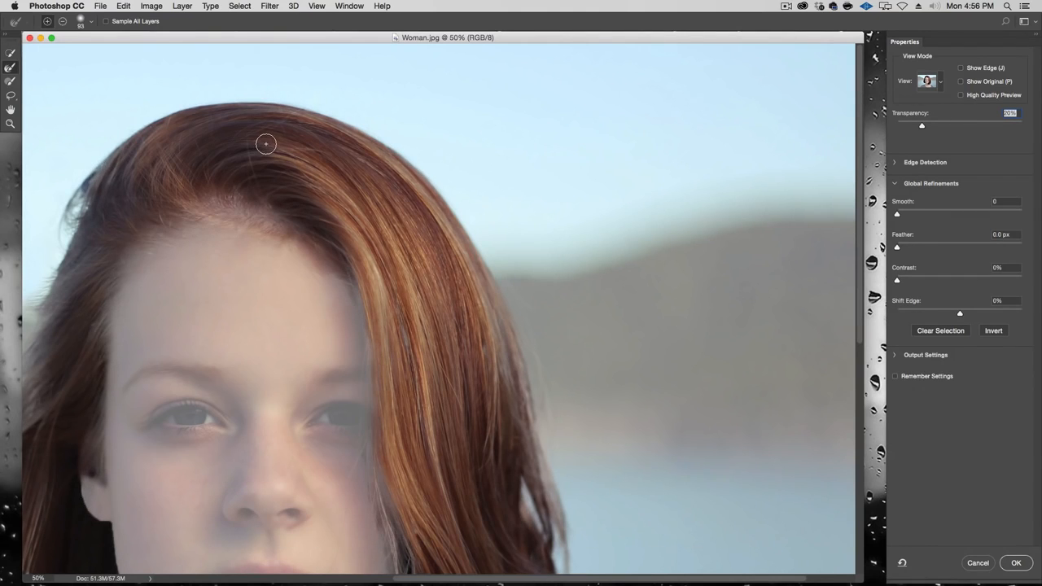
# Touch up the hair tips beside the neck with the Refine Edge Brush and switch to the Quick Selection tool
pyautogui.press('space')
pyautogui.moveTo(292, 239); pyautogui.dragTo(525, 196)
pyautogui.moveTo(440, 382); pyautogui.dragTo(438, 221)
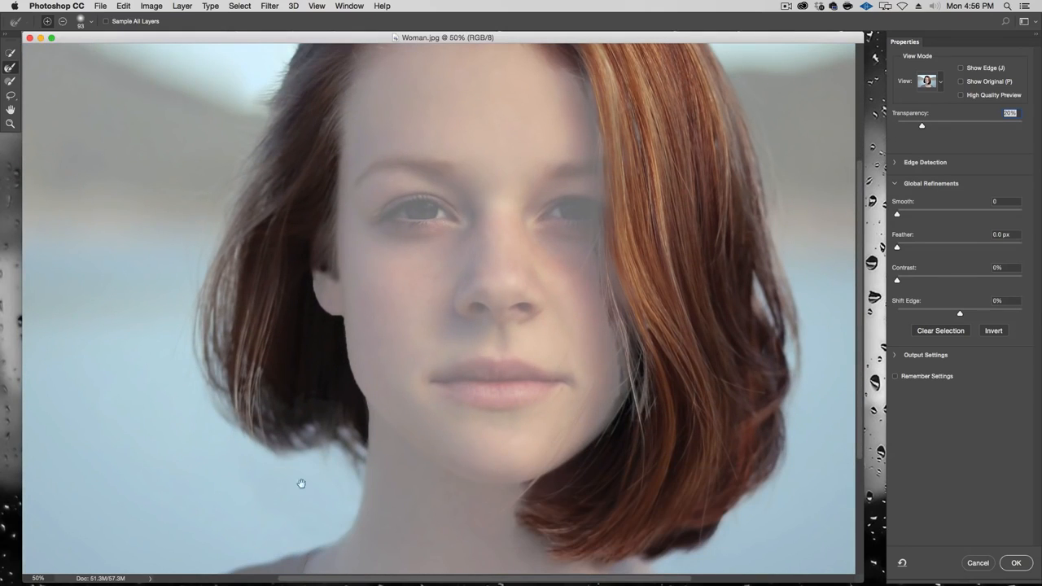
pyautogui.moveTo(312, 432); pyautogui.dragTo(326, 430)
pyautogui.click(10, 52)
# Try to subtract the dark hair below the ear from the selection with a brush size of 248, and undo the removal
pyautogui.moveTo(300, 363); pyautogui.dragTo(331, 359)
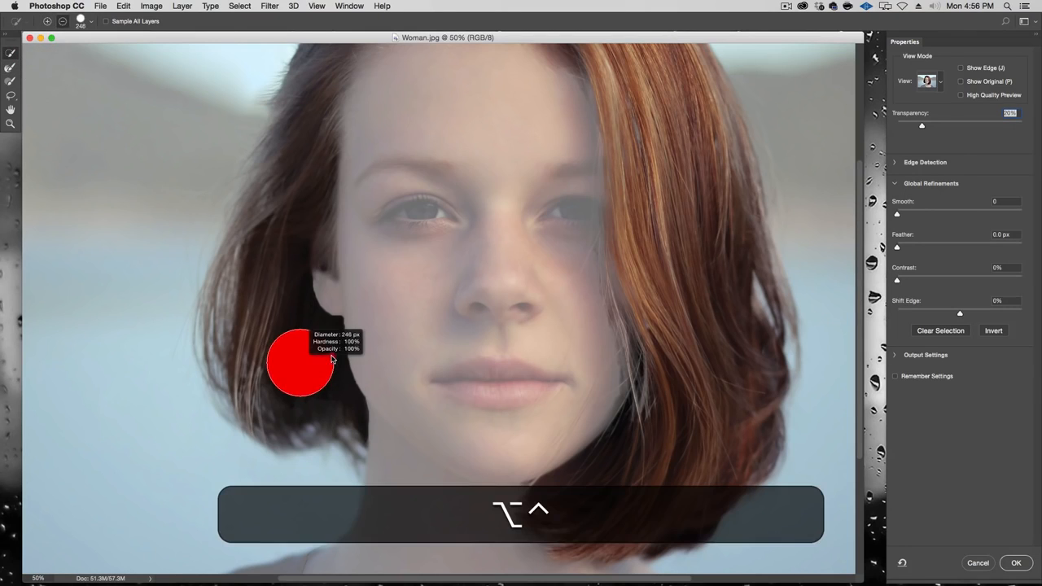
pyautogui.moveTo(320, 268); pyautogui.dragTo(306, 137)
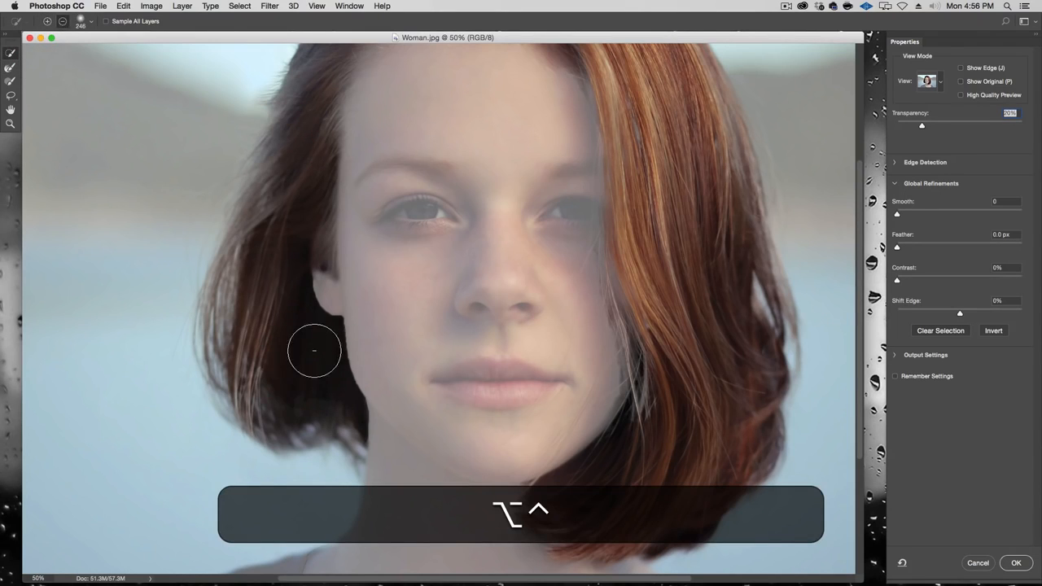
pyautogui.moveTo(314, 350); pyautogui.dragTo(304, 352)
pyautogui.press('super+z')
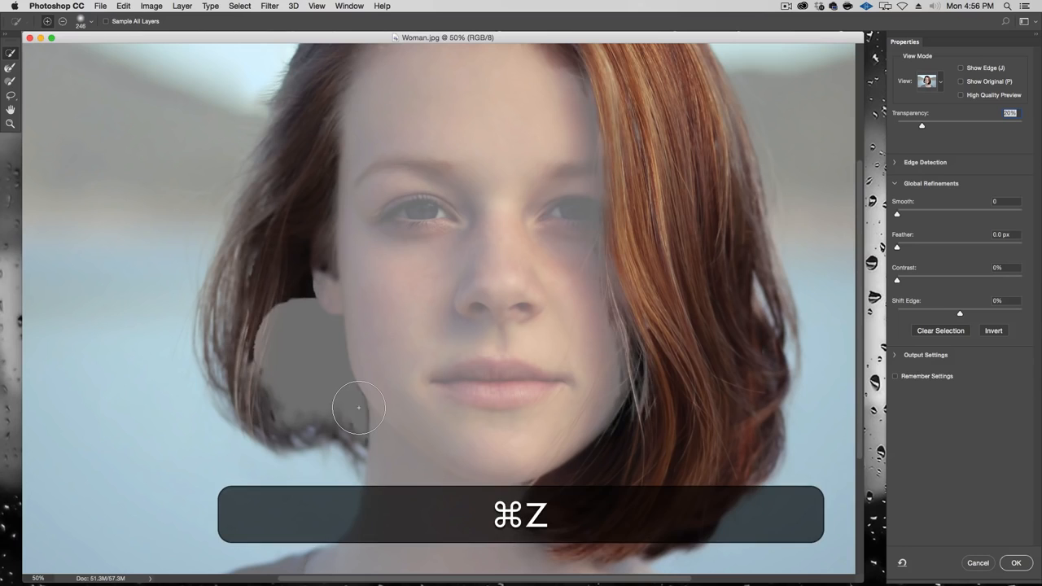
pyautogui.press('alt')
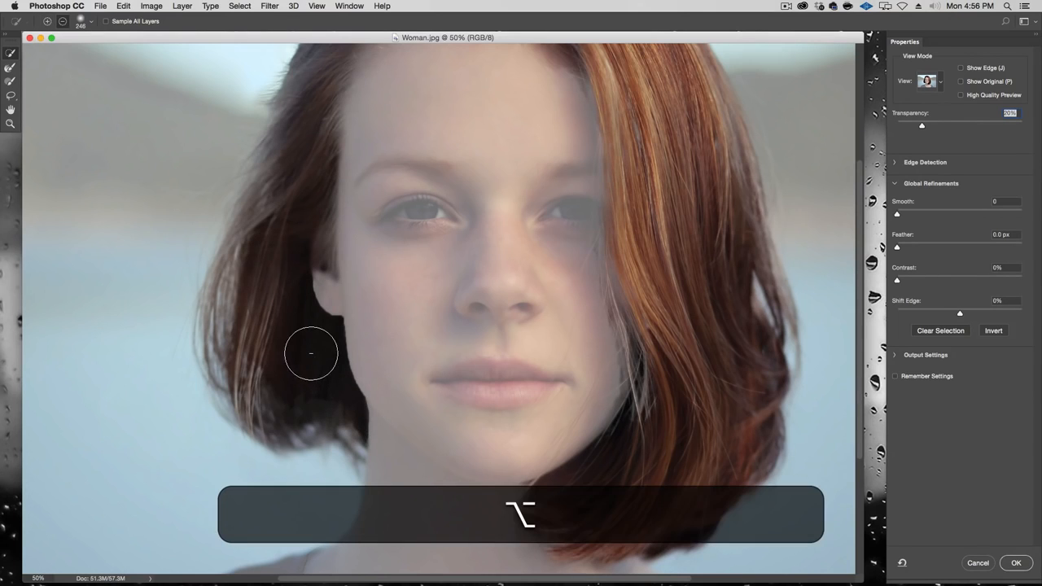
pyautogui.moveTo(311, 353); pyautogui.dragTo(301, 354)
pyautogui.press('alt+super+z')
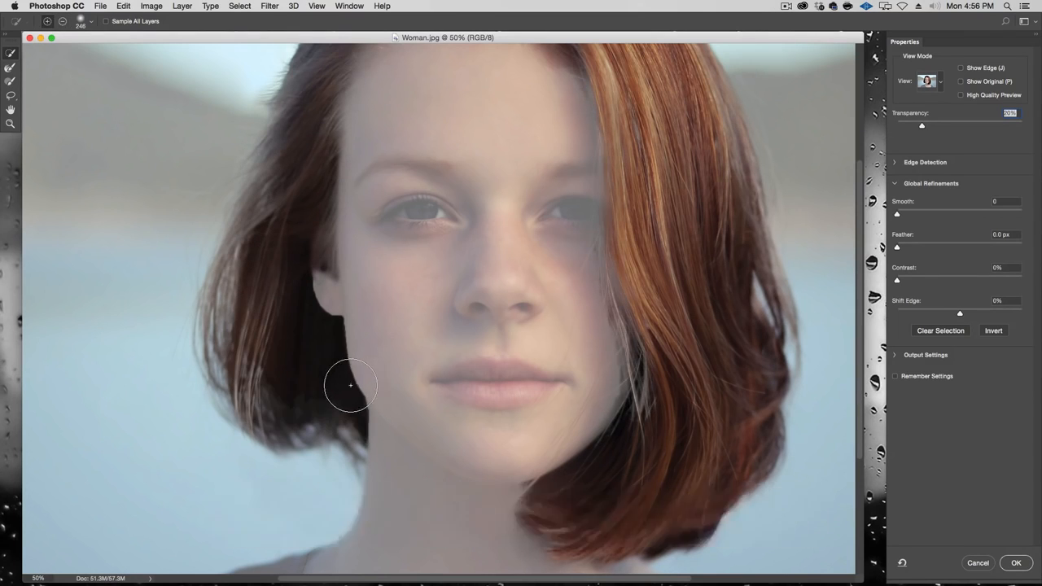
# Add the dark hair below the ear to the selection with a size 98 brush and apply the Select and Mask result
pyautogui.moveTo(344, 384); pyautogui.dragTo(306, 387)
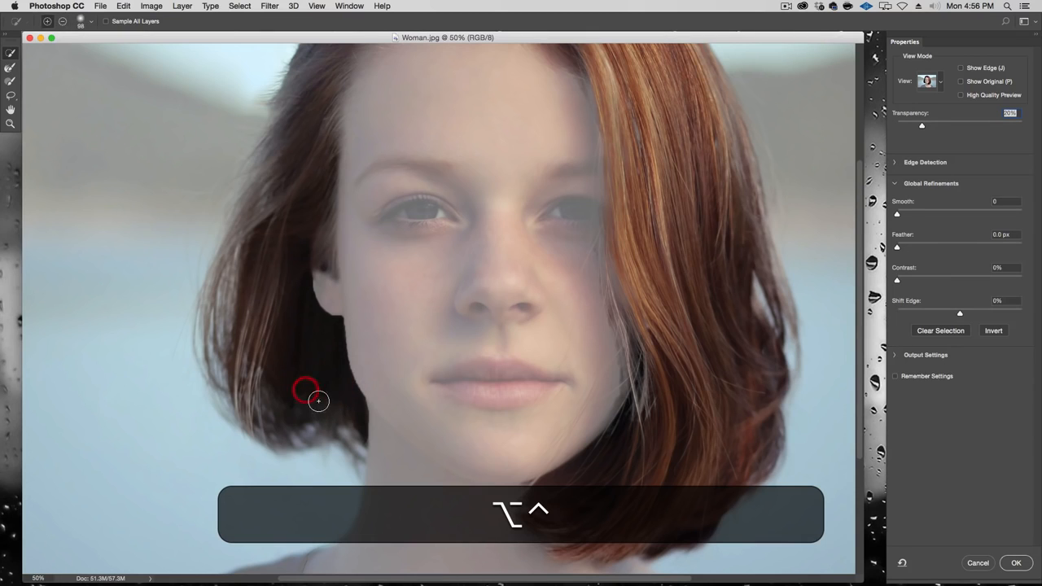
pyautogui.click(336, 397)
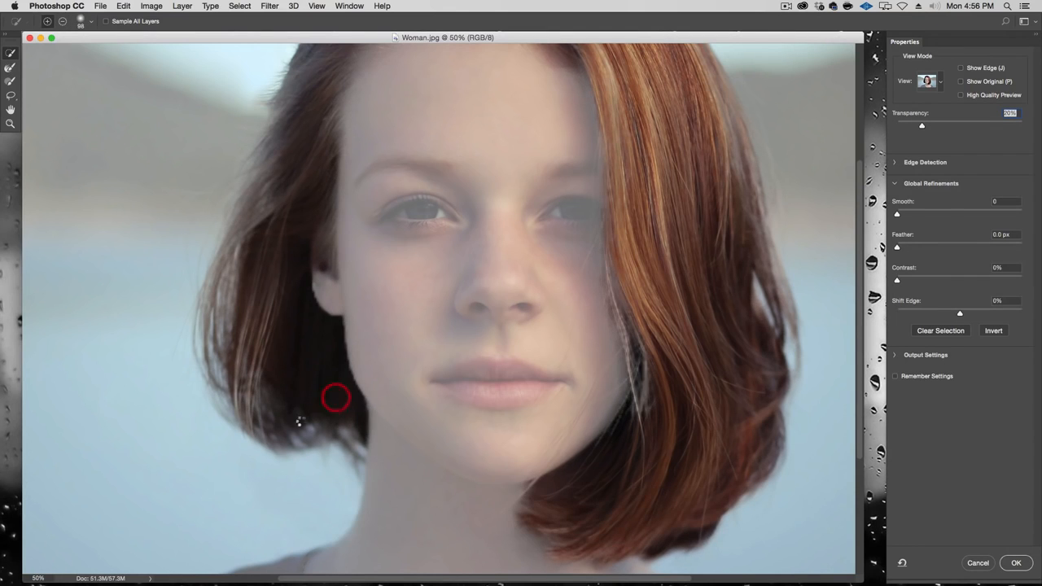
pyautogui.moveTo(337, 298); pyautogui.dragTo(415, 433)
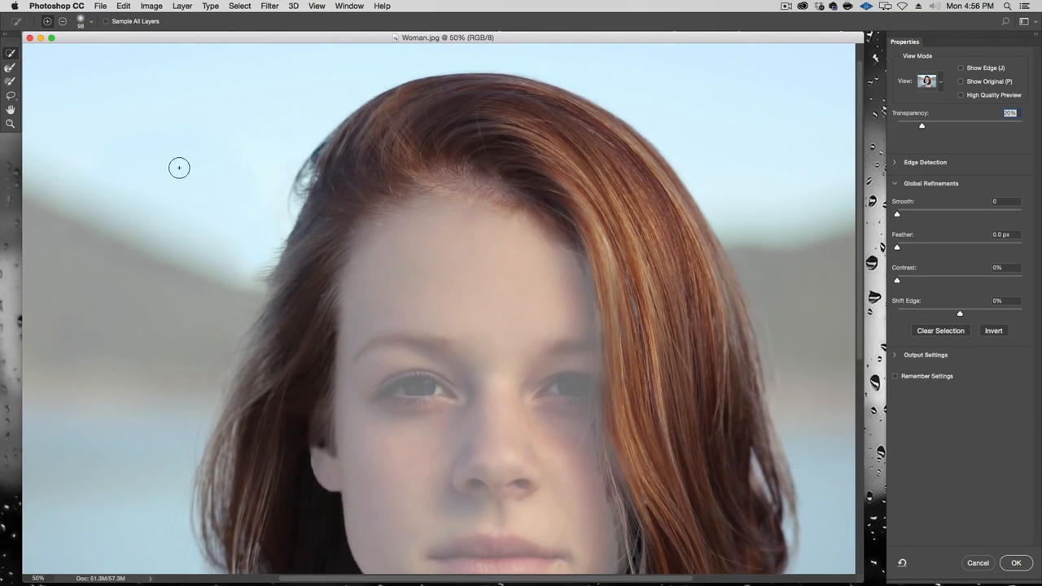
pyautogui.click(1001, 563)
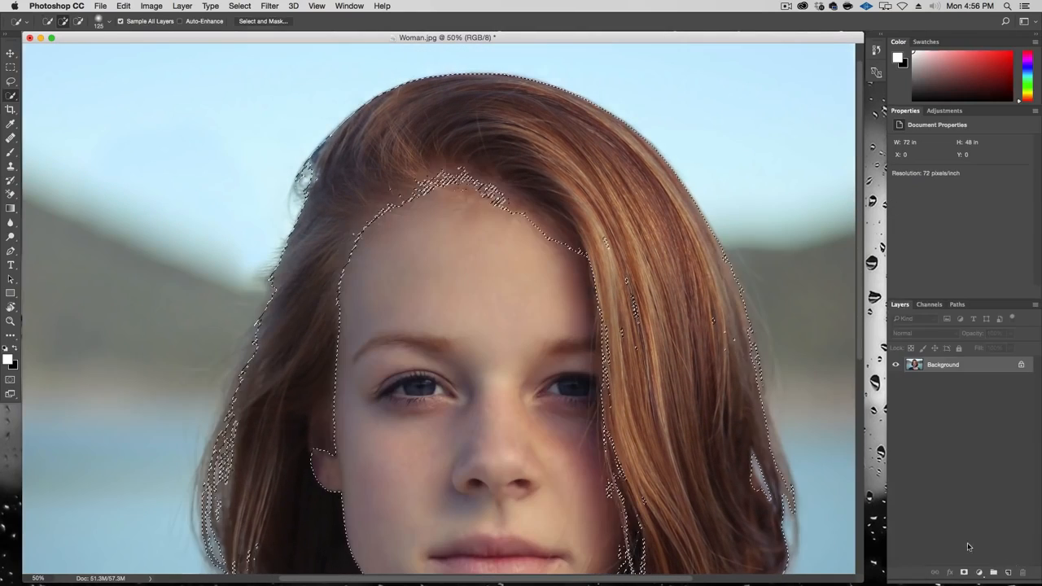
# Create a new layer group, mask it with the hair selection, and rename it Hair
pyautogui.moveTo(590, 384); pyautogui.dragTo(511, 296)
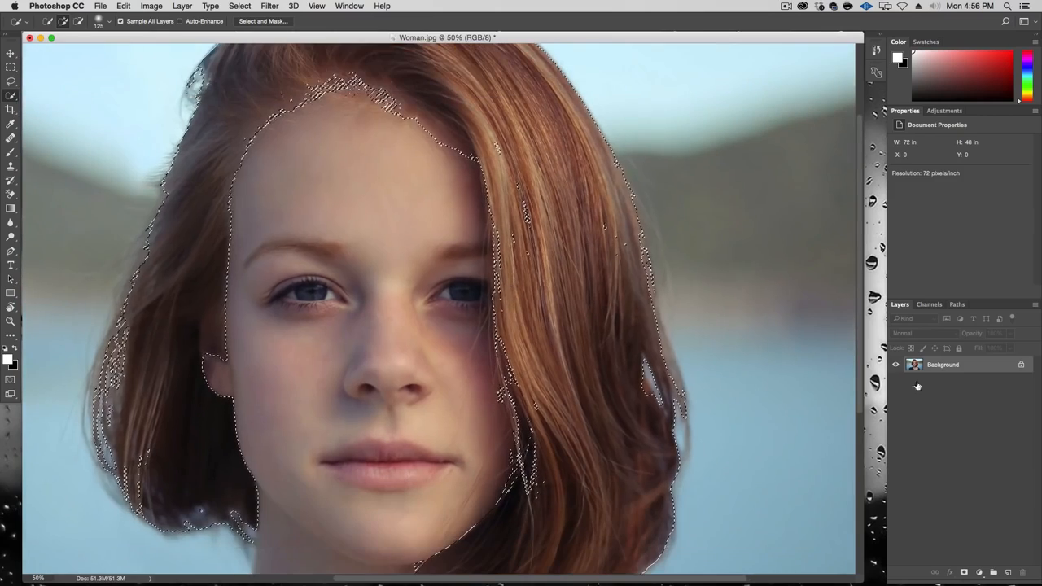
pyautogui.click(994, 574)
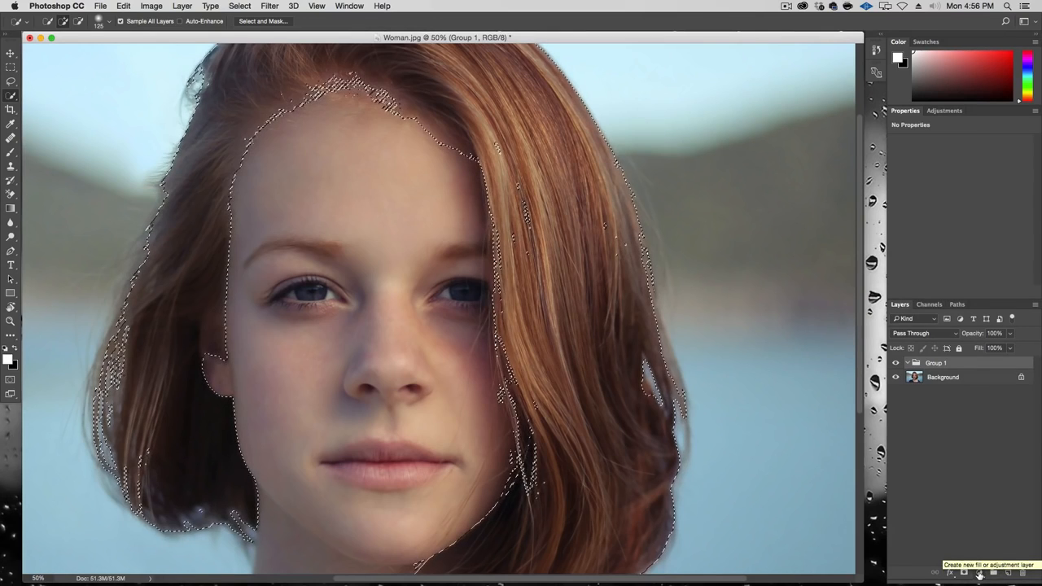
pyautogui.click(979, 573)
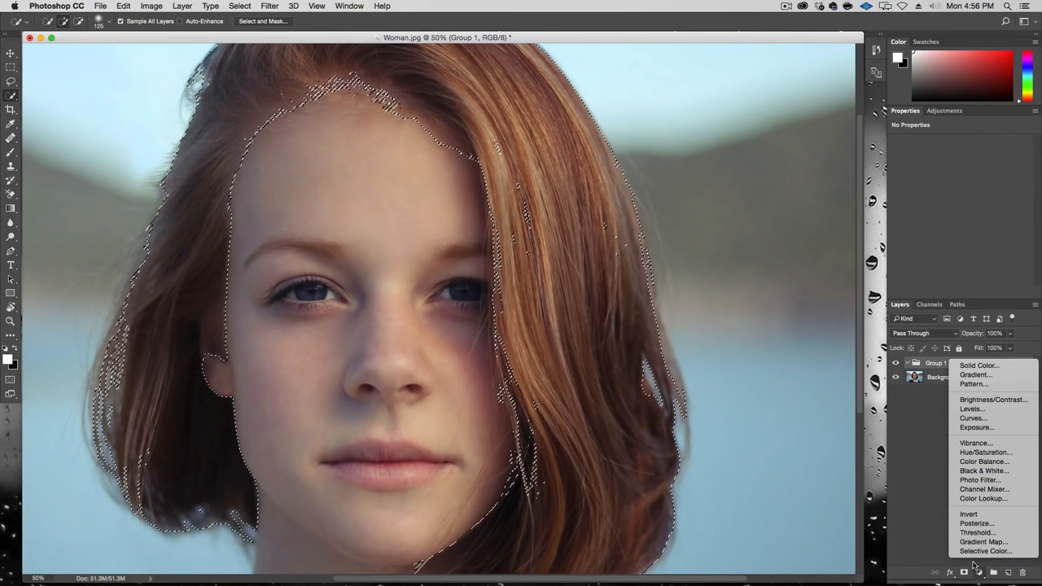
pyautogui.click(927, 521)
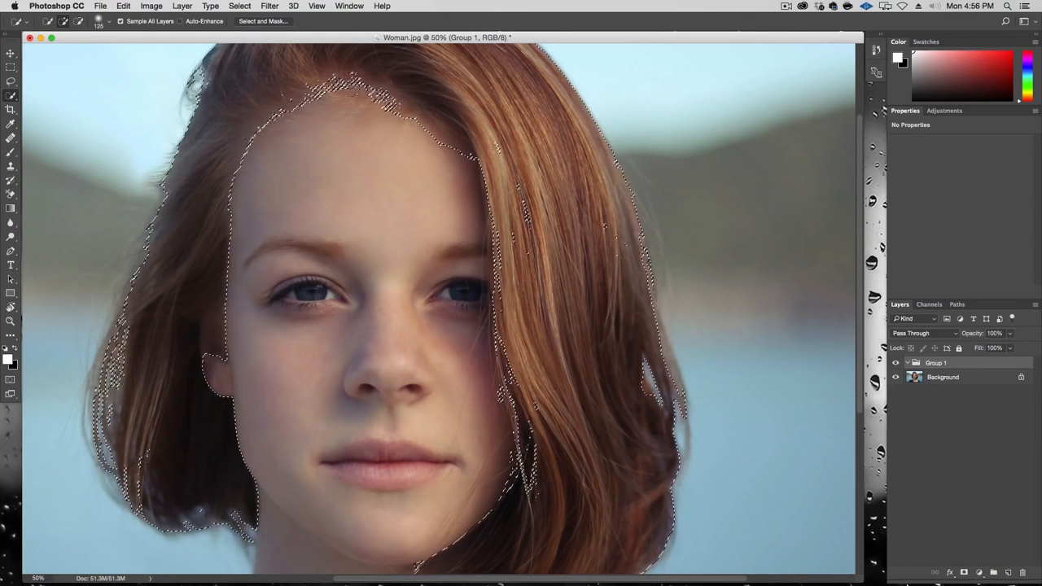
pyautogui.click(964, 573)
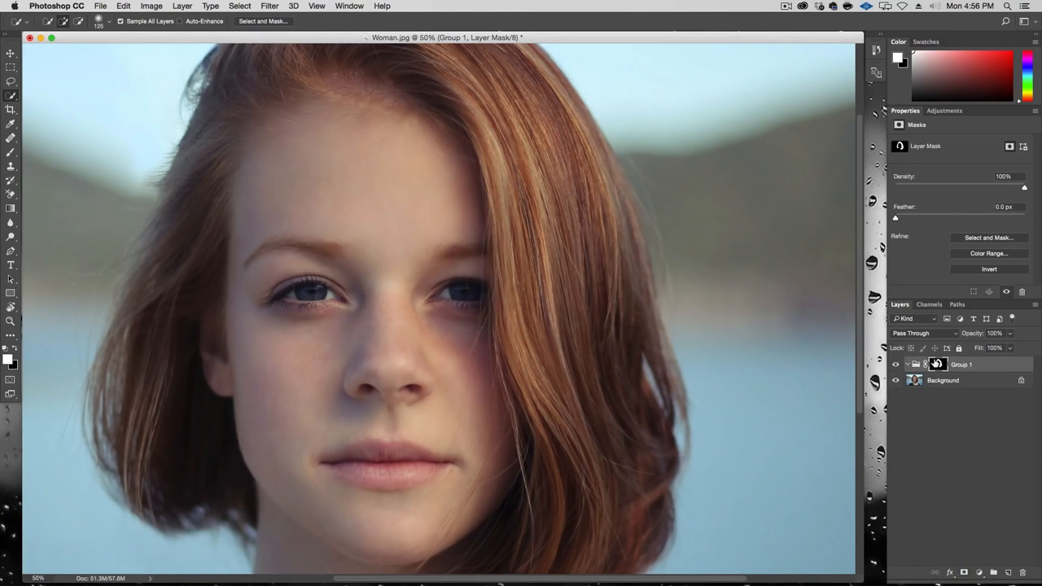
pyautogui.doubleClick(961, 364)
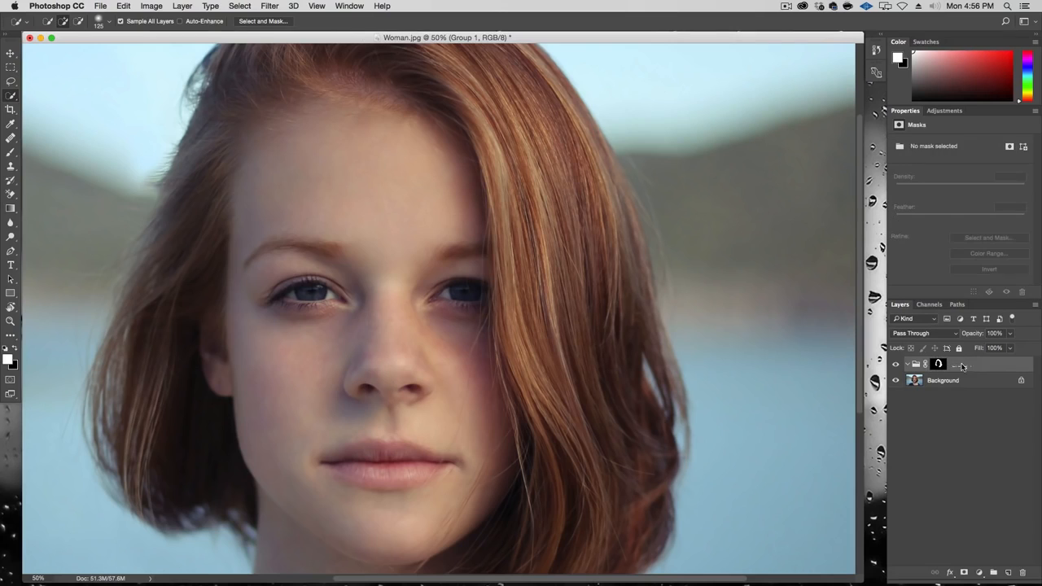
pyautogui.write('Hair')
pyautogui.press('Return')
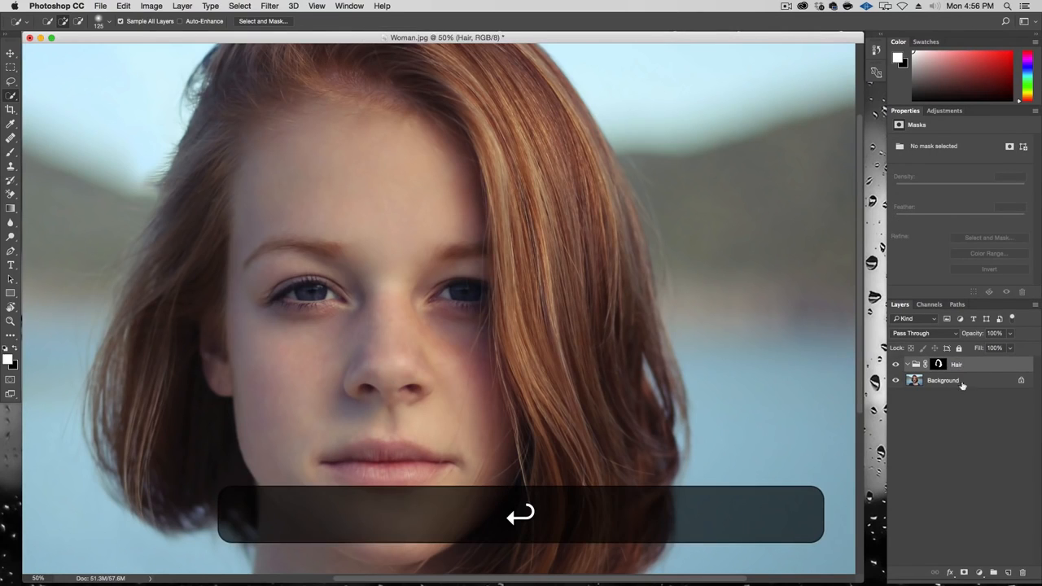
# Add a Curves adjustment inside the Hair group and shape a contrast S-curve with one highlight point and one shadow point
pyautogui.click(980, 574)
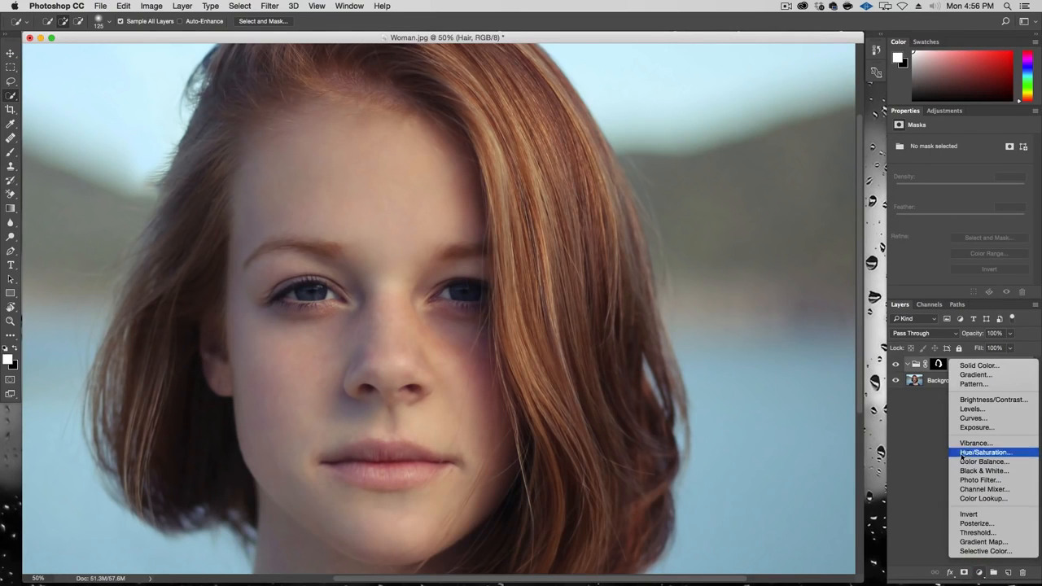
pyautogui.click(974, 417)
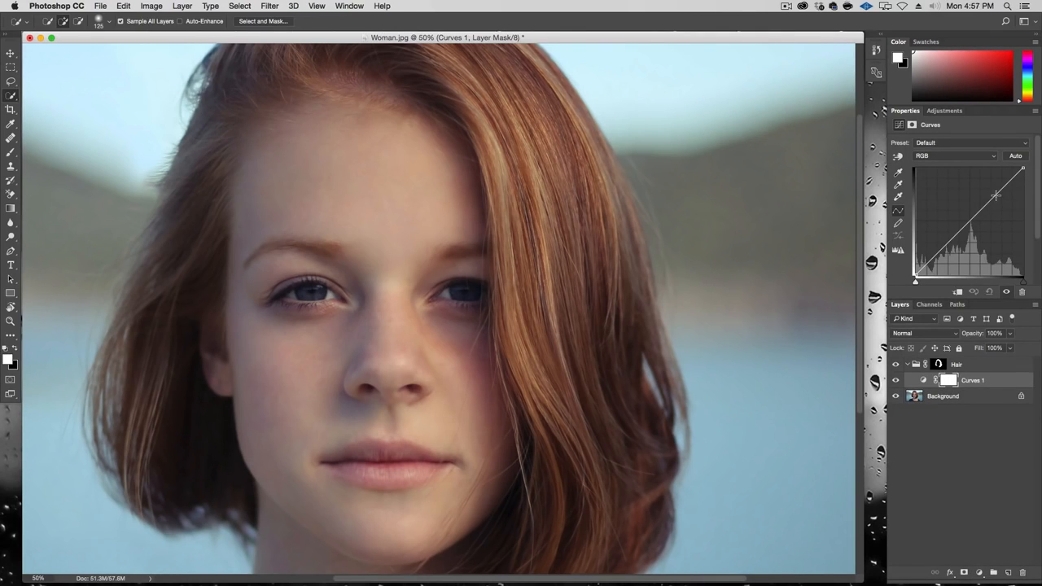
pyautogui.press('alt+super+minus')
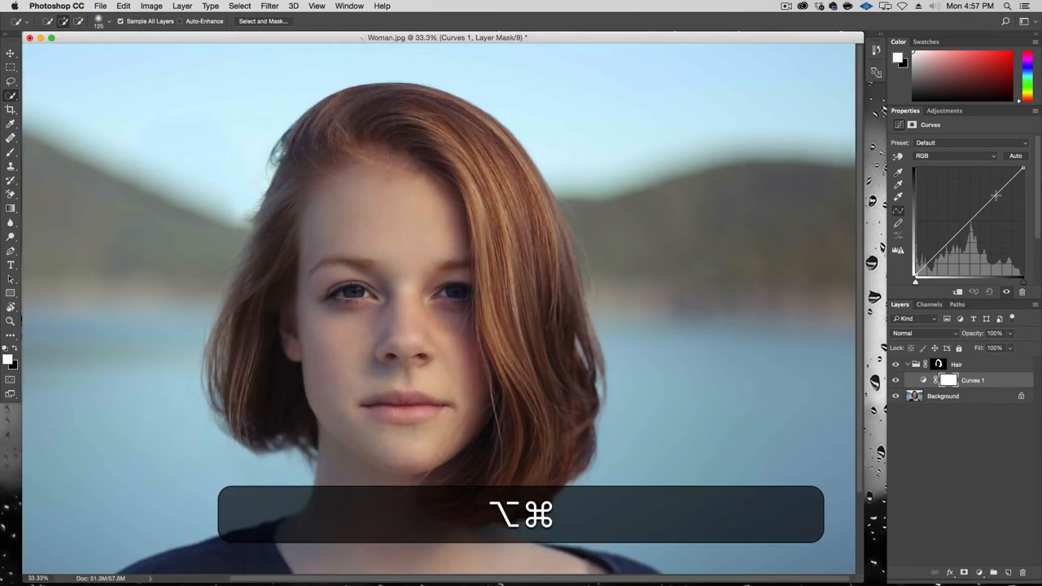
pyautogui.click(995, 195)
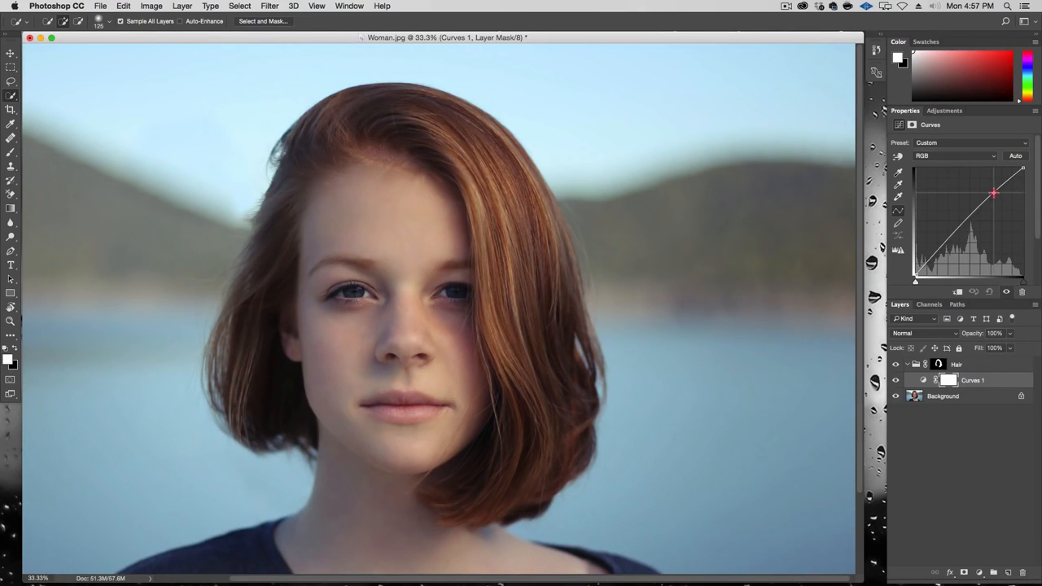
pyautogui.moveTo(950, 239); pyautogui.dragTo(954, 243)
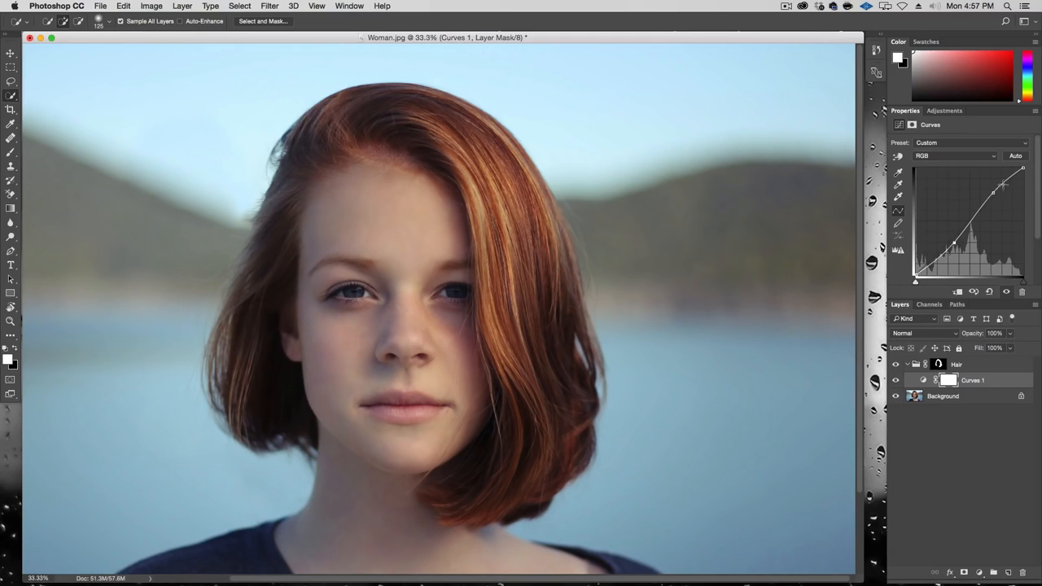
# Set the Curves Display Options to show the amount of Light (0-255)
pyautogui.click(1033, 112)
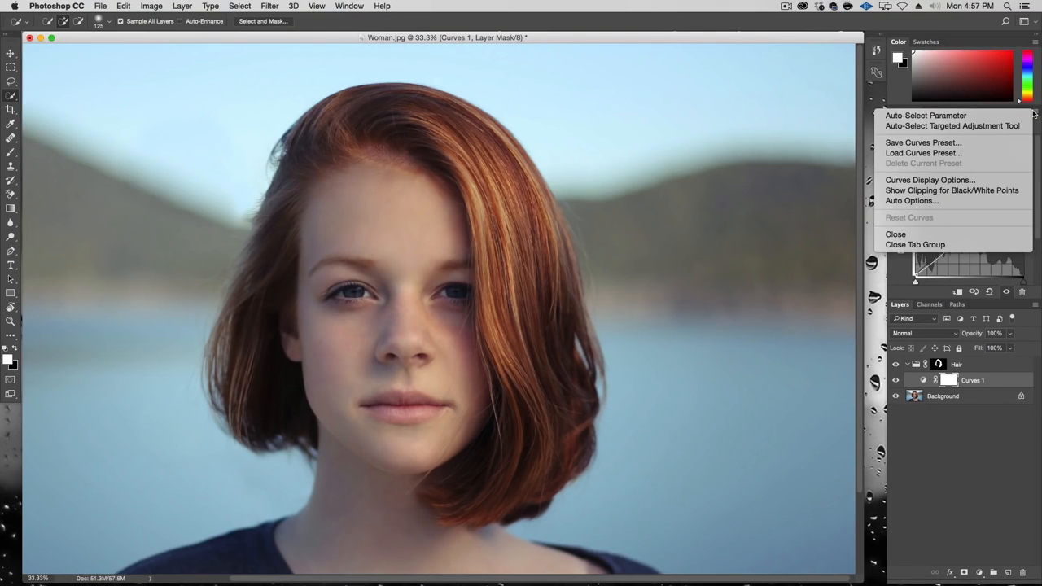
pyautogui.click(999, 181)
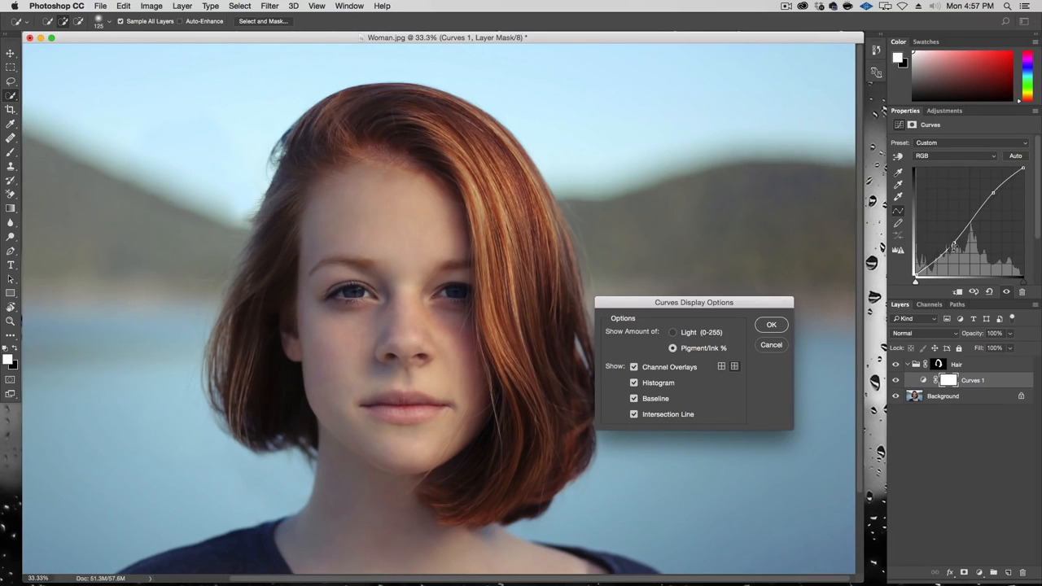
pyautogui.click(703, 332)
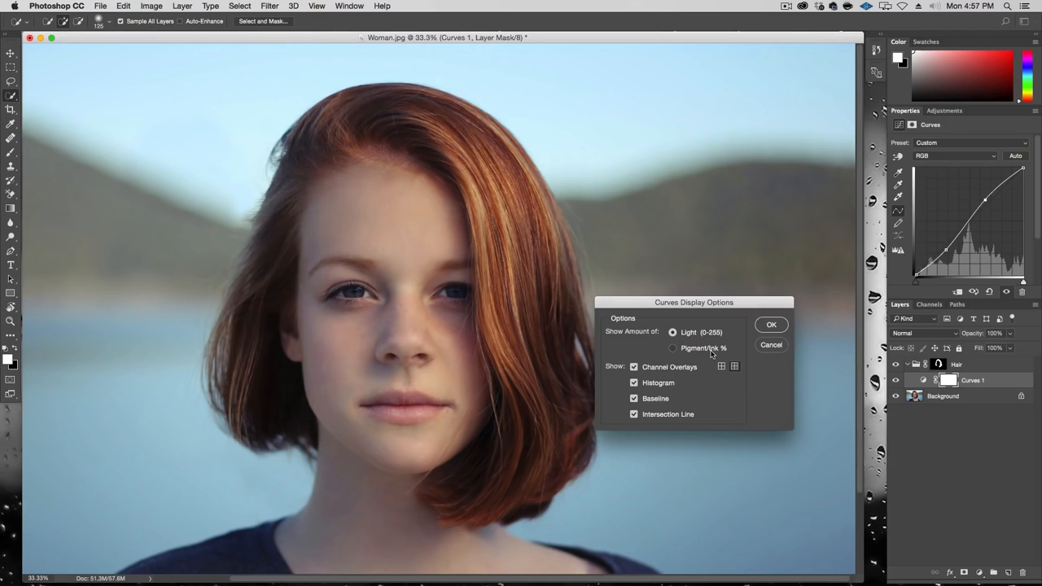
pyautogui.click(771, 325)
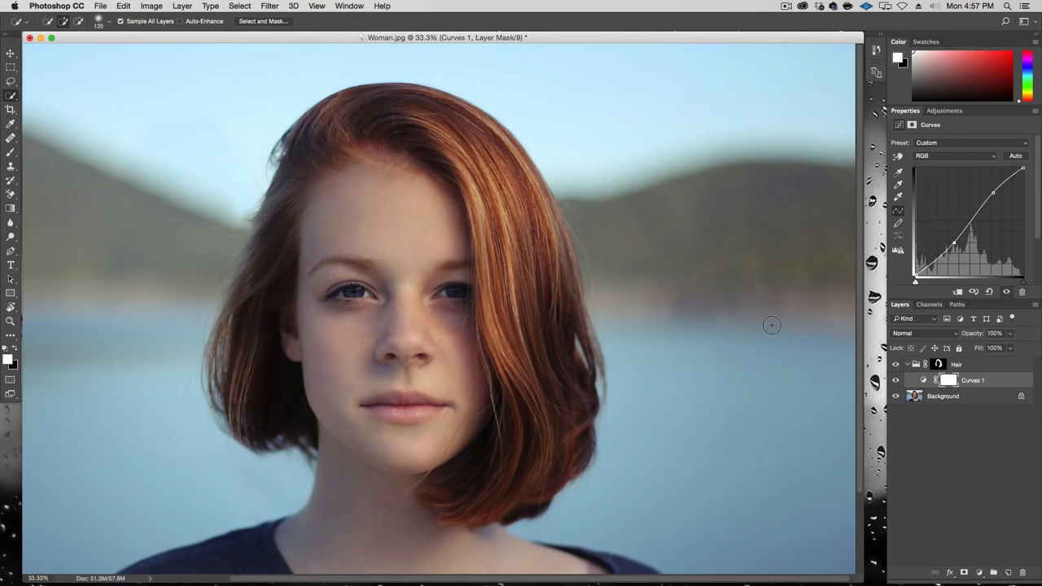
# Fine-tune the curve's highlight and shadow points and compare the hair with and without the Curves adjustment
pyautogui.click(991, 192)
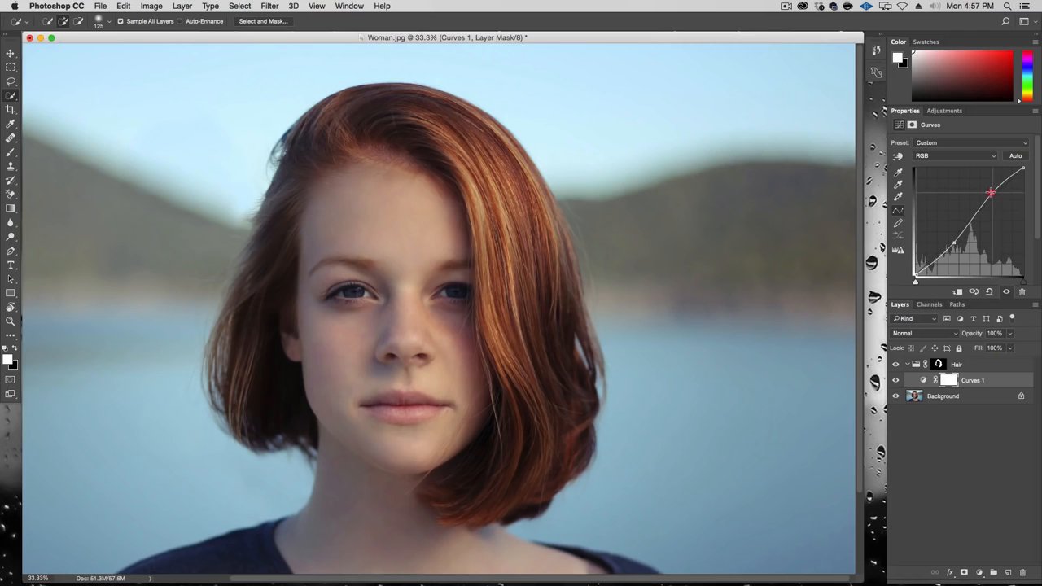
pyautogui.click(952, 244)
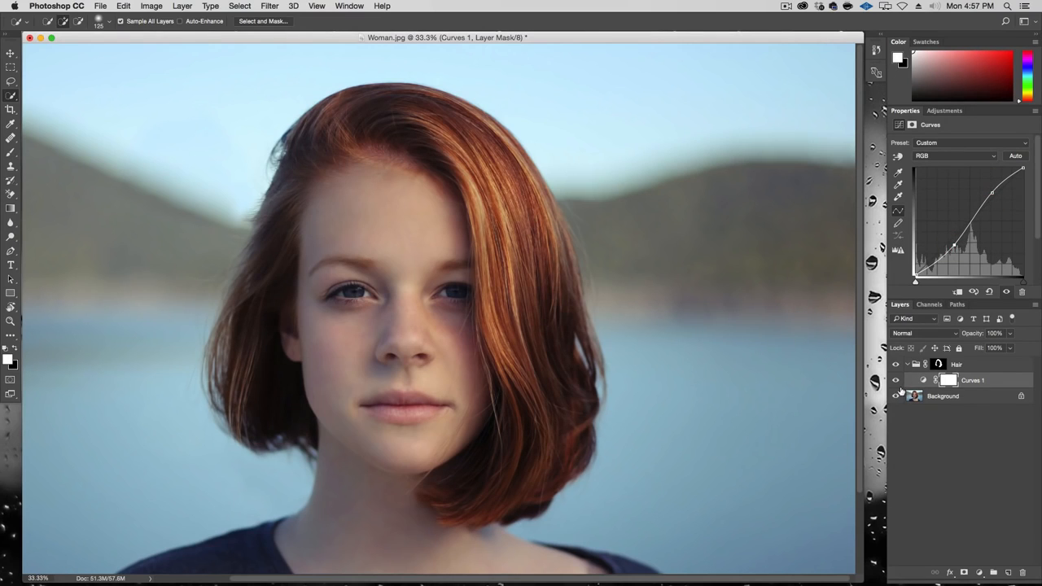
pyautogui.click(896, 380)
pyautogui.click(896, 380)
pyautogui.click(896, 380)
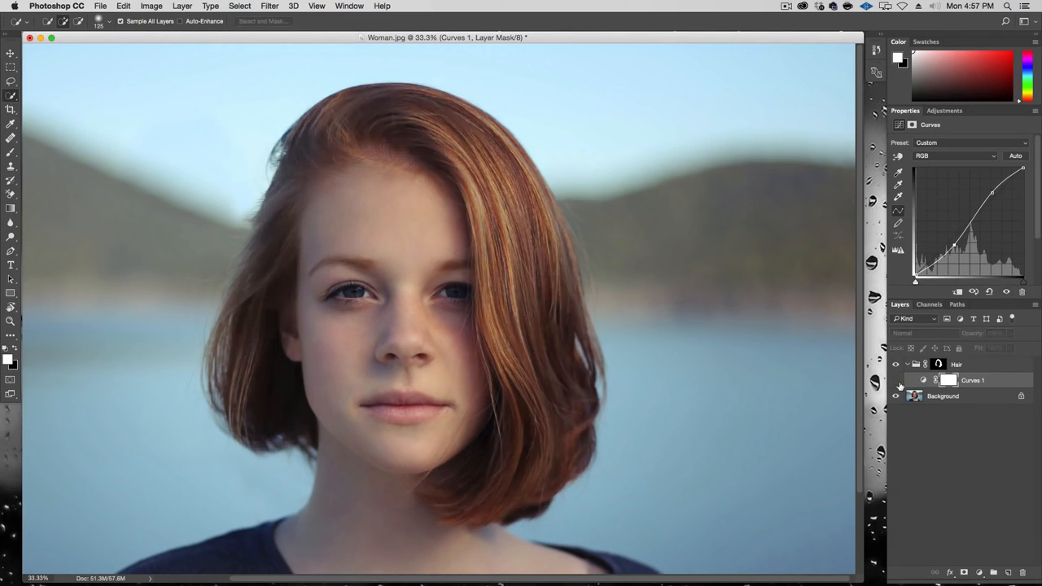
pyautogui.click(897, 380)
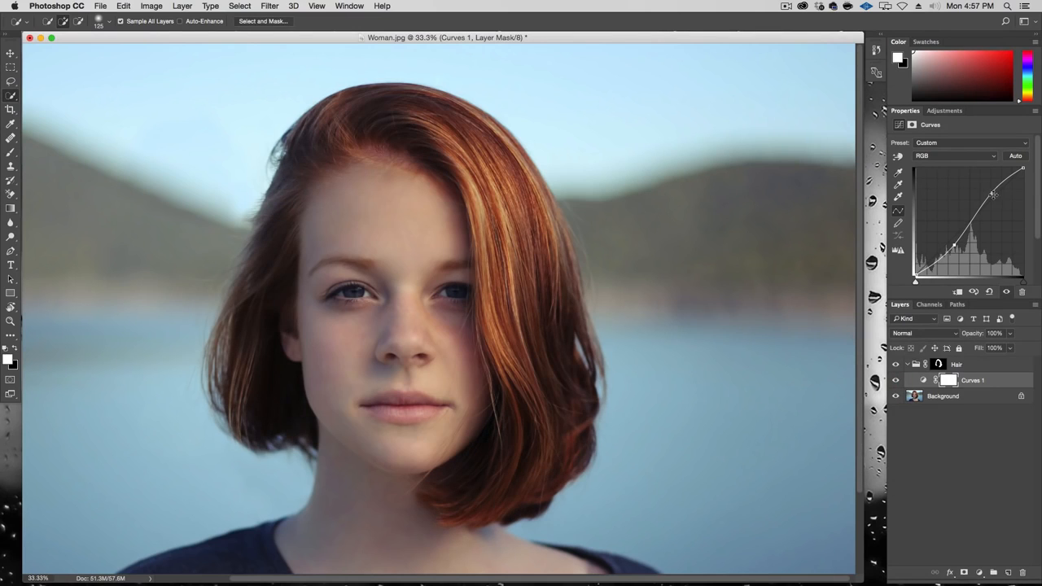
# Lower the curve's highlight and shadow points slightly to tone down the highlights and deepen the shadows of the hair
pyautogui.moveTo(993, 192); pyautogui.dragTo(992, 197)
pyautogui.moveTo(954, 246); pyautogui.dragTo(955, 251)
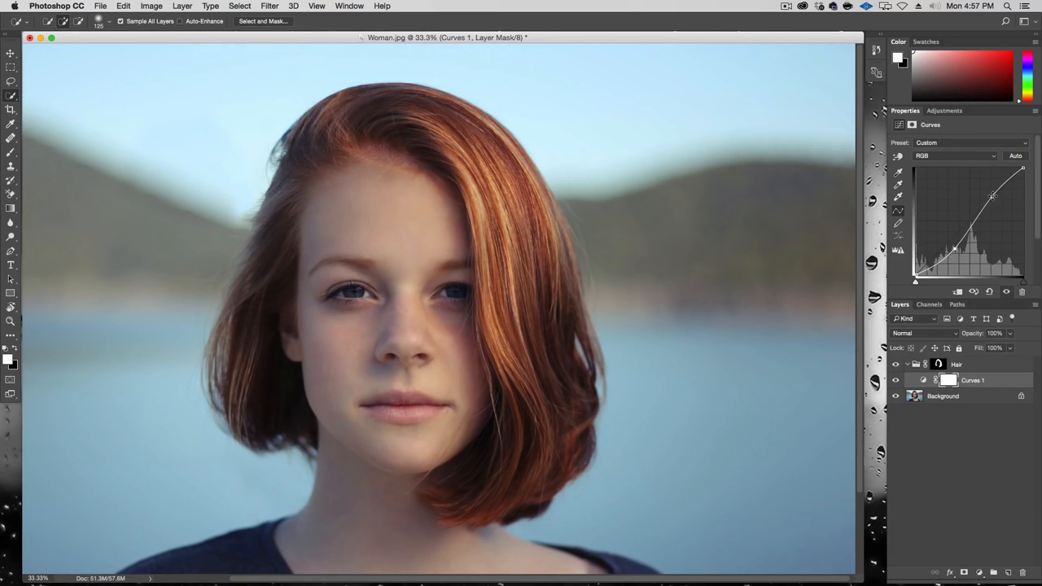
pyautogui.moveTo(992, 197); pyautogui.dragTo(989, 199)
# Toggle the Curves 1 layer's visibility repeatedly to compare the hair before and after the contrast change
pyautogui.click(897, 380)
pyautogui.click(897, 380)
pyautogui.click(896, 380)
pyautogui.click(896, 380)
pyautogui.click(897, 380)
pyautogui.click(896, 380)
pyautogui.click(897, 380)
# Add a Hue/Saturation adjustment above Curves 1 in the Hair group and set its Saturation to +14
pyautogui.click(979, 572)
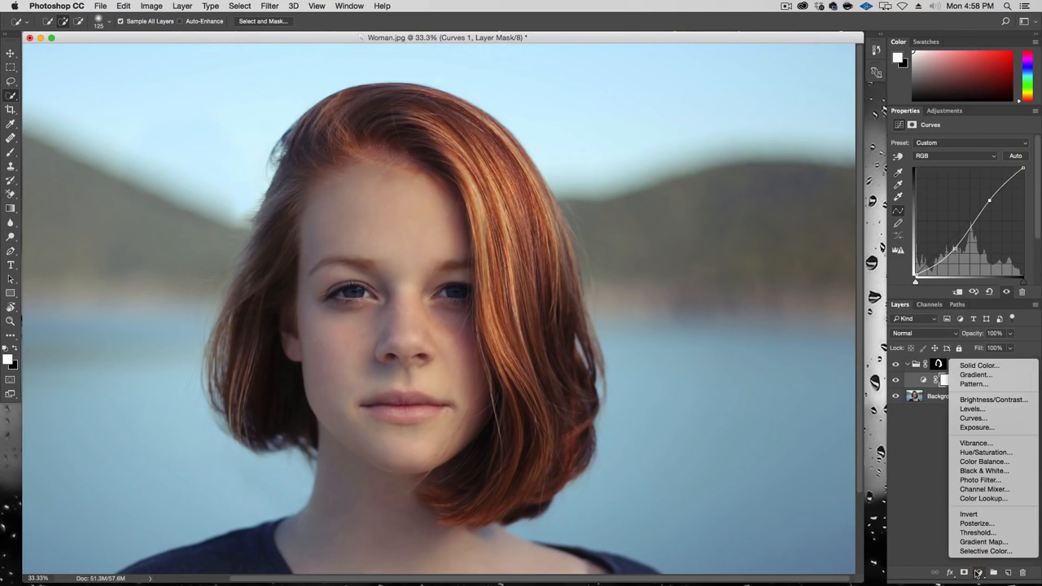
pyautogui.click(984, 451)
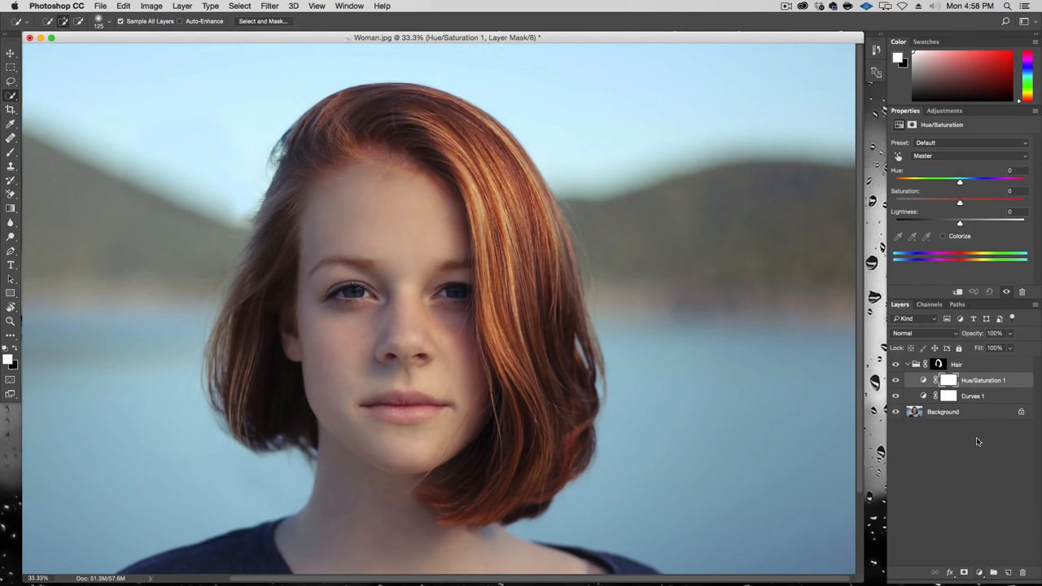
pyautogui.click(967, 204)
# Toggle the Hue/Saturation 1 layer's visibility to compare the hair color with and without the saturation boost
pyautogui.click(896, 381)
pyautogui.click(896, 381)
pyautogui.click(896, 381)
pyautogui.click(896, 381)
# Compare the image with and without the whole Hair group, leave it visible, and collapse the group
pyautogui.click(896, 365)
pyautogui.click(895, 365)
pyautogui.click(895, 365)
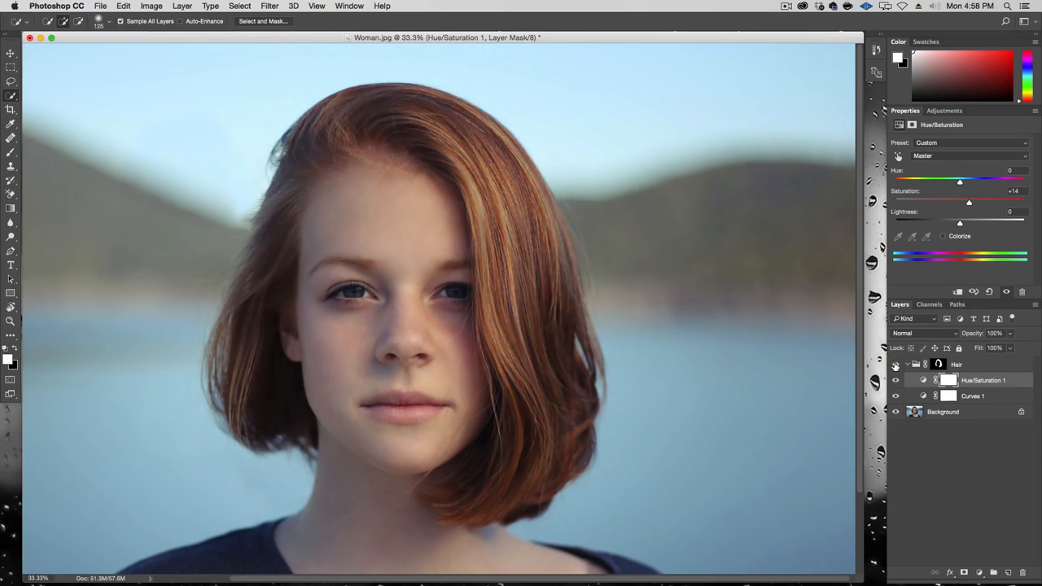
pyautogui.click(895, 365)
pyautogui.click(908, 365)
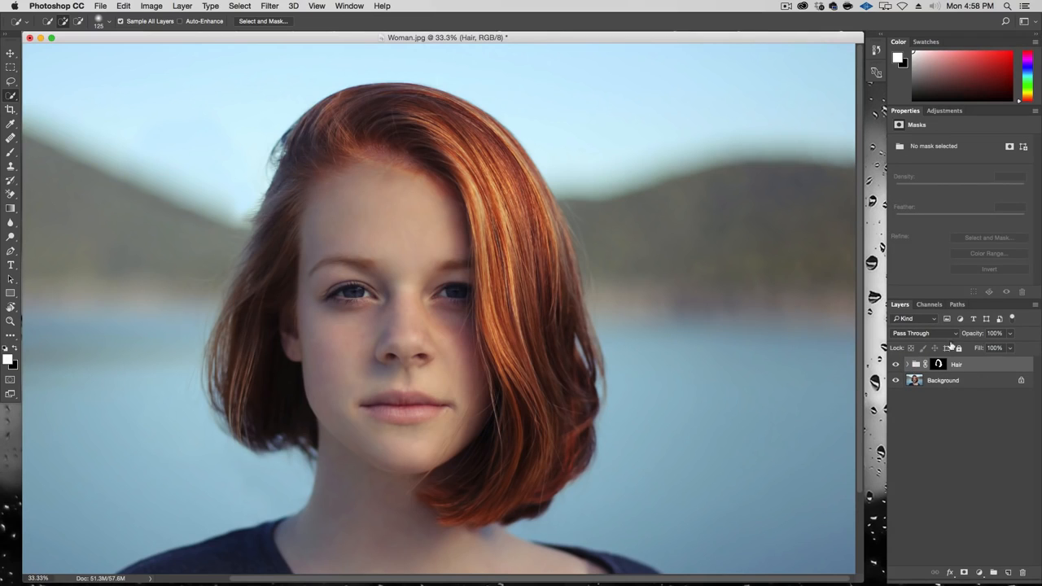
# Select the woman's face, neck and upper chest on the Background layer with the Quick Selection tool, subtracting the hair above the forehead
pyautogui.click(982, 381)
pyautogui.moveTo(367, 198); pyautogui.dragTo(383, 205)
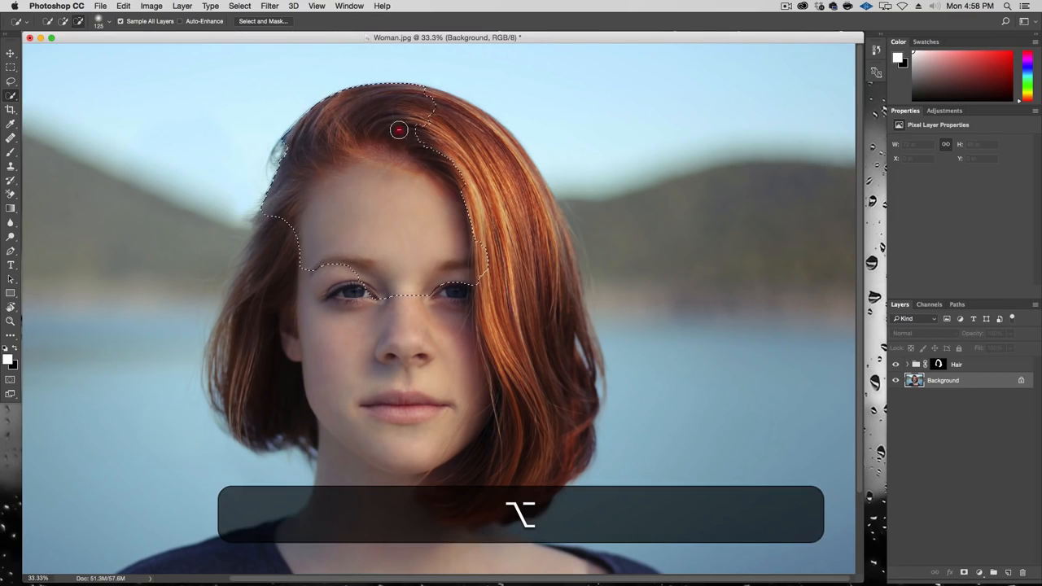
pyautogui.moveTo(398, 130)
pyautogui.mouseDown()
pyautogui.moveTo(344, 129)
pyautogui.moveTo(312, 153)
pyautogui.moveTo(274, 215)
pyautogui.mouseUp()
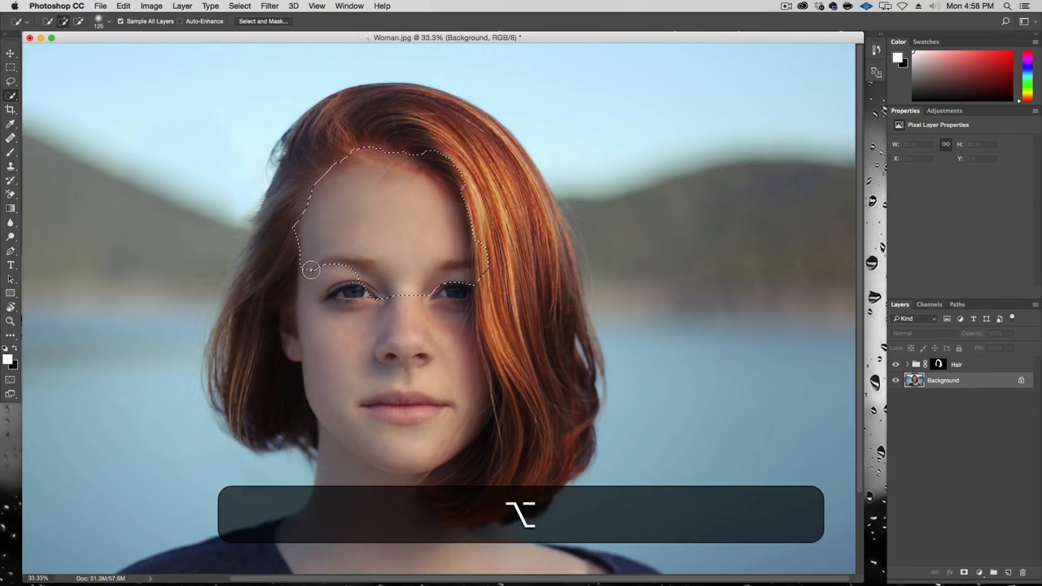
pyautogui.moveTo(312, 269)
pyautogui.mouseDown()
pyautogui.moveTo(331, 386)
pyautogui.moveTo(355, 386)
pyautogui.mouseUp()
pyautogui.press('space')
pyautogui.moveTo(395, 311); pyautogui.dragTo(417, 215)
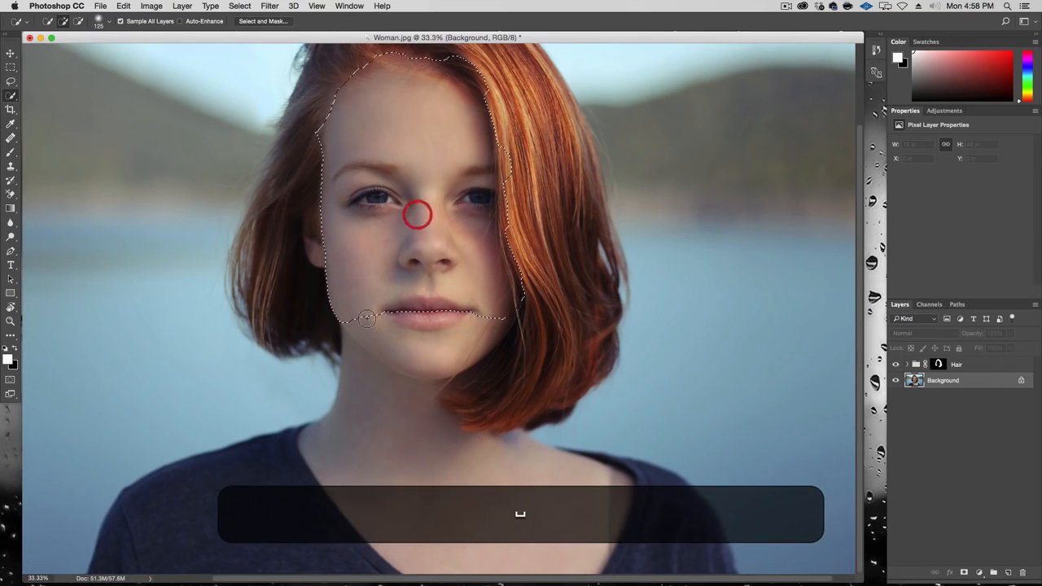
pyautogui.moveTo(371, 326); pyautogui.dragTo(381, 474)
pyautogui.press('space')
pyautogui.moveTo(679, 351); pyautogui.dragTo(673, 350)
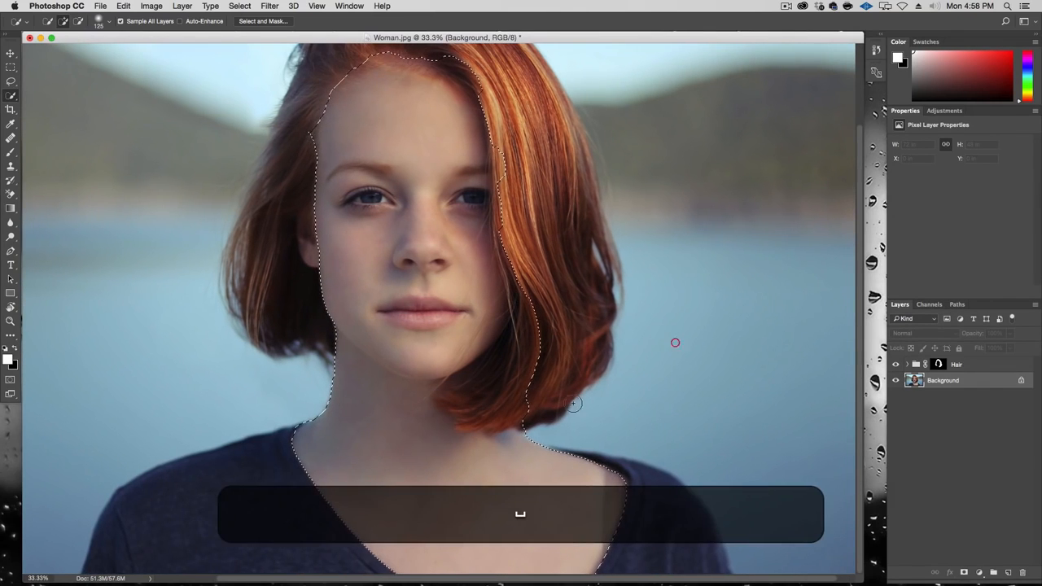
# Subtract the hair beside the cheek and chin from the skin selection and add the visible ear
pyautogui.moveTo(514, 402)
pyautogui.mouseDown()
pyautogui.moveTo(468, 398)
pyautogui.moveTo(537, 357)
pyautogui.moveTo(530, 263)
pyautogui.mouseUp()
pyautogui.hotkey('alt', 'space')
pyautogui.moveTo(564, 169); pyautogui.dragTo(568, 266)
pyautogui.moveTo(516, 231)
pyautogui.mouseDown()
pyautogui.moveTo(431, 109)
pyautogui.moveTo(471, 139)
pyautogui.moveTo(458, 143)
pyautogui.moveTo(516, 198)
pyautogui.mouseUp()
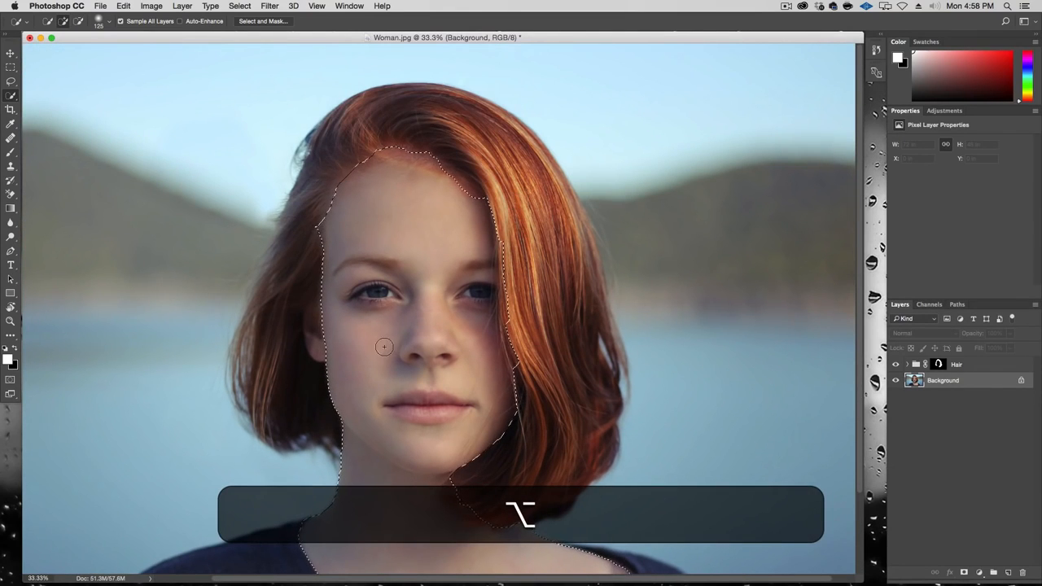
pyautogui.click(318, 344)
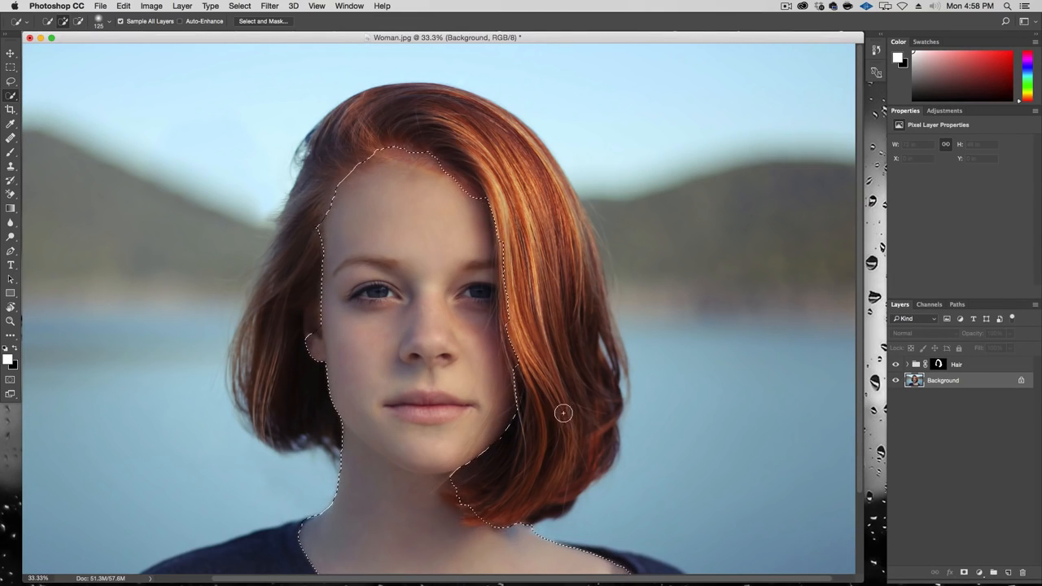
# Open Select and Mask for the skin selection and set Smooth to 5 and Feather to 1.4 px
pyautogui.scroll(-3, 487, 506)
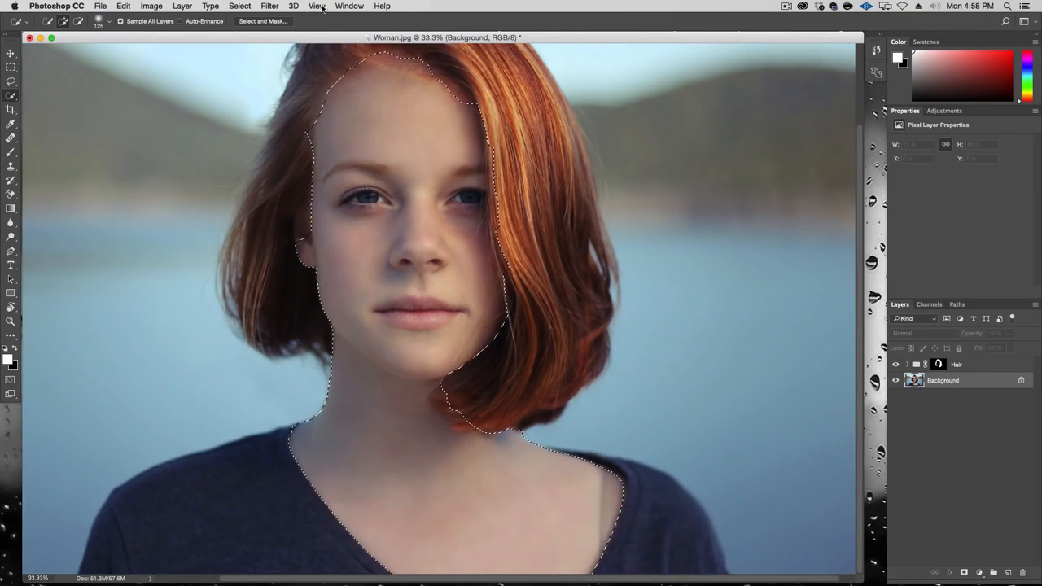
pyautogui.click(272, 22)
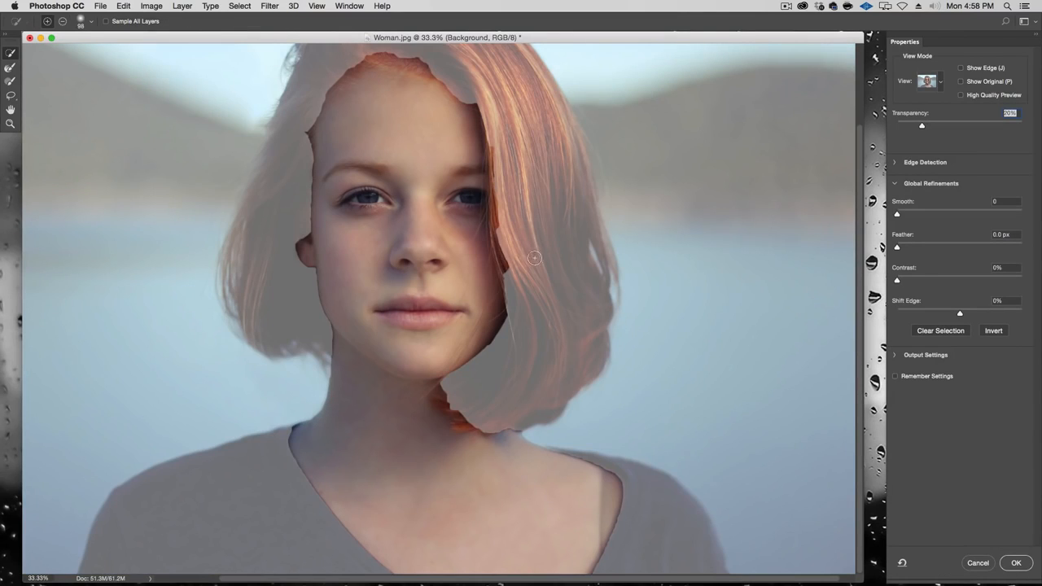
pyautogui.moveTo(495, 393); pyautogui.dragTo(493, 389)
pyautogui.moveTo(900, 249); pyautogui.dragTo(902, 214)
# Try correcting the selection along the hair beside the face with the Quick Selection brush, and undo the strokes
pyautogui.moveTo(481, 113)
pyautogui.mouseDown()
pyautogui.moveTo(493, 225)
pyautogui.moveTo(507, 244)
pyautogui.moveTo(509, 340)
pyautogui.moveTo(525, 304)
pyautogui.moveTo(525, 313)
pyautogui.mouseUp()
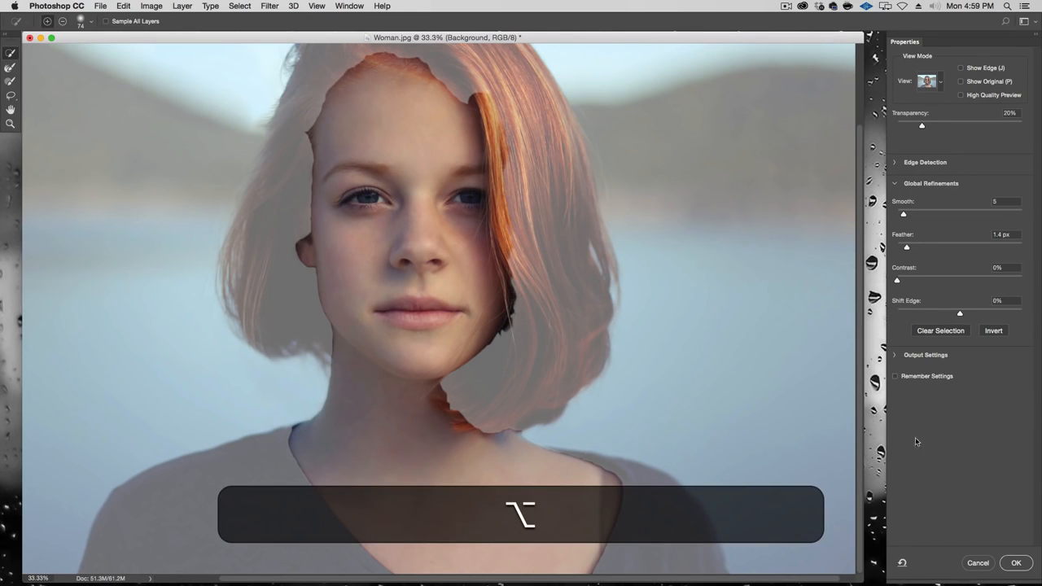
pyautogui.press('super+z')
pyautogui.press('alt+super+z')
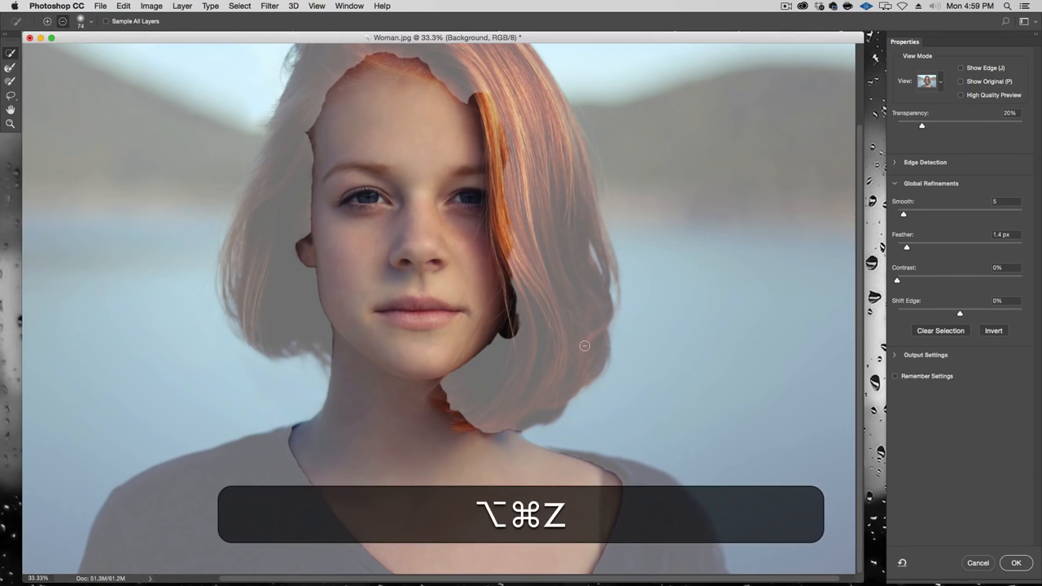
pyautogui.press('alt+super+z')
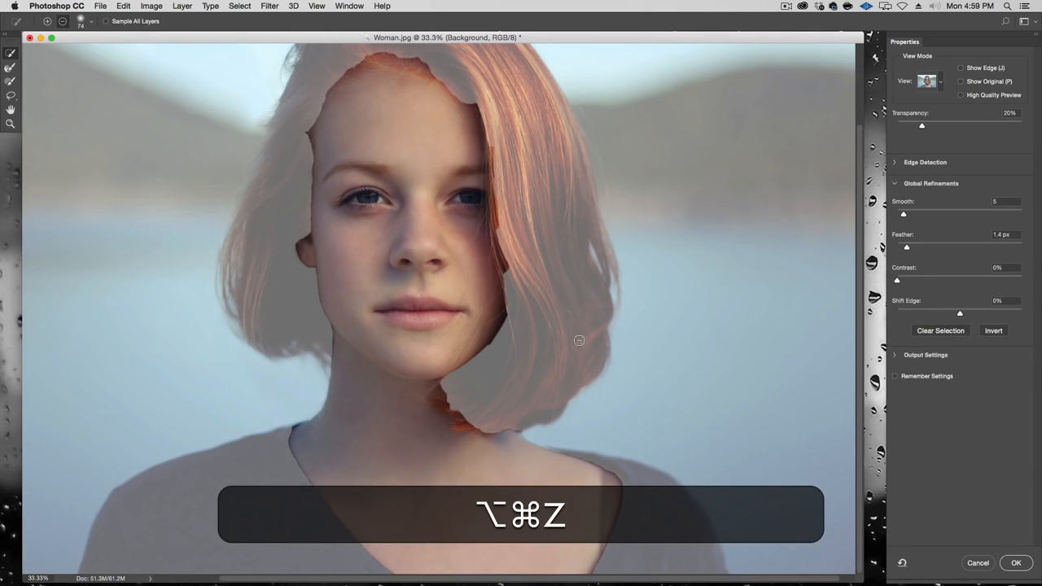
# Brush the hair boundary, hairline, ear and neck edges with the Refine Edge Brush and apply the refined skin selection
pyautogui.click(8, 66)
pyautogui.moveTo(496, 124); pyautogui.dragTo(485, 125)
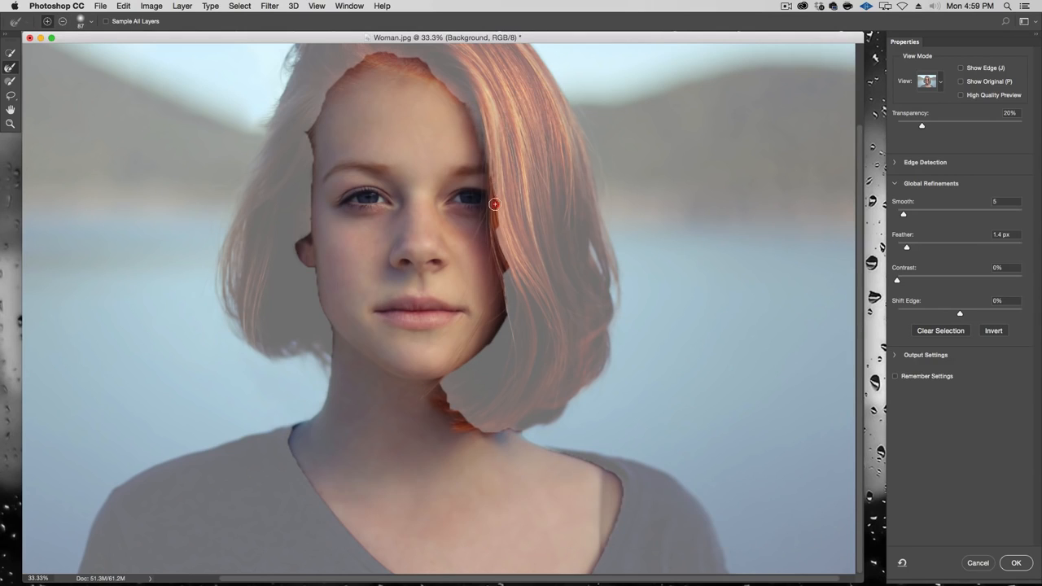
pyautogui.moveTo(495, 266)
pyautogui.mouseDown()
pyautogui.moveTo(501, 337)
pyautogui.moveTo(429, 401)
pyautogui.moveTo(440, 399)
pyautogui.moveTo(464, 427)
pyautogui.moveTo(525, 434)
pyautogui.mouseUp()
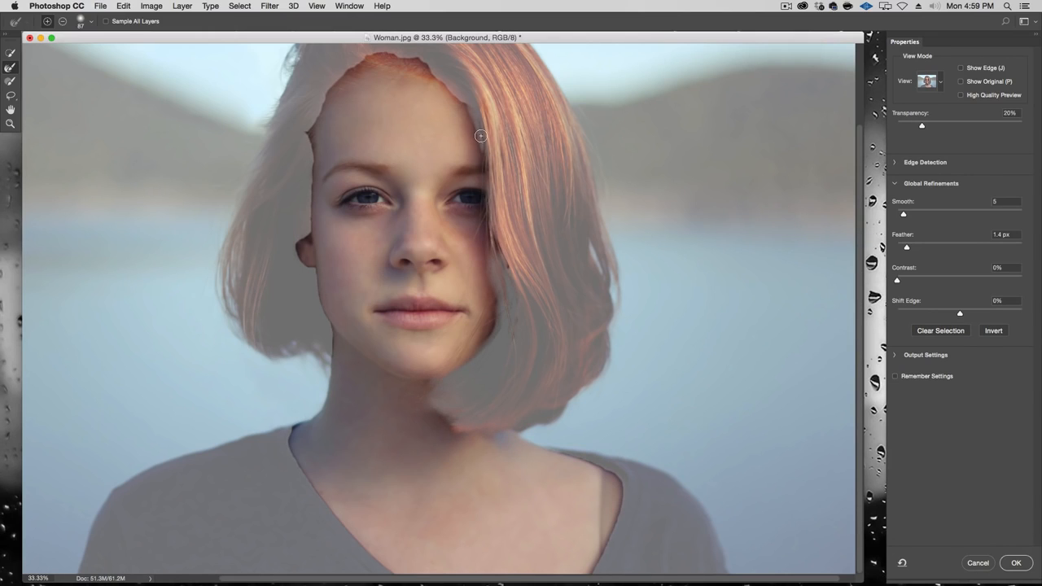
pyautogui.moveTo(481, 136)
pyautogui.mouseDown()
pyautogui.moveTo(441, 67)
pyautogui.moveTo(405, 54)
pyautogui.moveTo(345, 59)
pyautogui.moveTo(370, 55)
pyautogui.moveTo(323, 99)
pyautogui.moveTo(309, 144)
pyautogui.moveTo(311, 201)
pyautogui.mouseUp()
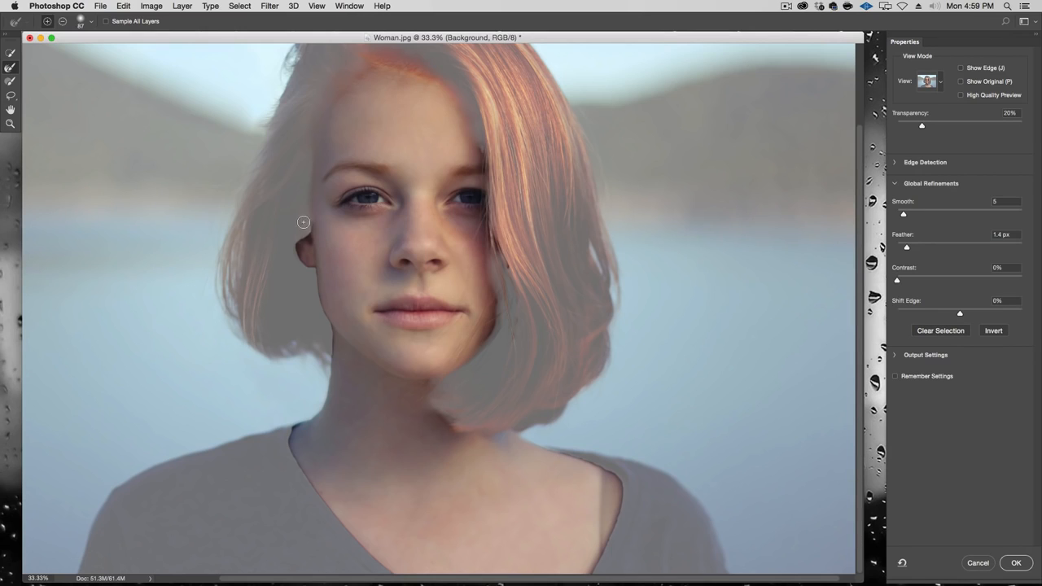
pyautogui.moveTo(303, 222)
pyautogui.mouseDown()
pyautogui.moveTo(298, 251)
pyautogui.moveTo(330, 328)
pyautogui.moveTo(328, 365)
pyautogui.mouseUp()
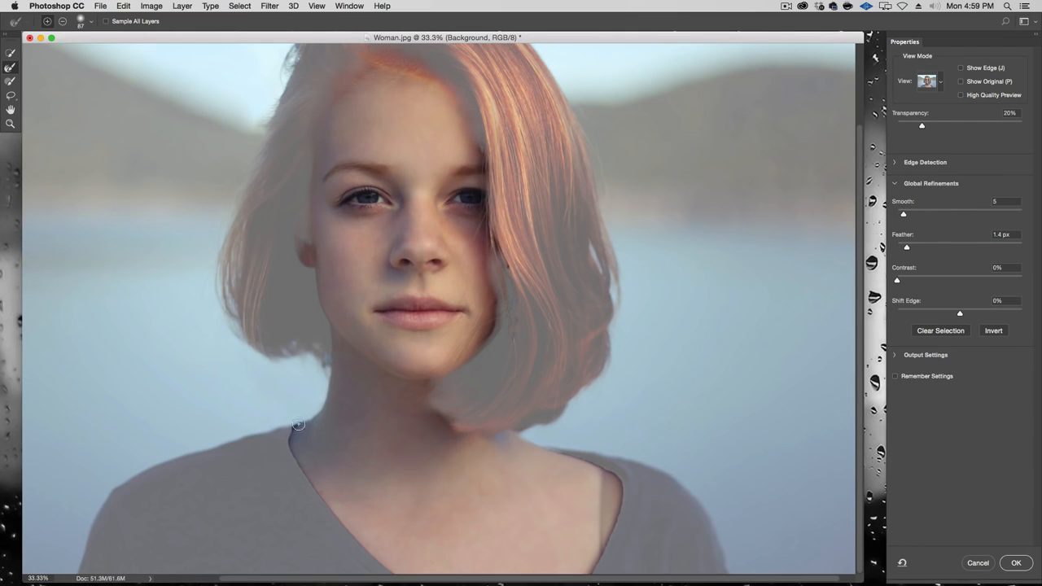
pyautogui.moveTo(298, 424); pyautogui.dragTo(289, 427)
pyautogui.press('space')
pyautogui.moveTo(640, 266); pyautogui.dragTo(635, 265)
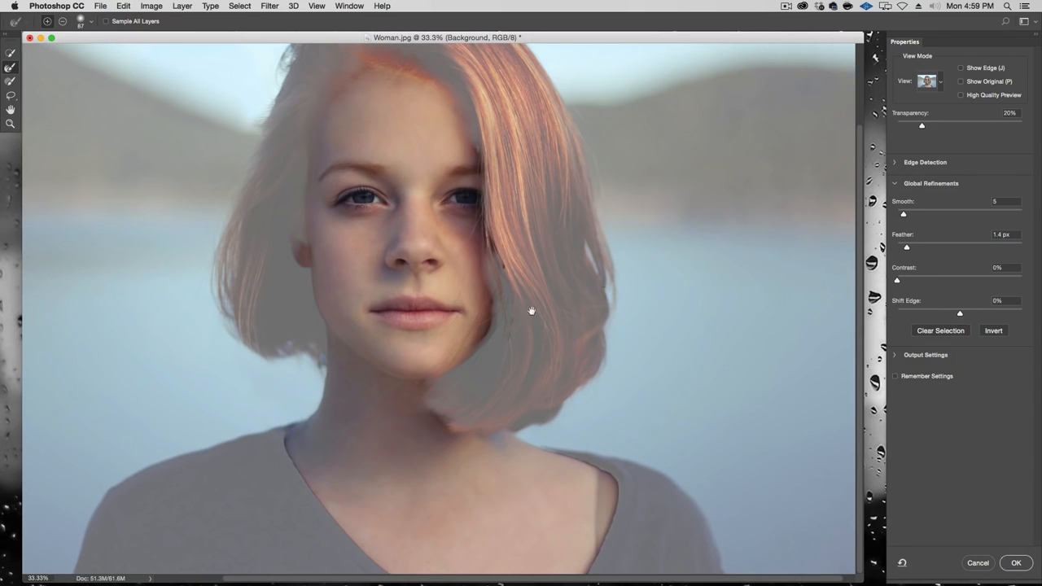
pyautogui.moveTo(626, 280); pyautogui.dragTo(610, 368)
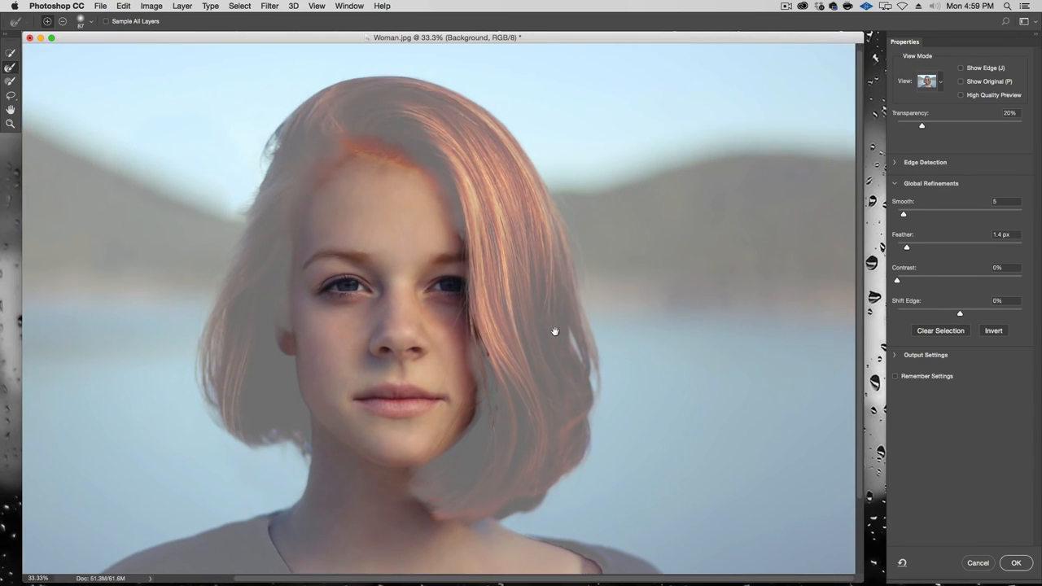
pyautogui.click(1019, 562)
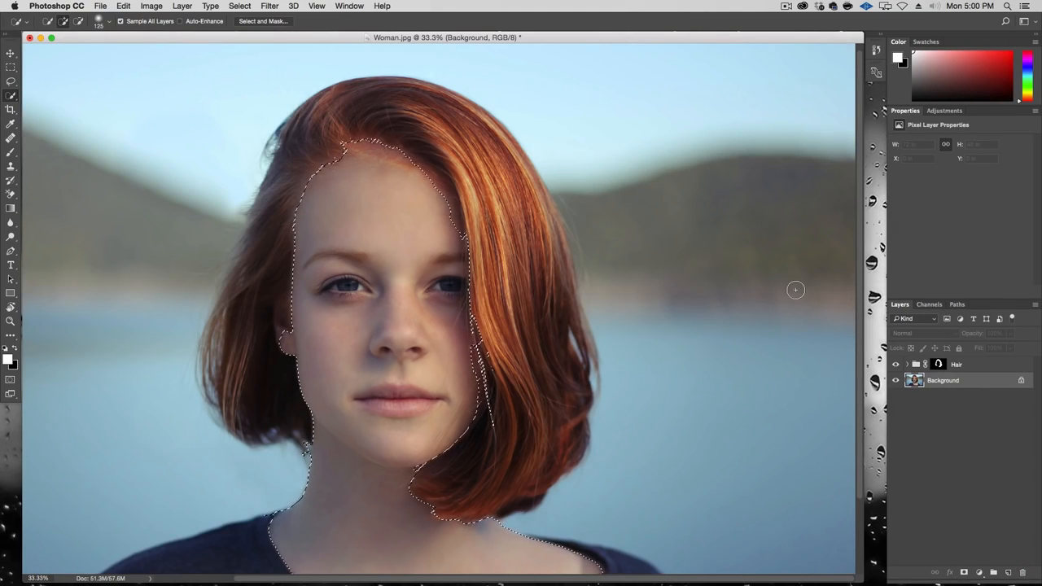
# Create a group above Background, mask it with the skin selection, and add an empty layer inside it
pyautogui.press('super+g')
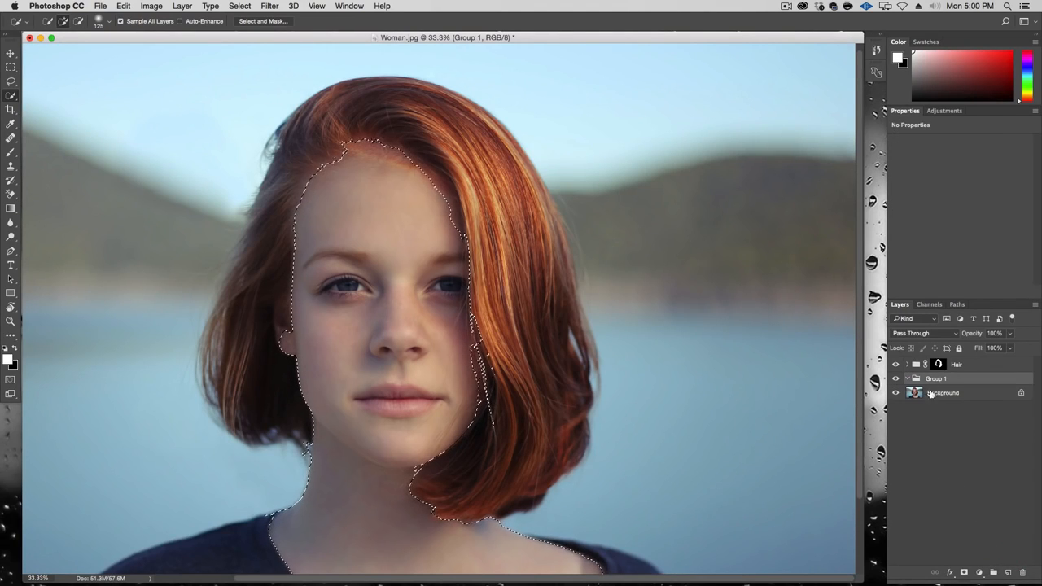
pyautogui.click(964, 572)
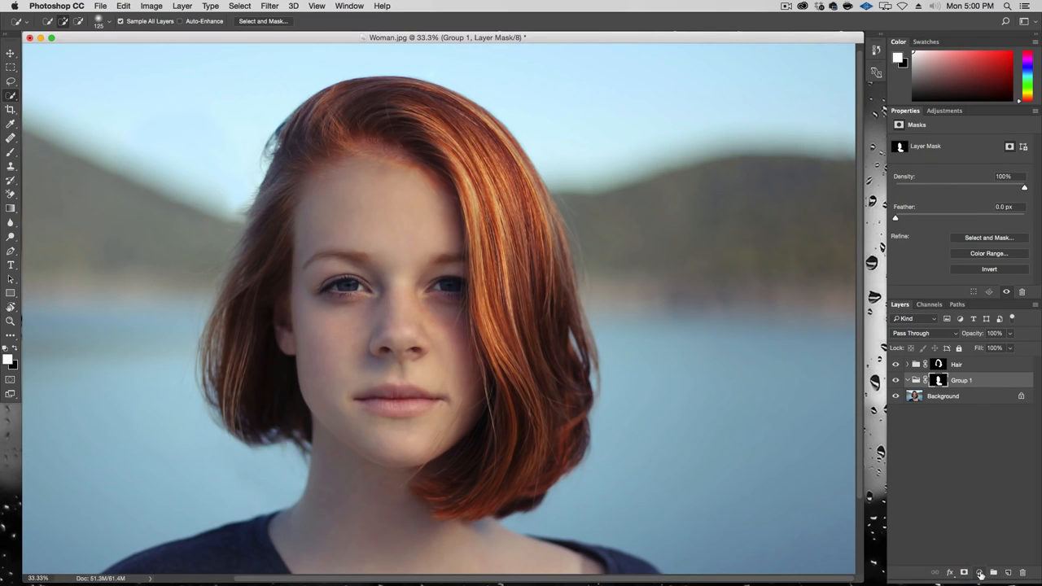
pyautogui.click(1006, 573)
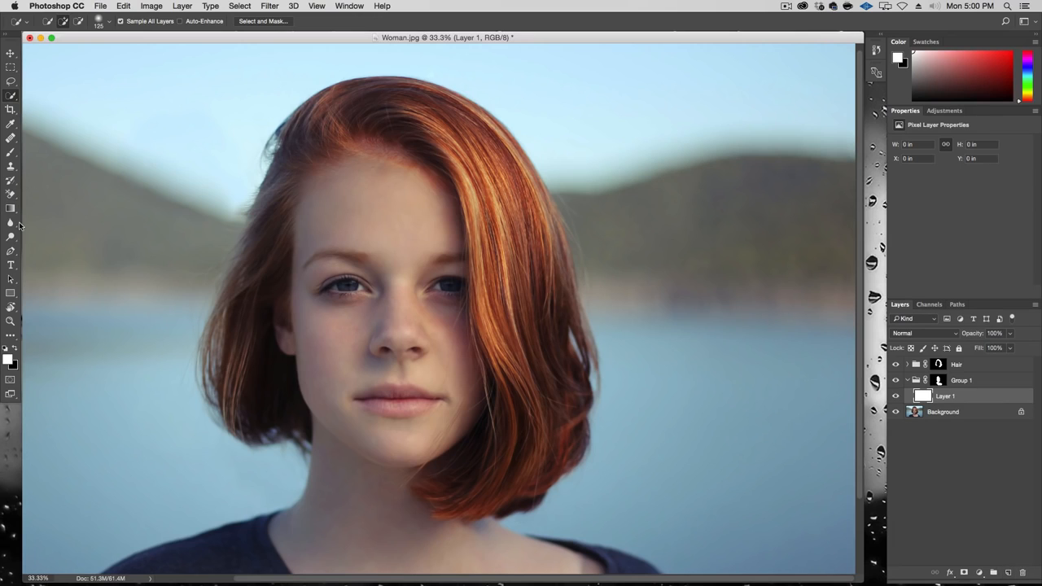
# Sample a skin tone from the forehead and fill Layer 1 with that foreground color in Normal mode at 100% opacity
pyautogui.press('i')
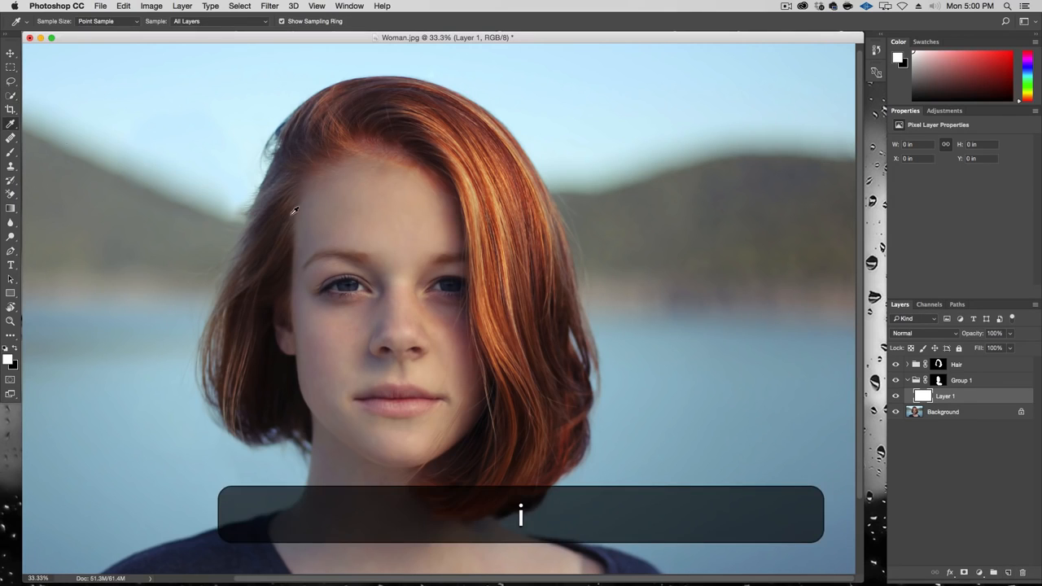
pyautogui.moveTo(355, 214); pyautogui.dragTo(396, 199)
pyautogui.moveTo(394, 199); pyautogui.dragTo(396, 197)
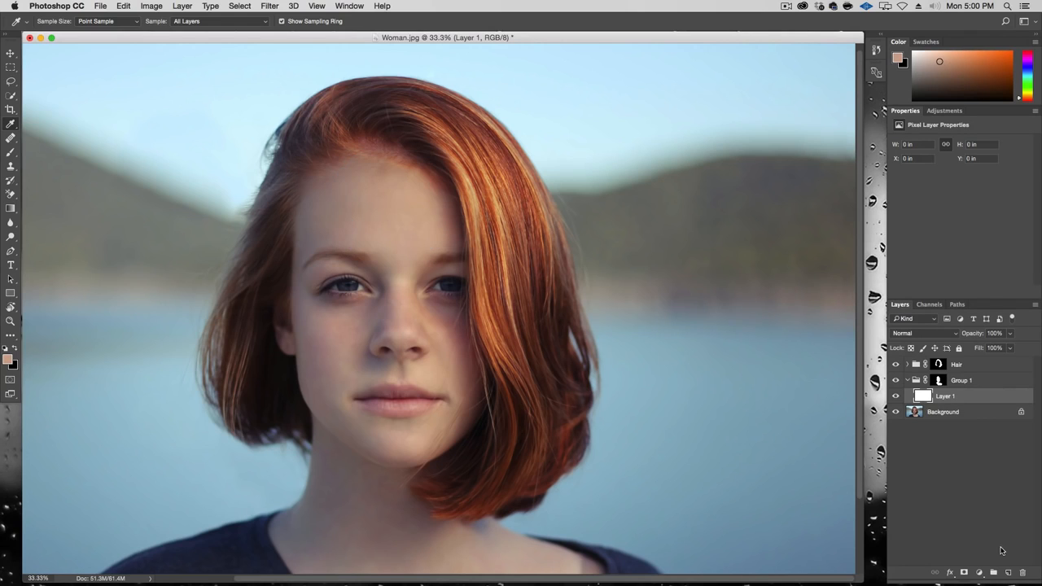
pyautogui.click(152, 6)
pyautogui.moveTo(124, 5)
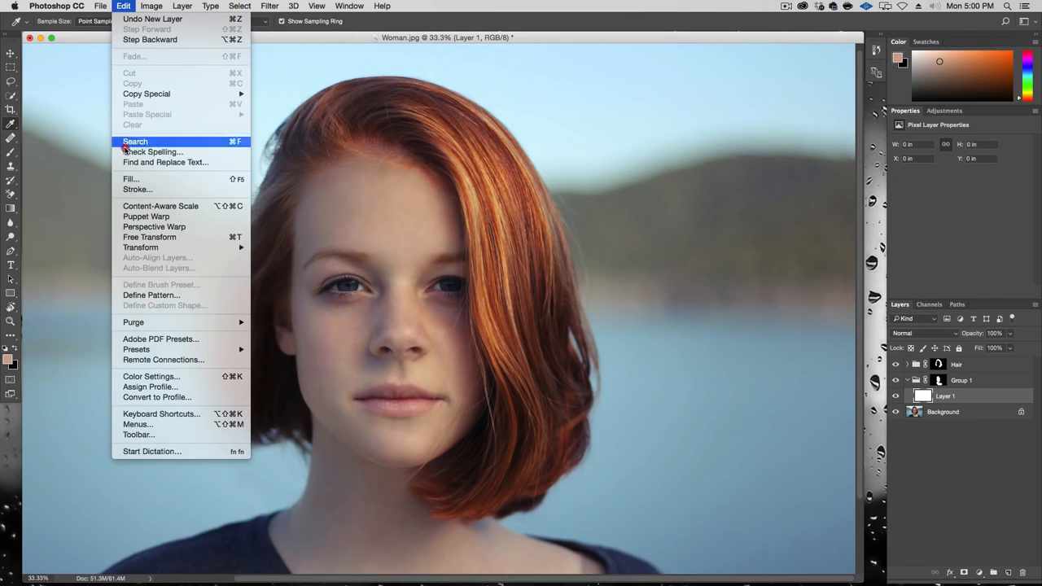
pyautogui.click(131, 179)
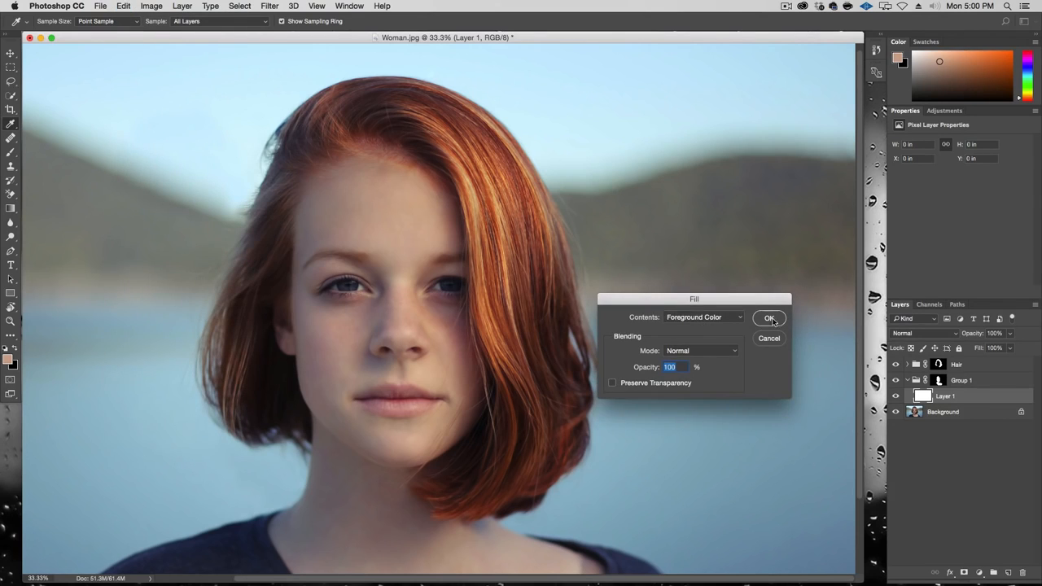
pyautogui.click(771, 318)
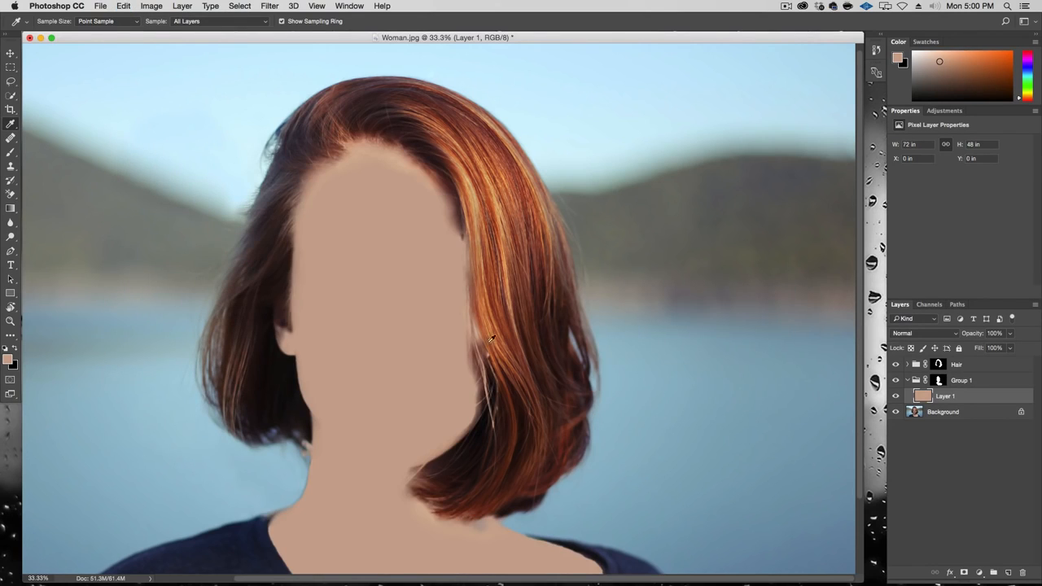
# Set Layer 1's blend mode to Color
pyautogui.scroll(-3, 518, 187)
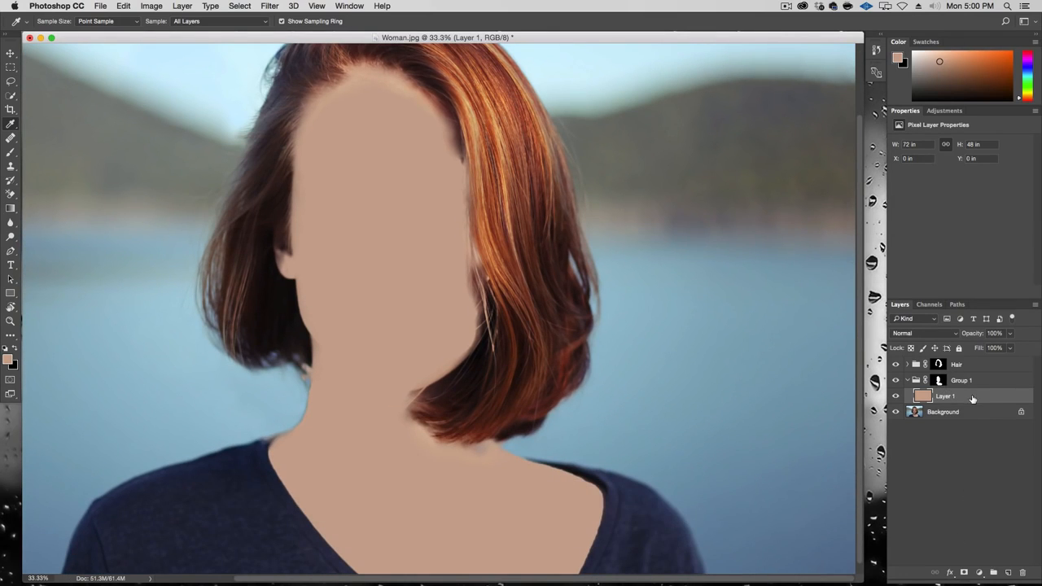
pyautogui.click(937, 331)
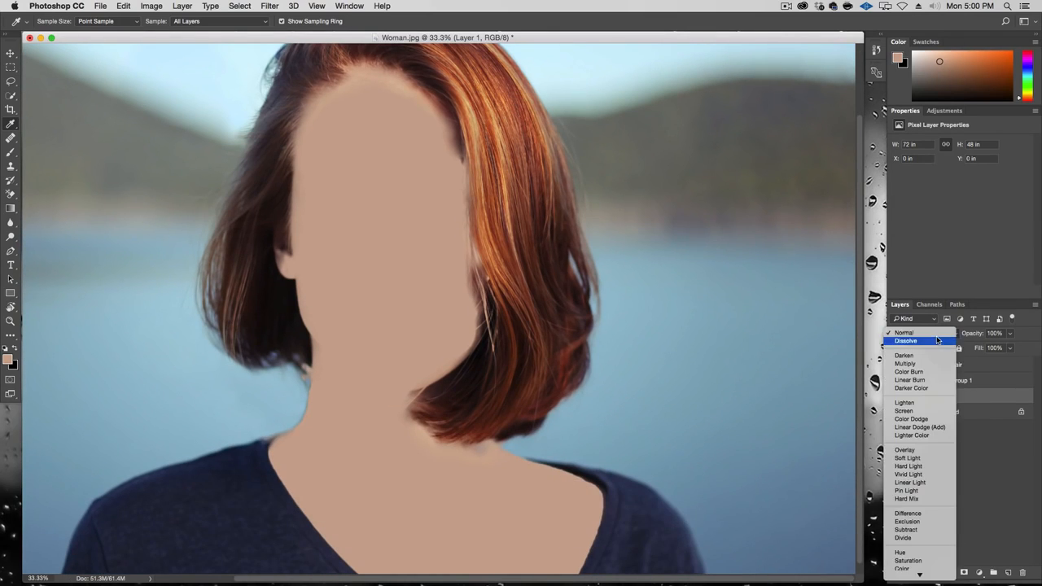
pyautogui.click(932, 567)
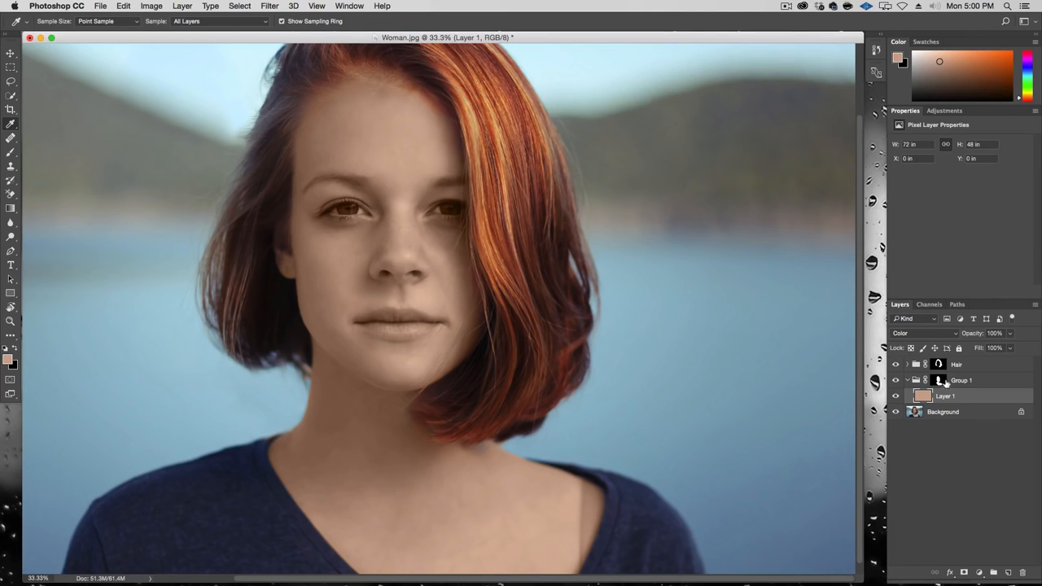
# Toggle Layer 1's visibility to compare the skin with and without the color fill
pyautogui.click(10, 52)
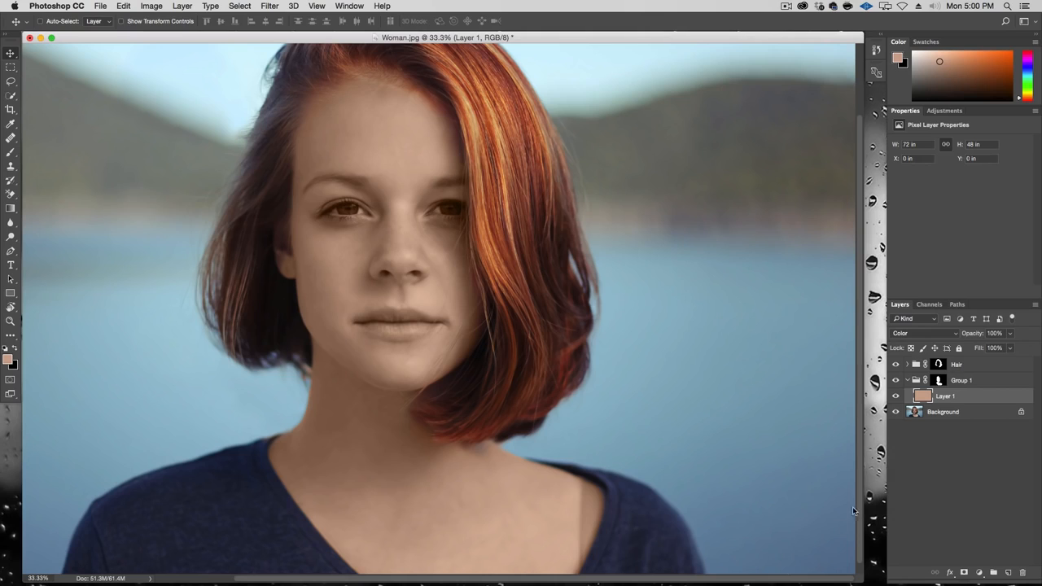
pyautogui.click(895, 396)
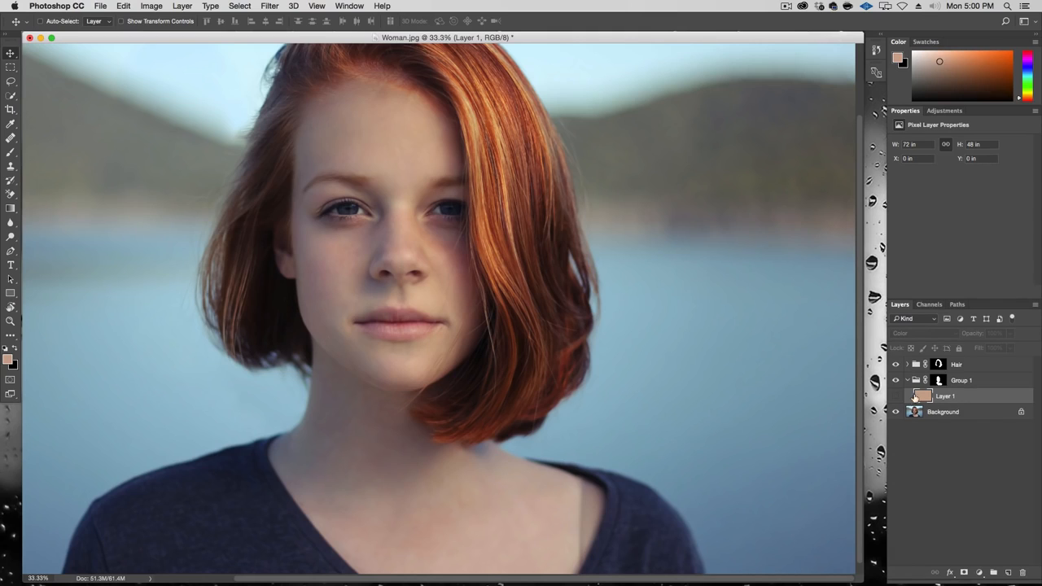
pyautogui.click(895, 397)
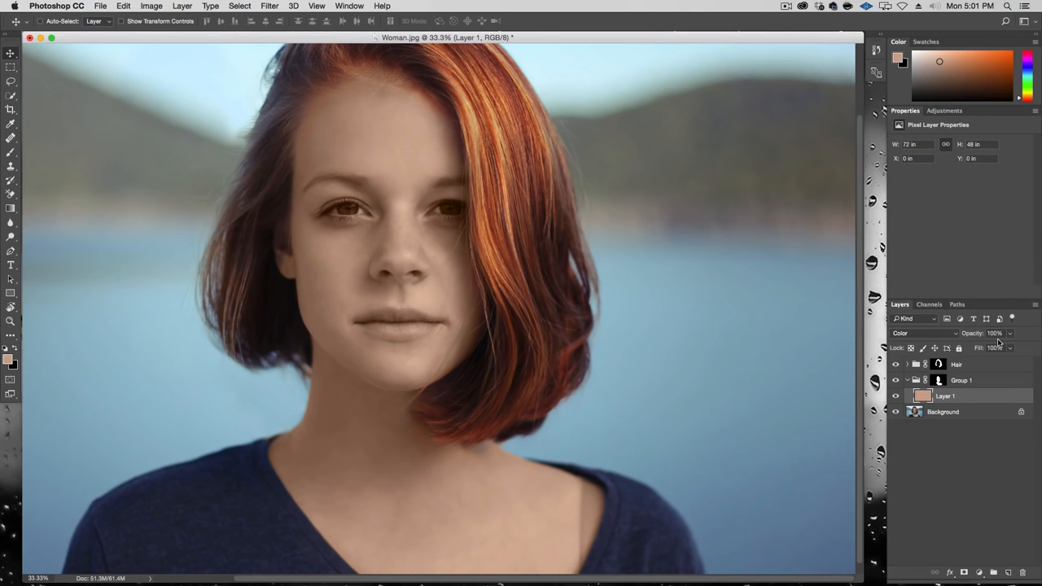
# Set Layer 1's opacity to 70% and add a black layer mask that hides the color fill
pyautogui.press('7')
pyautogui.press('0')
pyautogui.press('alt')
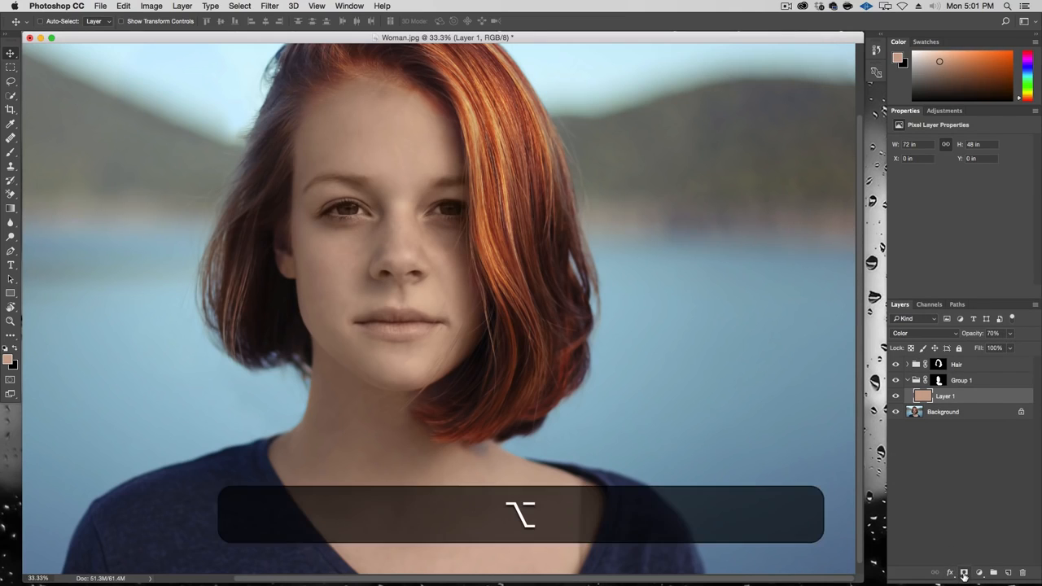
pyautogui.keyDown('alt'); pyautogui.click(964, 574); pyautogui.keyUp('alt')
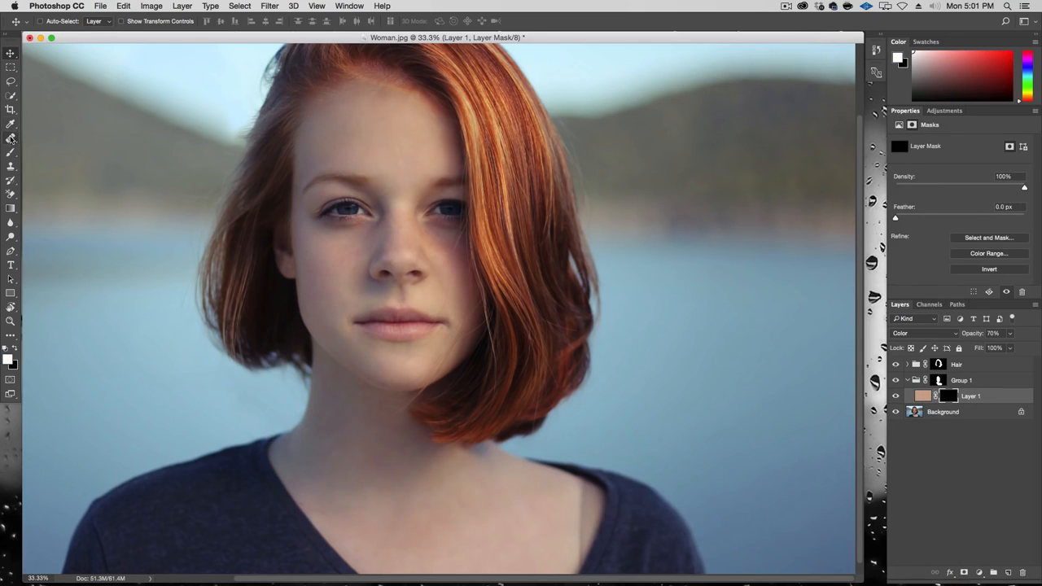
# Paint the neck and chest white on Layer 1's mask with an 813 px brush at 100% opacity to reveal the skin color
pyautogui.press('b')
pyautogui.moveTo(210, 346); pyautogui.dragTo(288, 329)
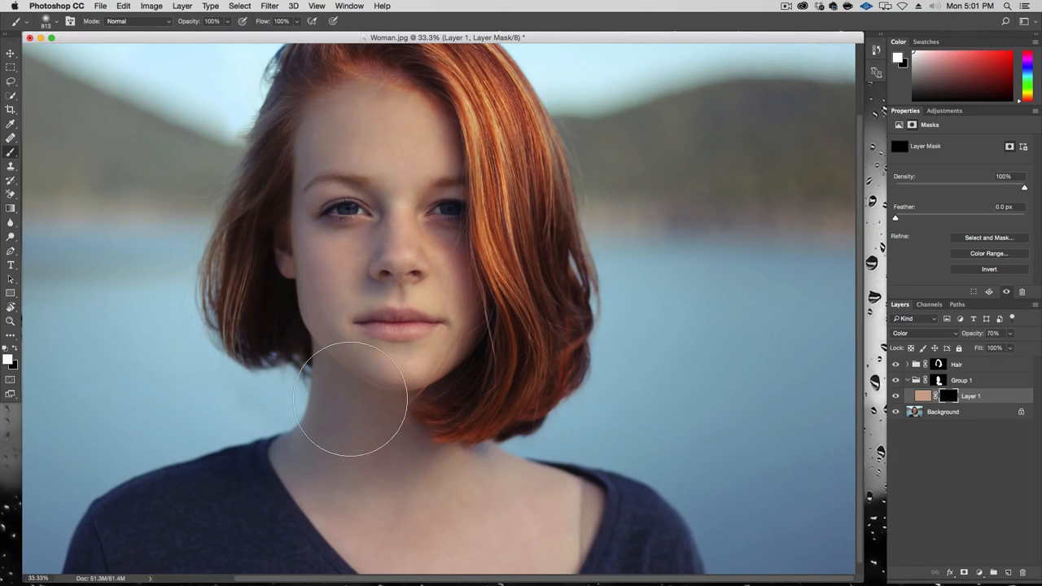
pyautogui.moveTo(284, 459)
pyautogui.mouseDown()
pyautogui.moveTo(349, 519)
pyautogui.moveTo(331, 501)
pyautogui.moveTo(408, 544)
pyautogui.moveTo(487, 563)
pyautogui.moveTo(535, 546)
pyautogui.moveTo(458, 477)
pyautogui.moveTo(403, 513)
pyautogui.moveTo(431, 508)
pyautogui.mouseUp()
pyautogui.moveTo(381, 444)
pyautogui.mouseDown()
pyautogui.moveTo(332, 409)
pyautogui.moveTo(313, 478)
pyautogui.mouseUp()
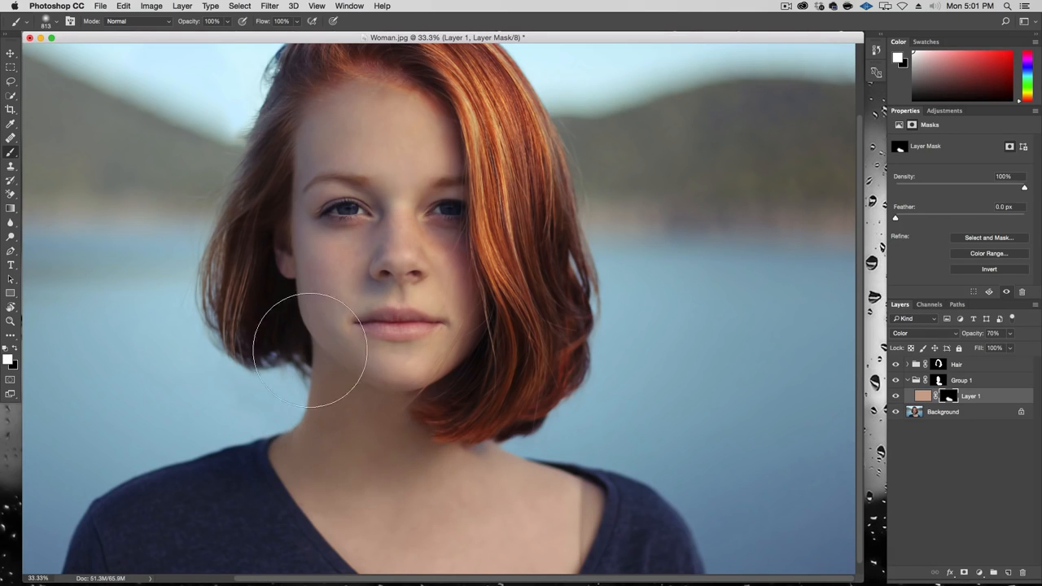
# Paint the jaw, cheeks, nose and eye area on Layer 1's mask at 50% brush opacity, reducing the brush to 415 and 271 px
pyautogui.moveTo(314, 349); pyautogui.dragTo(286, 346)
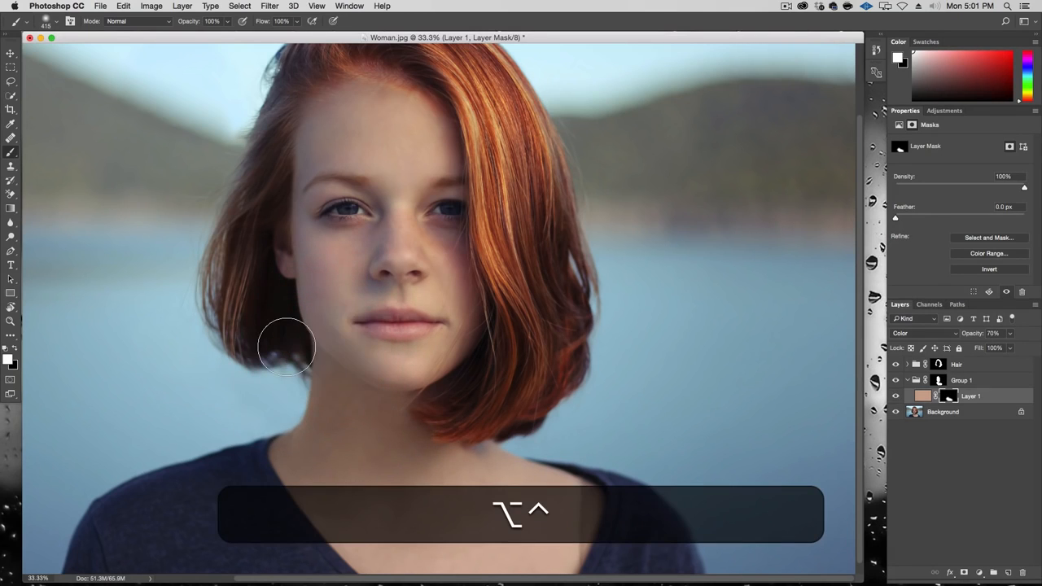
pyautogui.press('5')
pyautogui.press('0')
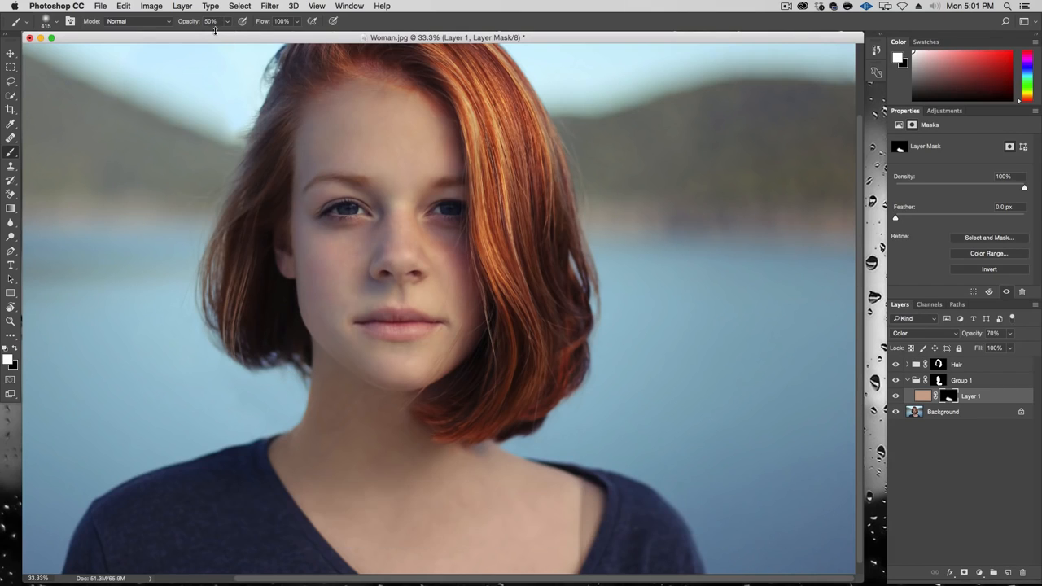
pyautogui.moveTo(298, 319)
pyautogui.mouseDown()
pyautogui.moveTo(315, 244)
pyautogui.moveTo(339, 270)
pyautogui.moveTo(337, 337)
pyautogui.mouseUp()
pyautogui.moveTo(455, 250)
pyautogui.mouseDown()
pyautogui.moveTo(496, 311)
pyautogui.moveTo(467, 355)
pyautogui.mouseUp()
pyautogui.moveTo(366, 367); pyautogui.dragTo(357, 368)
pyautogui.moveTo(360, 301); pyautogui.dragTo(330, 310)
pyautogui.moveTo(414, 292); pyautogui.dragTo(433, 289)
pyautogui.moveTo(386, 251)
pyautogui.mouseDown()
pyautogui.moveTo(376, 263)
pyautogui.moveTo(414, 176)
pyautogui.moveTo(413, 186)
pyautogui.moveTo(306, 204)
pyautogui.mouseUp()
pyautogui.moveTo(435, 186)
pyautogui.mouseDown()
pyautogui.moveTo(477, 194)
pyautogui.moveTo(413, 166)
pyautogui.moveTo(301, 180)
pyautogui.moveTo(312, 118)
pyautogui.moveTo(319, 132)
pyautogui.moveTo(340, 124)
pyautogui.moveTo(350, 98)
pyautogui.moveTo(393, 101)
pyautogui.moveTo(453, 147)
pyautogui.moveTo(351, 152)
pyautogui.moveTo(300, 227)
pyautogui.mouseUp()
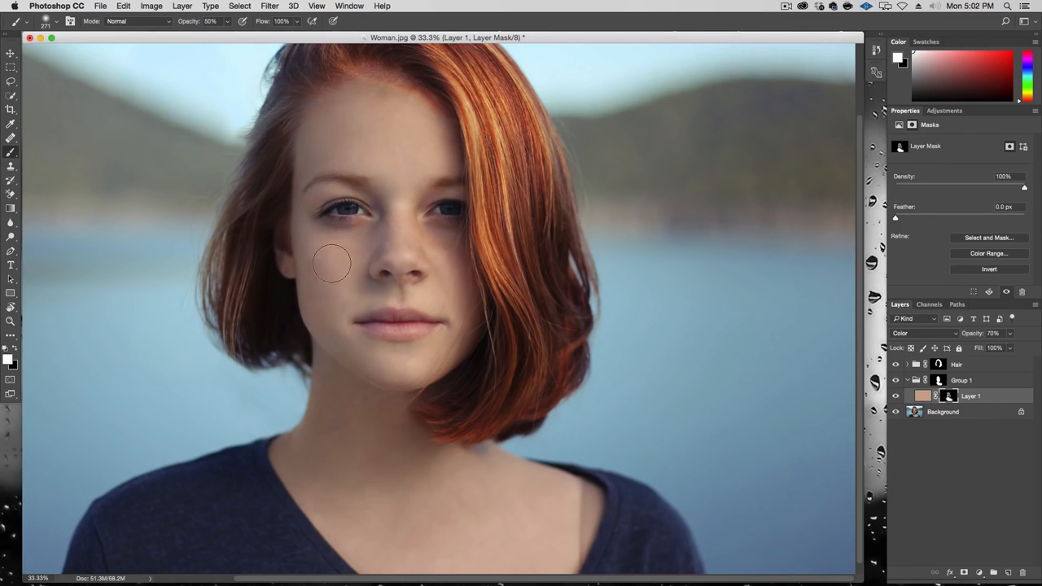
# Check Group 1's effect by toggling its visibility, and load its mask as a selection to examine the covered area before deselecting
pyautogui.click(894, 383)
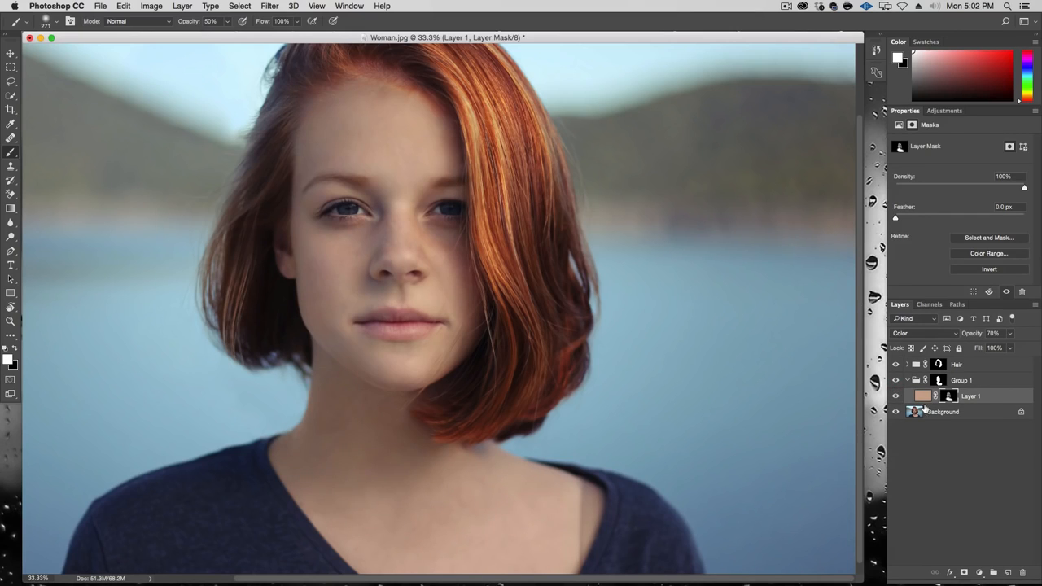
pyautogui.click(942, 381)
pyautogui.keyDown('super'); pyautogui.click(938, 380); pyautogui.keyUp('super')
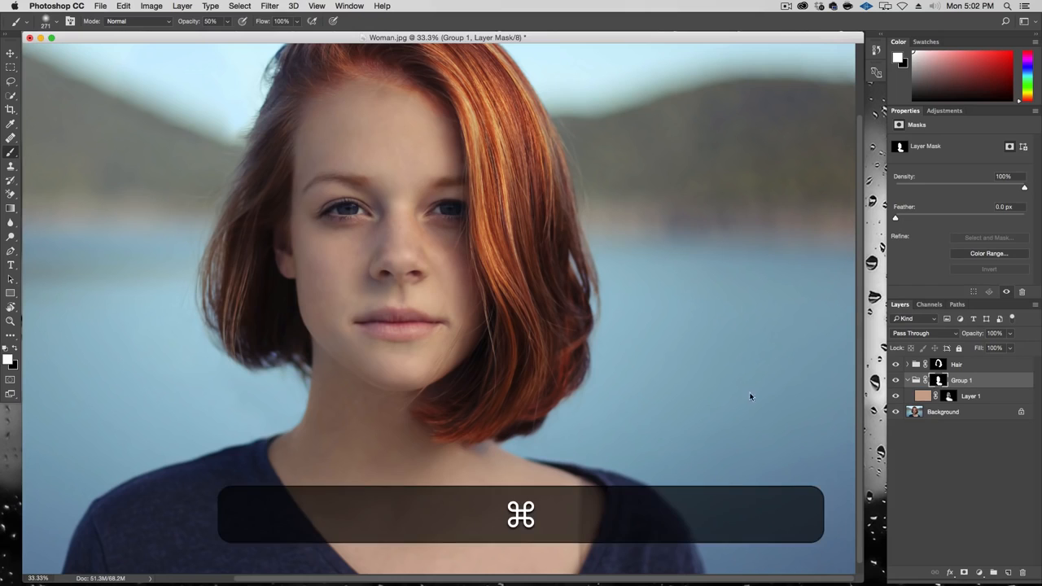
pyautogui.press('super+d')
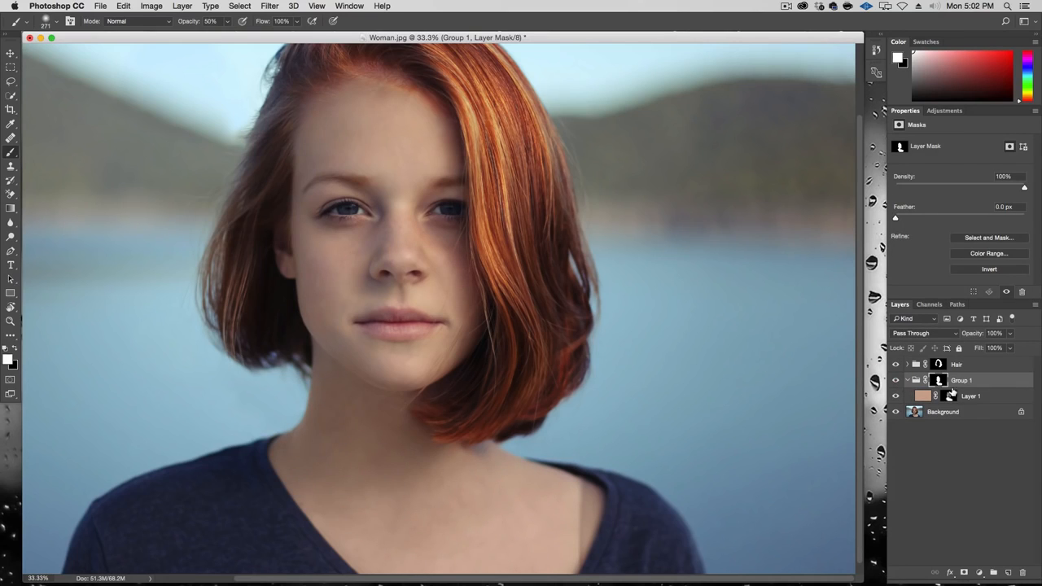
# Add a Curves adjustment with a gentle S-shaped contrast curve to the skin group and move it below Layer 1
pyautogui.click(980, 398)
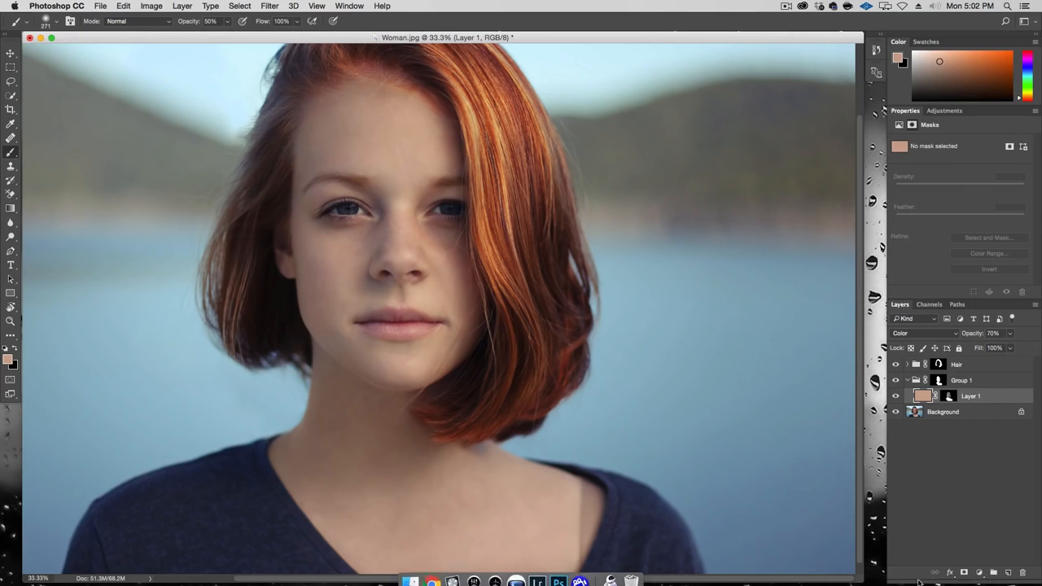
pyautogui.click(979, 573)
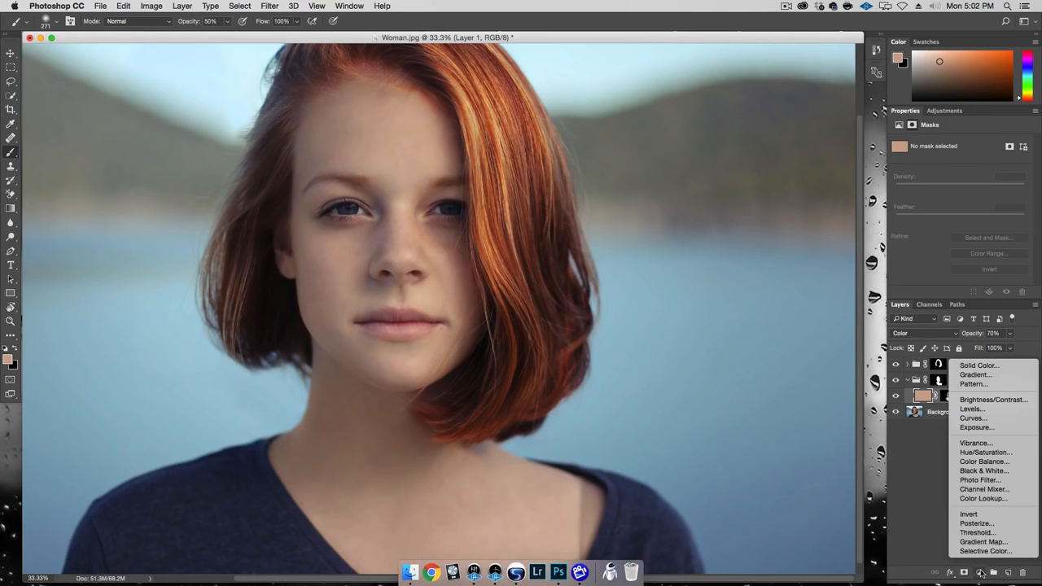
pyautogui.click(1005, 422)
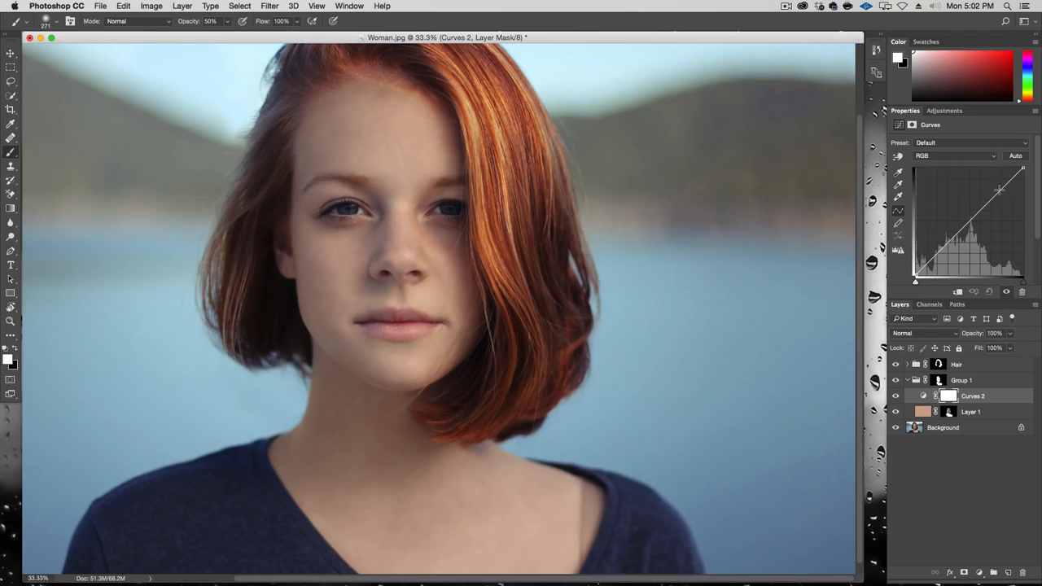
pyautogui.moveTo(994, 192); pyautogui.dragTo(996, 190)
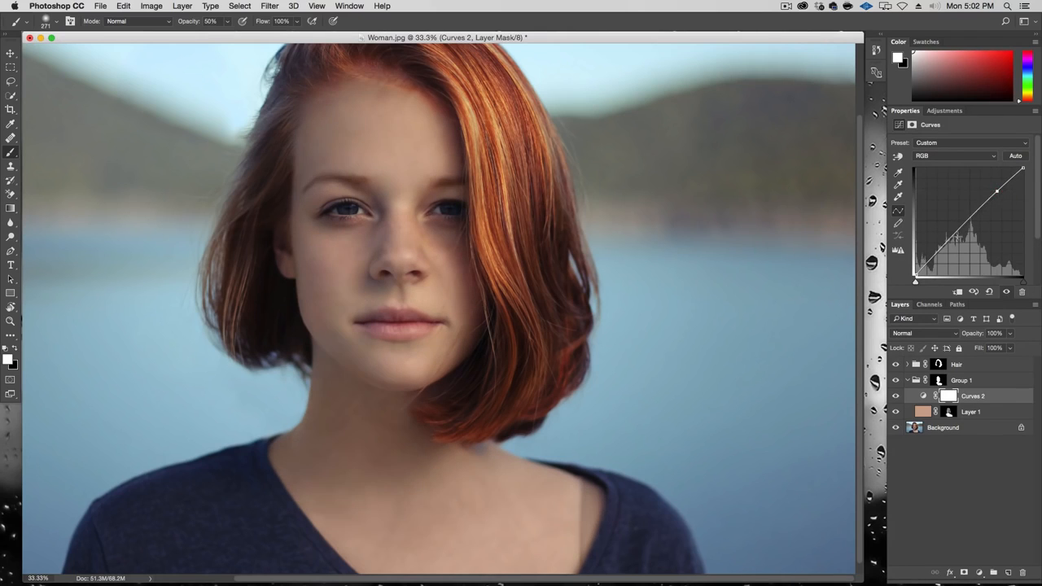
pyautogui.moveTo(946, 241); pyautogui.dragTo(949, 249)
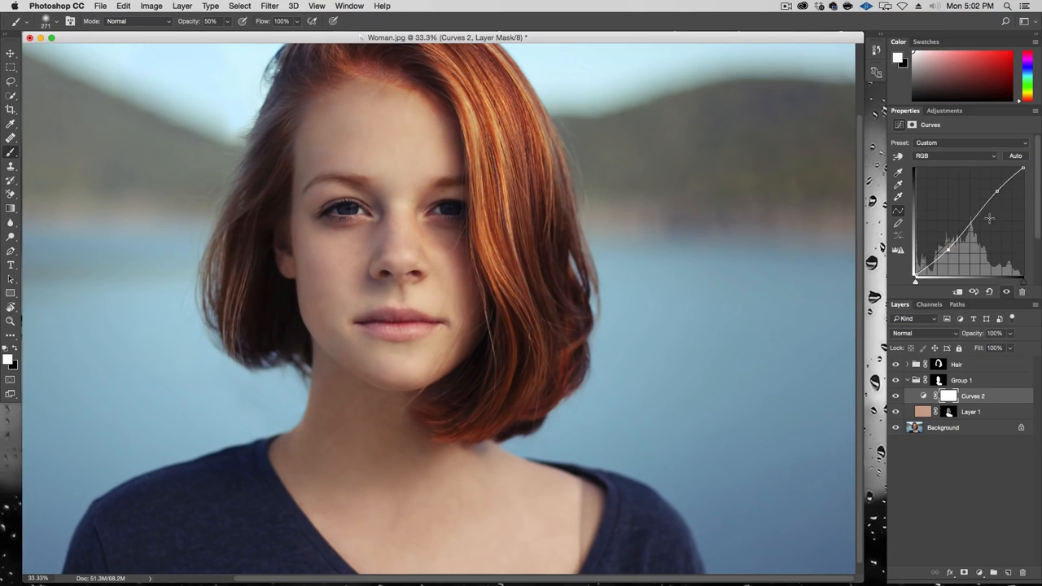
pyautogui.moveTo(997, 190); pyautogui.dragTo(997, 191)
pyautogui.moveTo(975, 397); pyautogui.dragTo(979, 415)
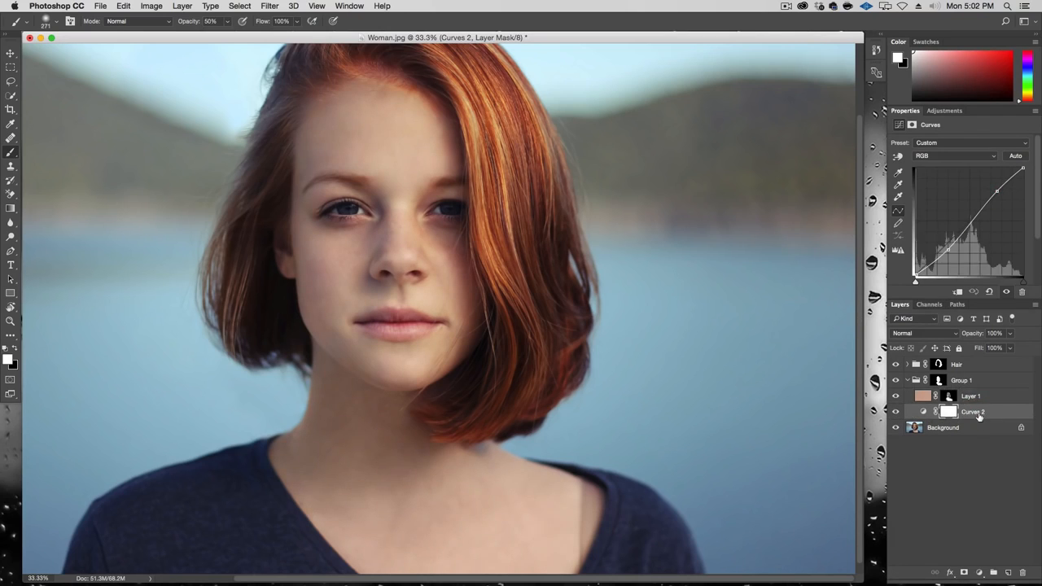
# Toggle the visibility of the new Curves layer, Layer 1 and the whole of Group 1 to compare the skin before and after
pyautogui.click(896, 412)
pyautogui.click(896, 411)
pyautogui.click(895, 412)
pyautogui.click(895, 413)
pyautogui.click(895, 396)
pyautogui.click(896, 412)
pyautogui.click(895, 381)
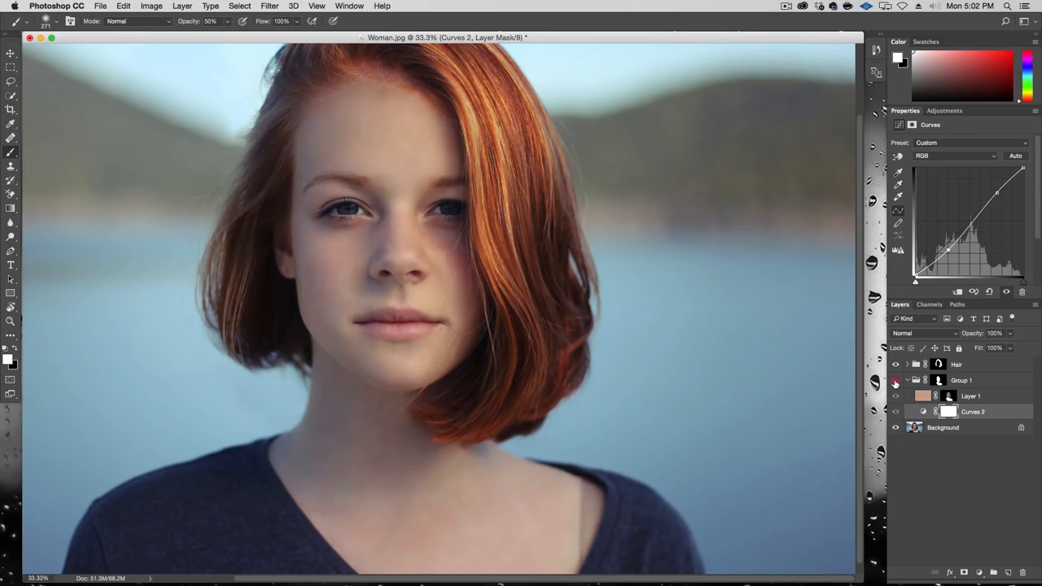
pyautogui.click(896, 381)
pyautogui.click(895, 381)
pyautogui.click(895, 381)
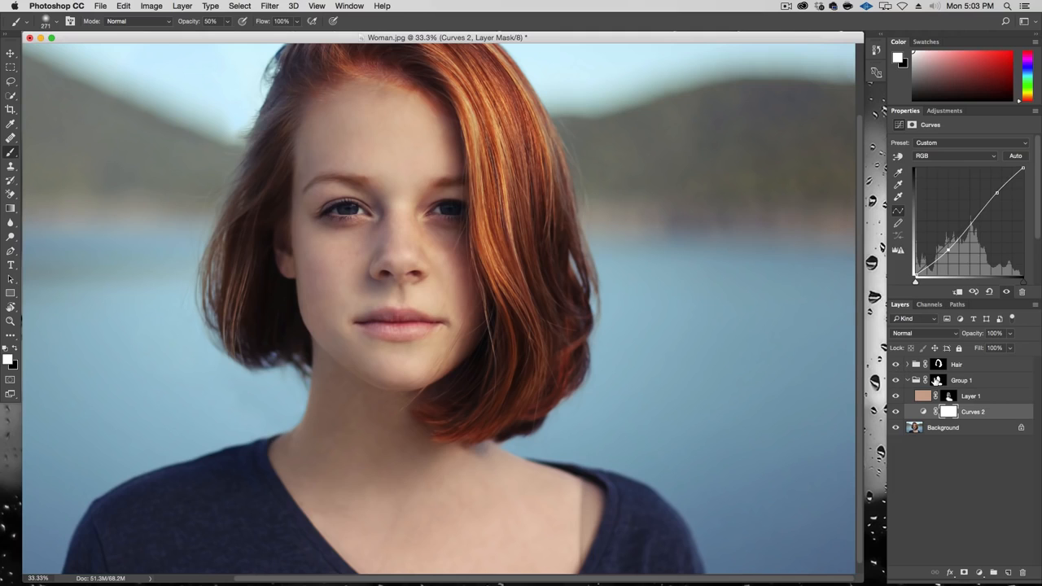
# Rename Group 1 as Skin and collapse it
pyautogui.doubleClick(962, 380)
pyautogui.press('shift')
pyautogui.write('Skin')
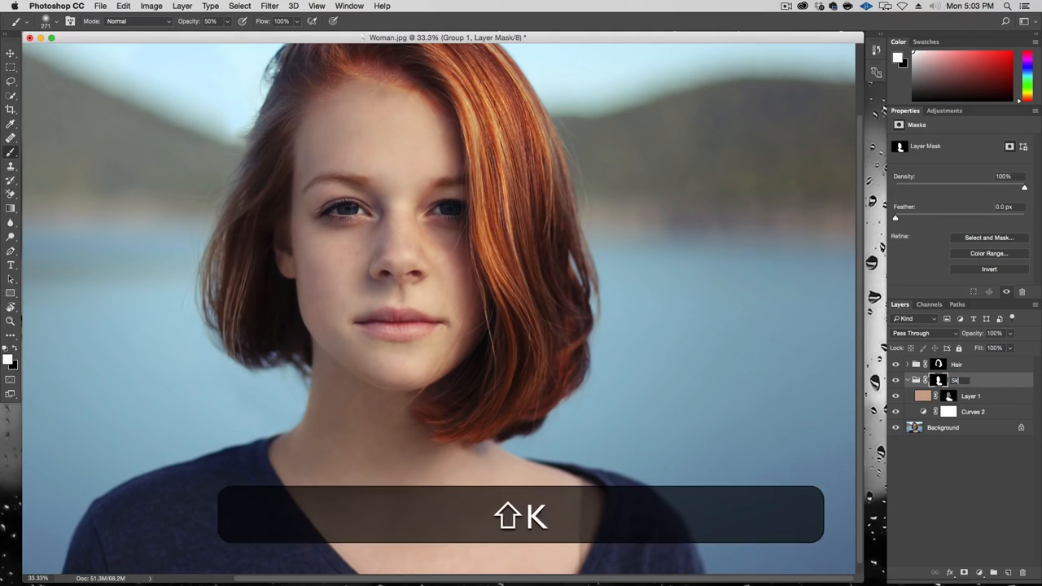
pyautogui.press('Return')
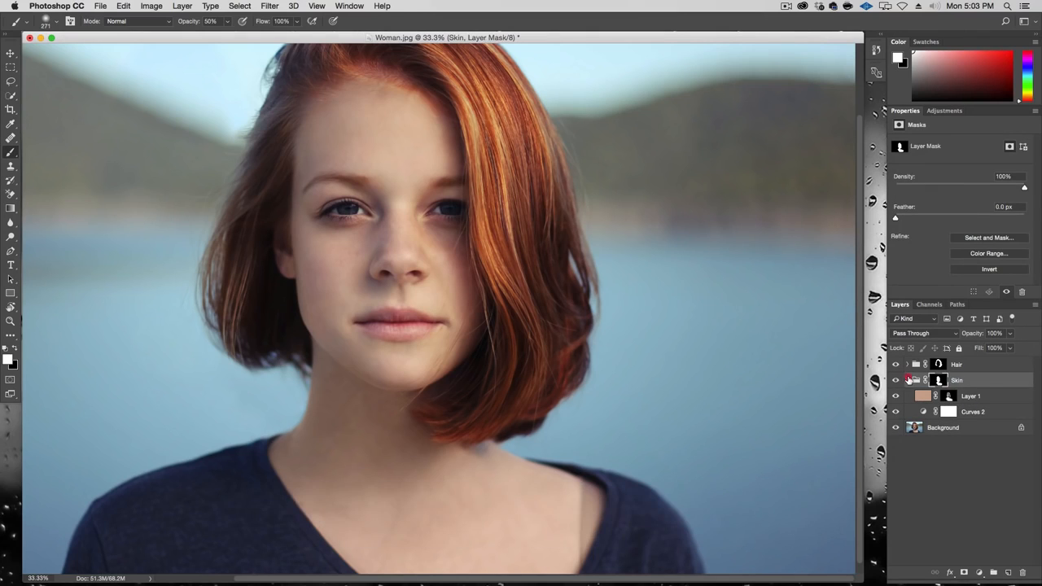
pyautogui.click(909, 380)
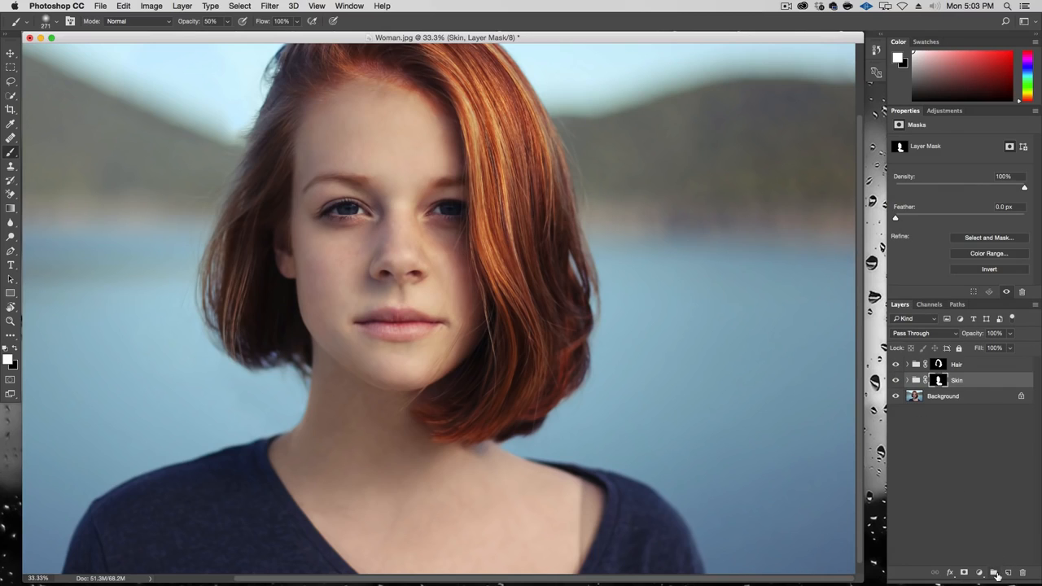
# Create a new layer group above the Skin group and name it Eyes
pyautogui.click(993, 573)
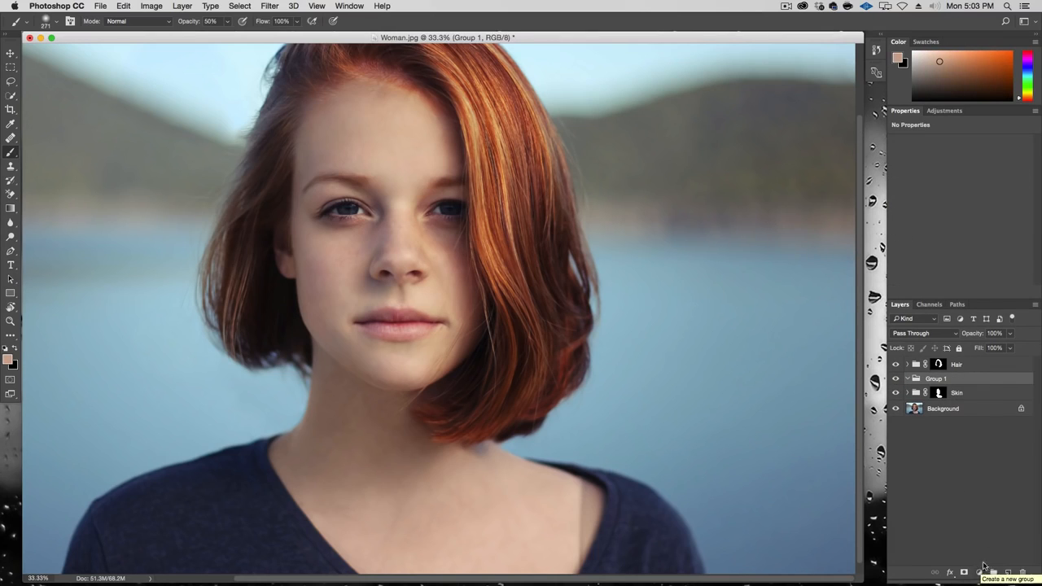
pyautogui.doubleClick(942, 379)
pyautogui.write('Eyes')
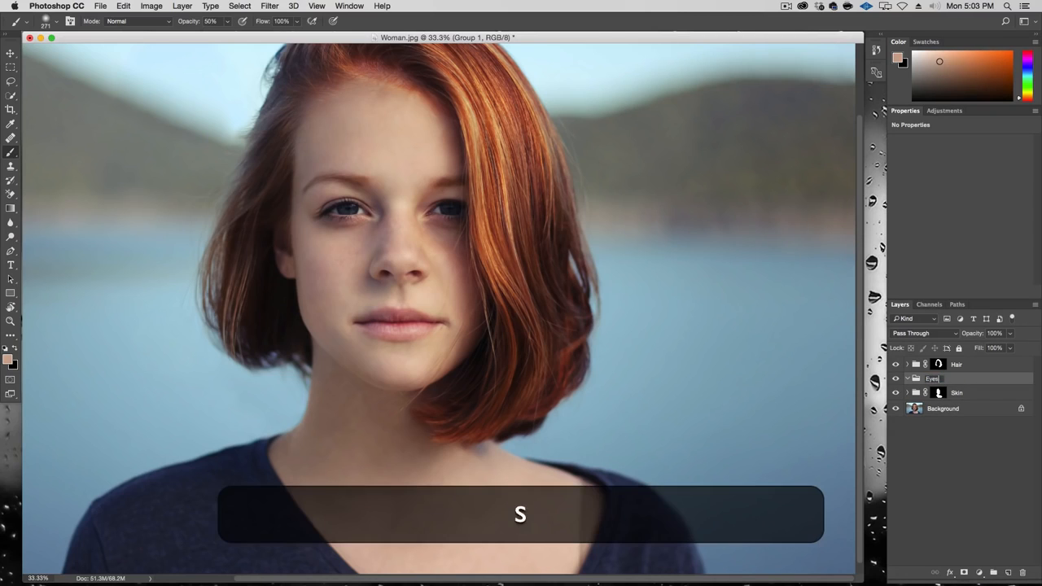
pyautogui.press('Return')
# Add a Curves adjustment inside the Eyes group and bend the curve to brighten the image strongly
pyautogui.click(978, 572)
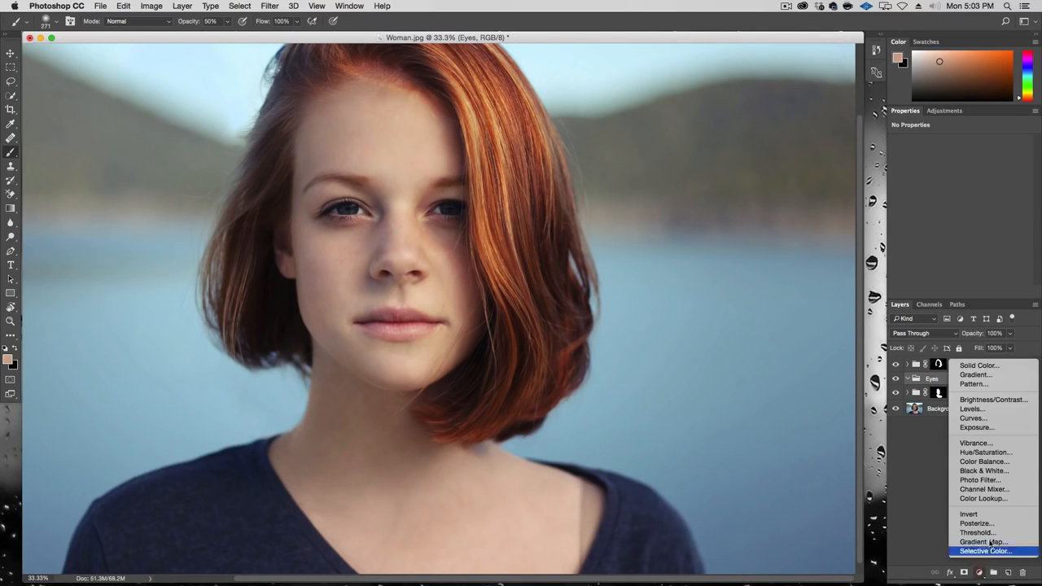
pyautogui.click(992, 416)
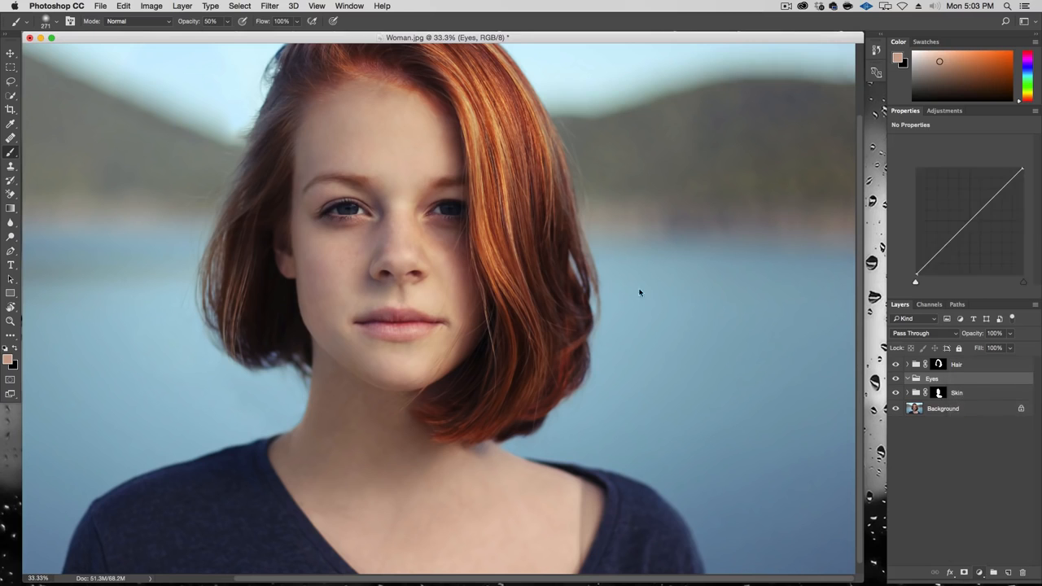
pyautogui.moveTo(962, 235); pyautogui.dragTo(974, 261)
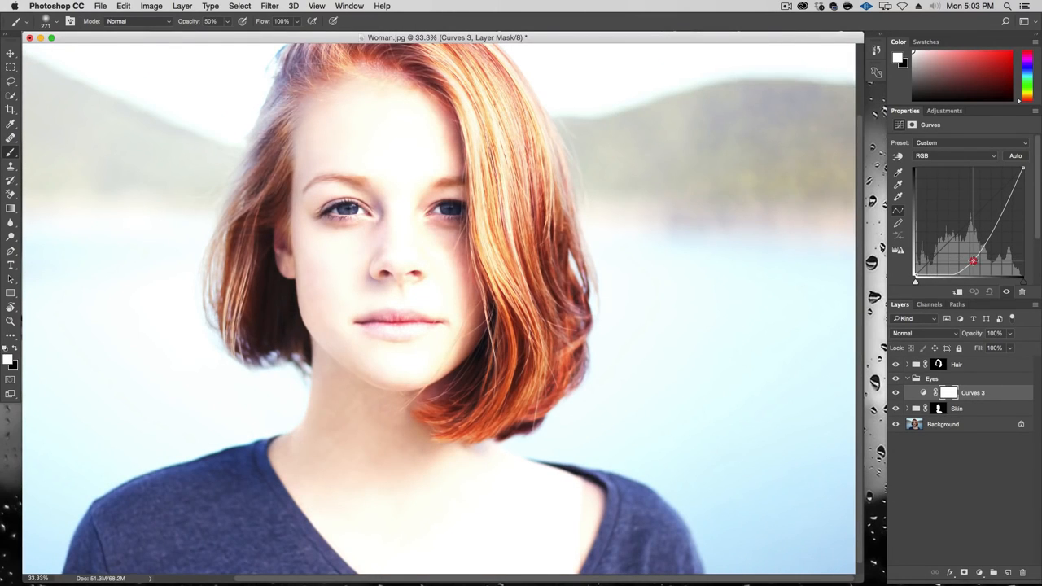
pyautogui.moveTo(973, 261); pyautogui.dragTo(996, 236)
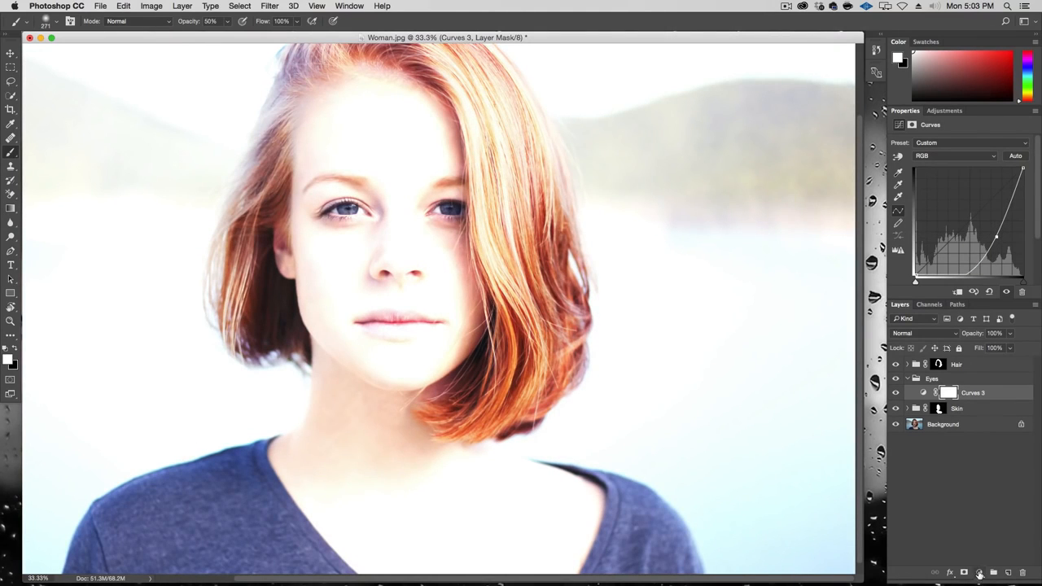
# Add a Vibrance adjustment to the Eyes group with Vibrance +41 and Saturation +14
pyautogui.click(979, 573)
pyautogui.click(975, 443)
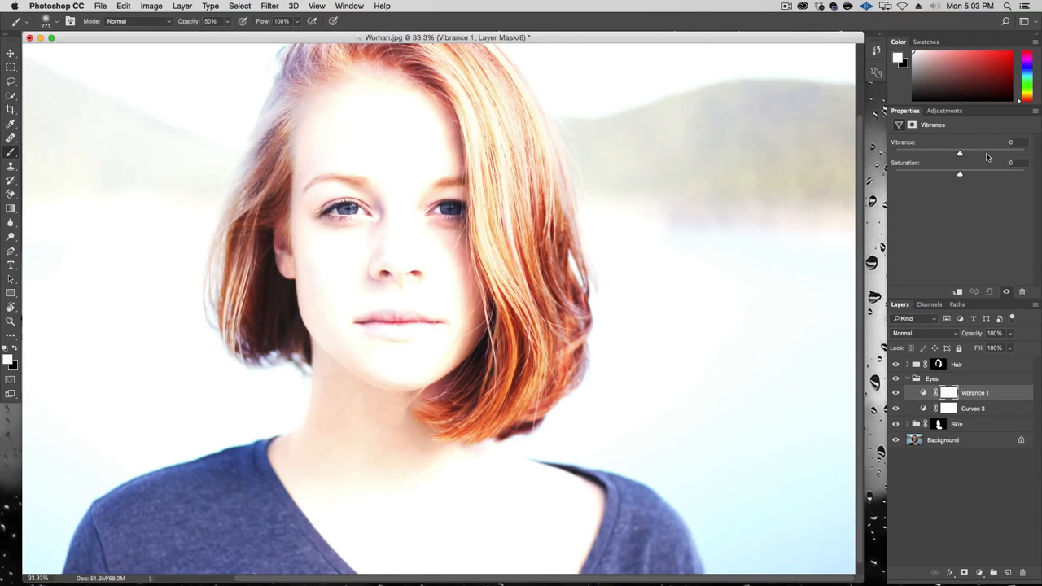
pyautogui.click(986, 153)
pyautogui.click(977, 174)
pyautogui.moveTo(978, 176); pyautogui.dragTo(970, 177)
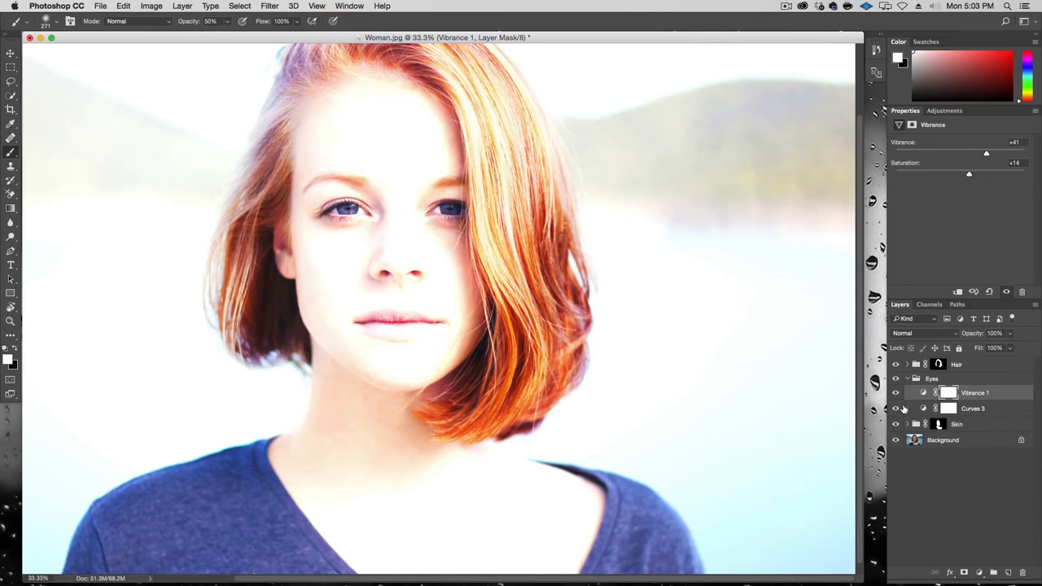
# Toggle the Curves 3 layer to check its effect, and add a black layer mask to the Eyes group that hides its adjustments
pyautogui.click(896, 409)
pyautogui.click(896, 408)
pyautogui.click(930, 380)
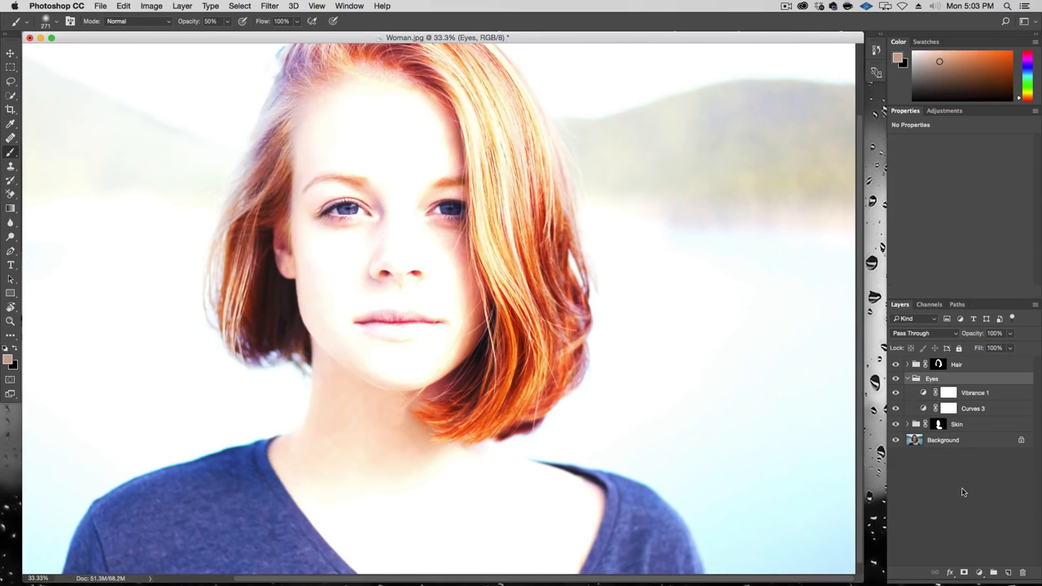
pyautogui.keyDown('alt'); pyautogui.click(965, 573); pyautogui.keyUp('alt')
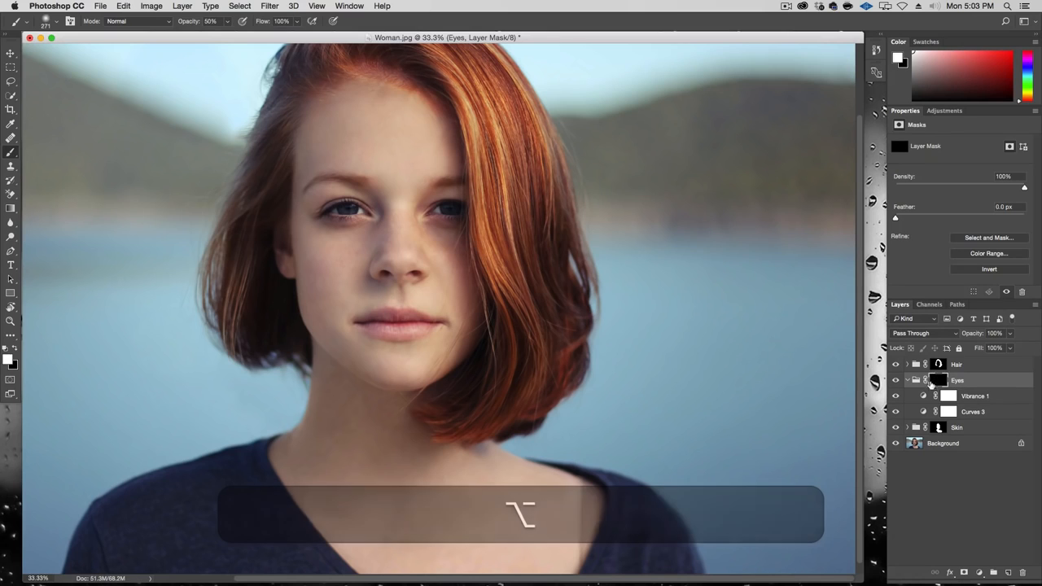
# Paint white over both irises on the Eyes group's mask with a 44 px brush at 20% opacity, building up repeated strokes
pyautogui.press('super+alt+plus')
pyautogui.press('super+alt+plus')
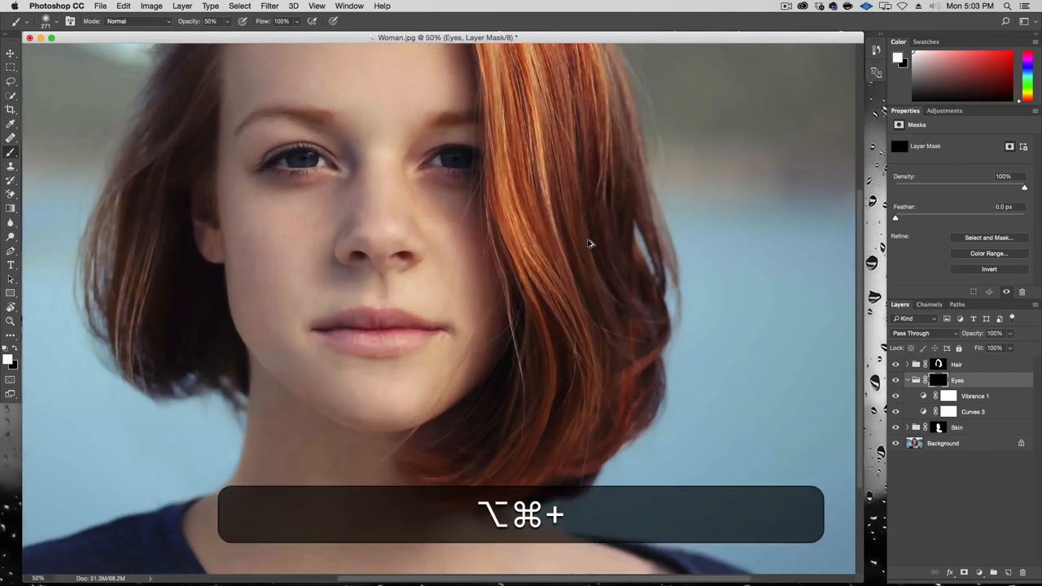
pyautogui.moveTo(358, 290); pyautogui.dragTo(365, 438)
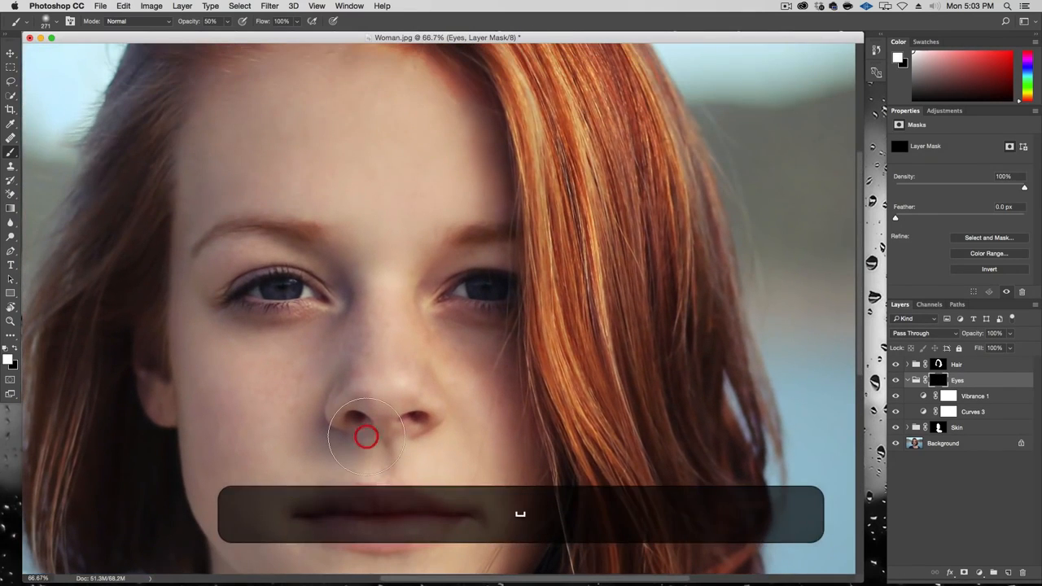
pyautogui.press('super+alt+plus')
pyautogui.moveTo(320, 335); pyautogui.dragTo(444, 313)
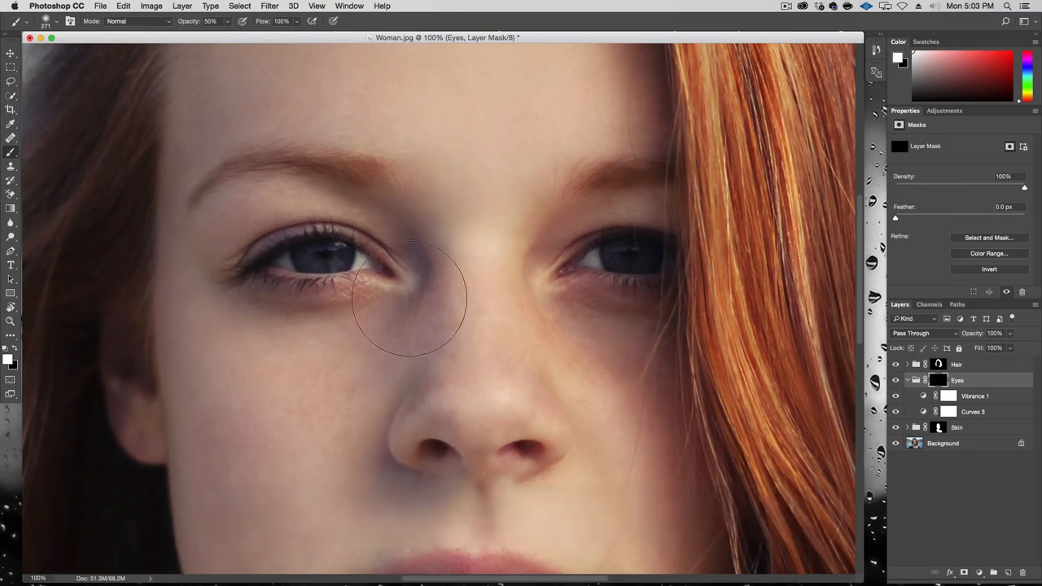
pyautogui.press('b')
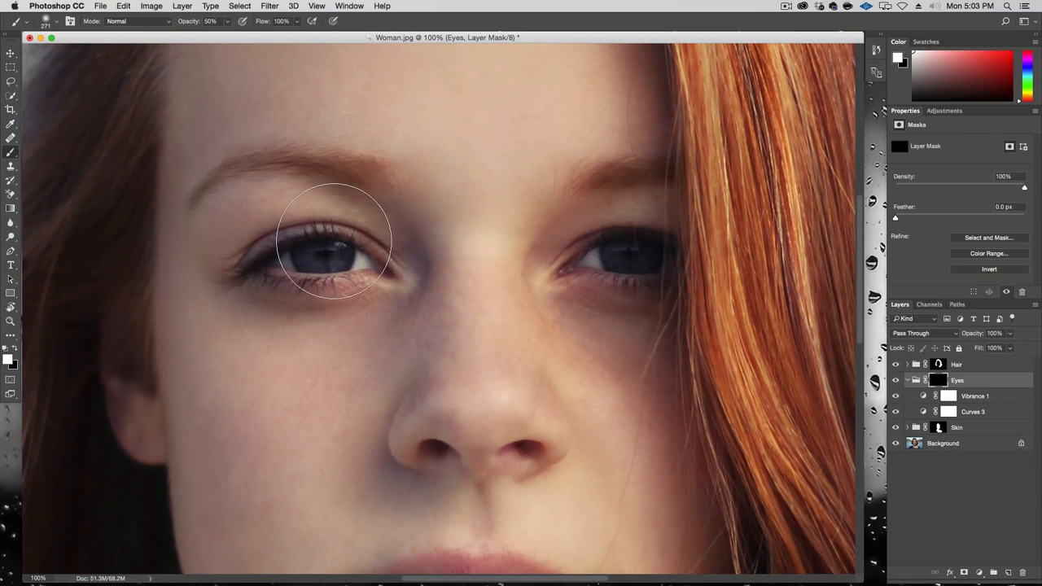
pyautogui.press('2')
pyautogui.press('0')
pyautogui.moveTo(350, 269)
pyautogui.mouseDown()
pyautogui.moveTo(282, 260)
pyautogui.moveTo(341, 259)
pyautogui.moveTo(333, 245)
pyautogui.moveTo(301, 252)
pyautogui.moveTo(345, 250)
pyautogui.moveTo(364, 264)
pyautogui.moveTo(341, 272)
pyautogui.mouseUp()
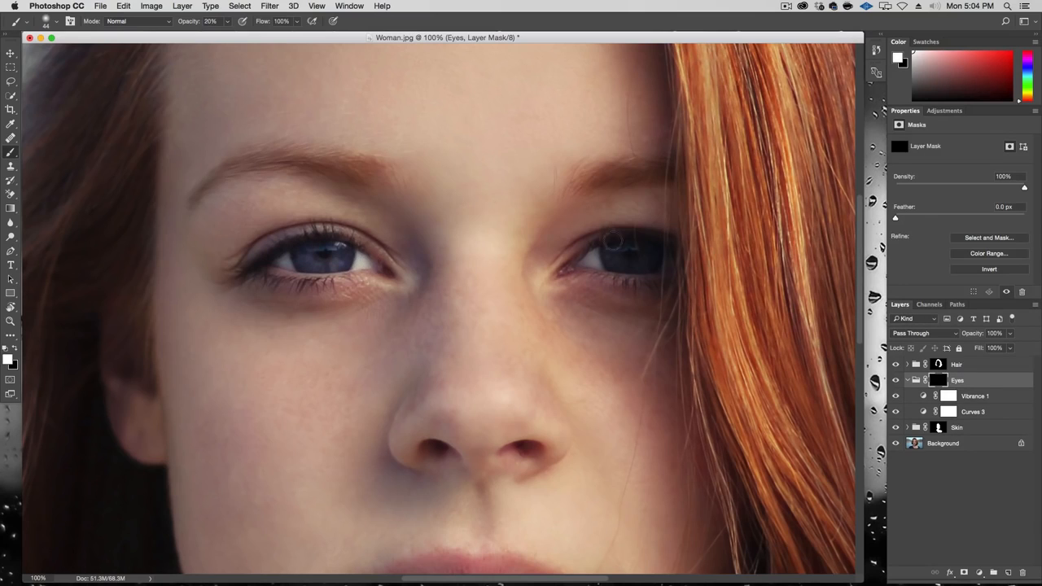
pyautogui.moveTo(585, 260)
pyautogui.mouseDown()
pyautogui.moveTo(667, 263)
pyautogui.moveTo(633, 247)
pyautogui.moveTo(603, 254)
pyautogui.mouseUp()
pyautogui.moveTo(342, 258); pyautogui.dragTo(302, 260)
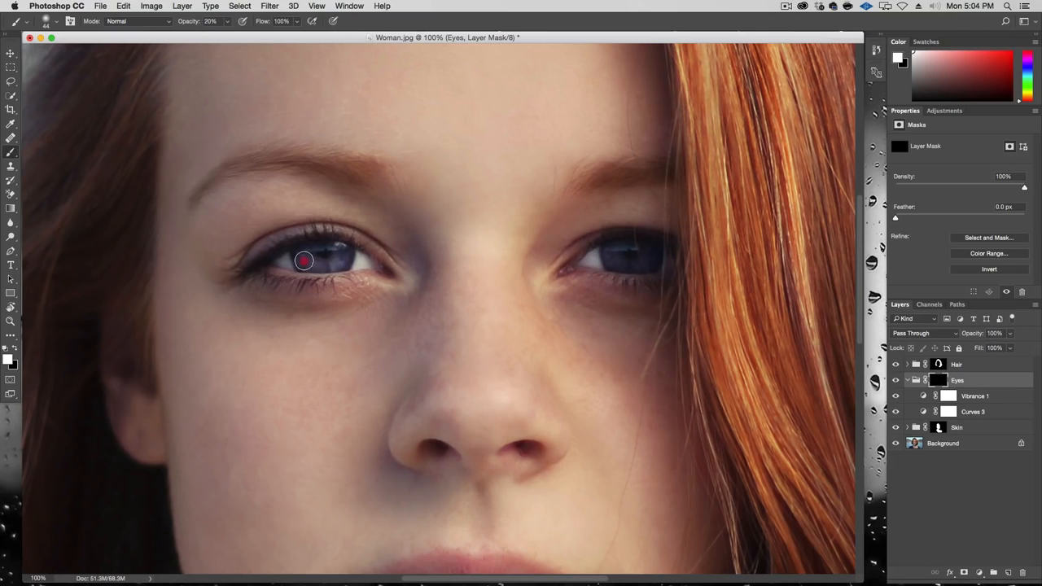
pyautogui.moveTo(612, 255); pyautogui.dragTo(652, 251)
pyautogui.moveTo(338, 249)
pyautogui.mouseDown()
pyautogui.moveTo(325, 250)
pyautogui.moveTo(337, 252)
pyautogui.mouseUp()
pyautogui.moveTo(648, 259); pyautogui.dragTo(653, 250)
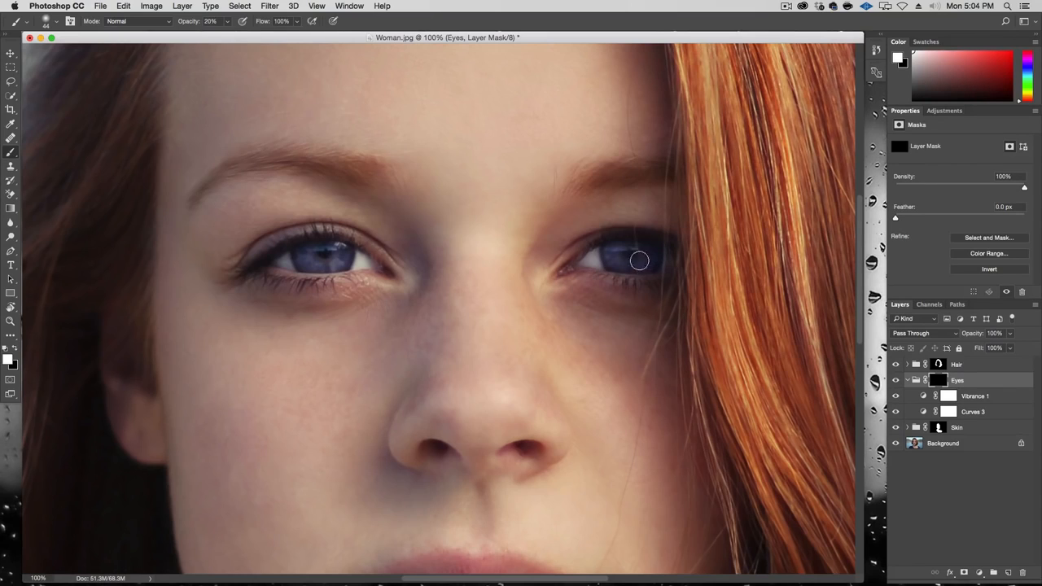
pyautogui.moveTo(338, 264)
pyautogui.mouseDown()
pyautogui.moveTo(305, 242)
pyautogui.moveTo(336, 260)
pyautogui.mouseUp()
pyautogui.moveTo(614, 249); pyautogui.dragTo(644, 249)
pyautogui.moveTo(342, 253); pyautogui.dragTo(326, 265)
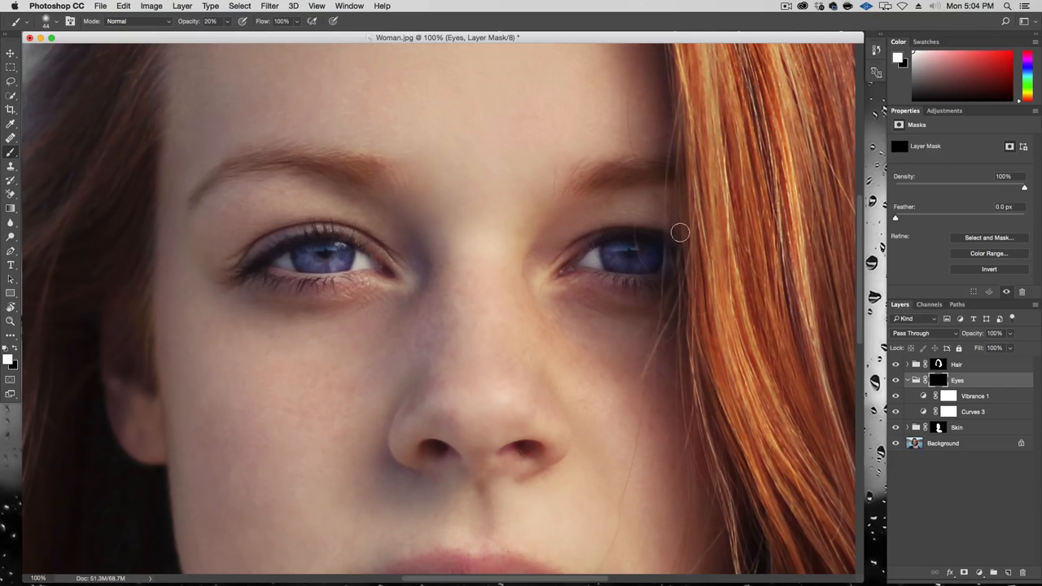
pyautogui.moveTo(668, 263); pyautogui.dragTo(653, 256)
pyautogui.moveTo(347, 254)
pyautogui.mouseDown()
pyautogui.moveTo(329, 264)
pyautogui.moveTo(296, 242)
pyautogui.moveTo(306, 264)
pyautogui.mouseUp()
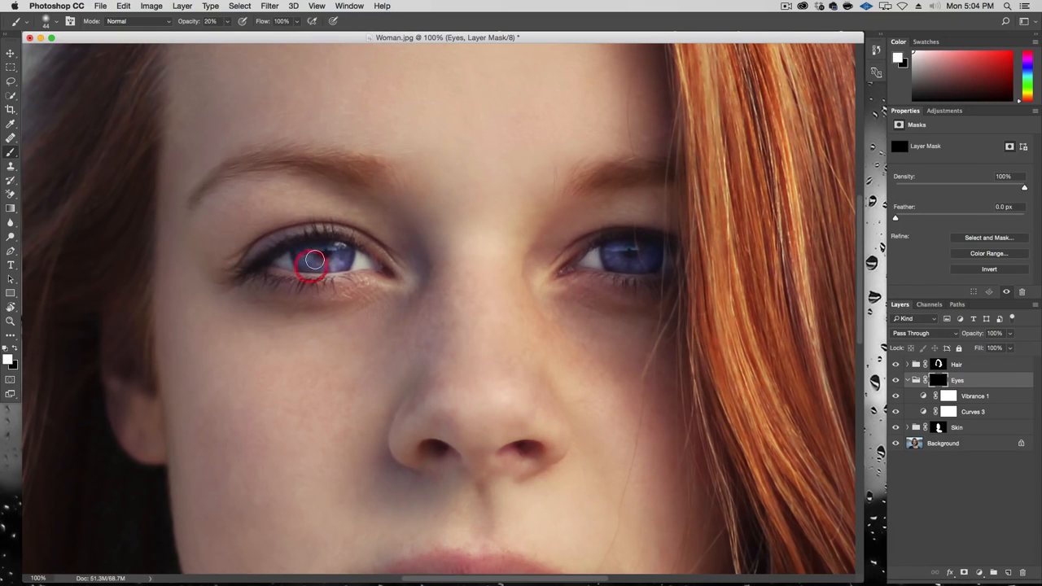
# Toggle the Eyes group off and on to compare the eye enhancement on the whole face
pyautogui.press('alt+super+minus')
pyautogui.press('alt+super+minus')
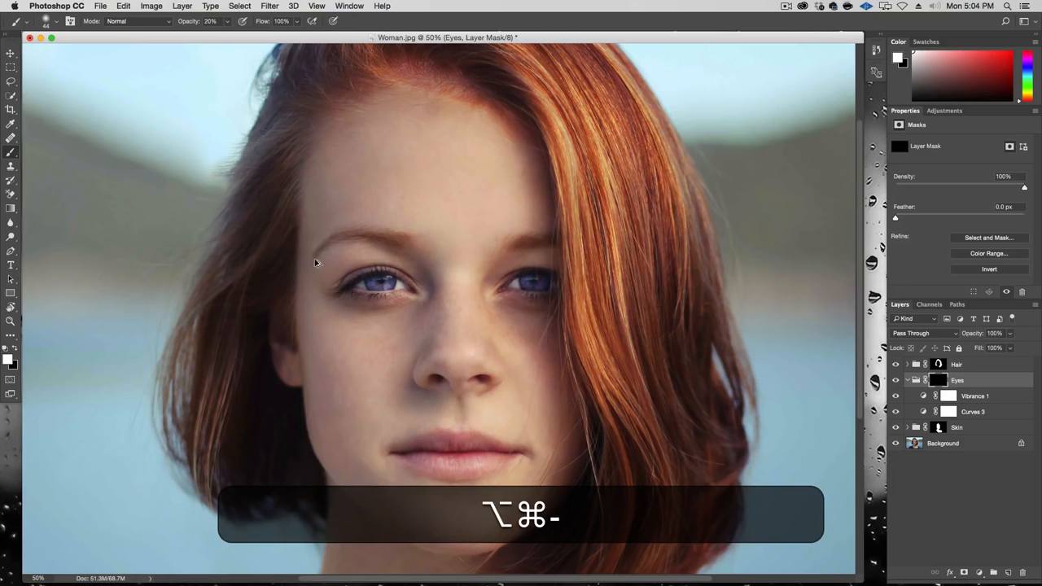
pyautogui.press('alt+super+minus')
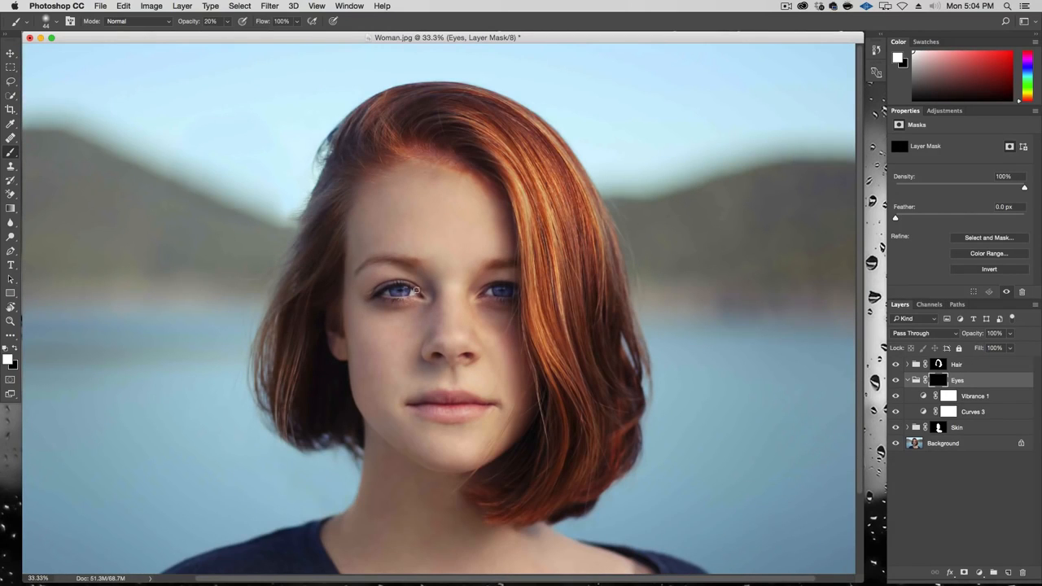
pyautogui.click(898, 381)
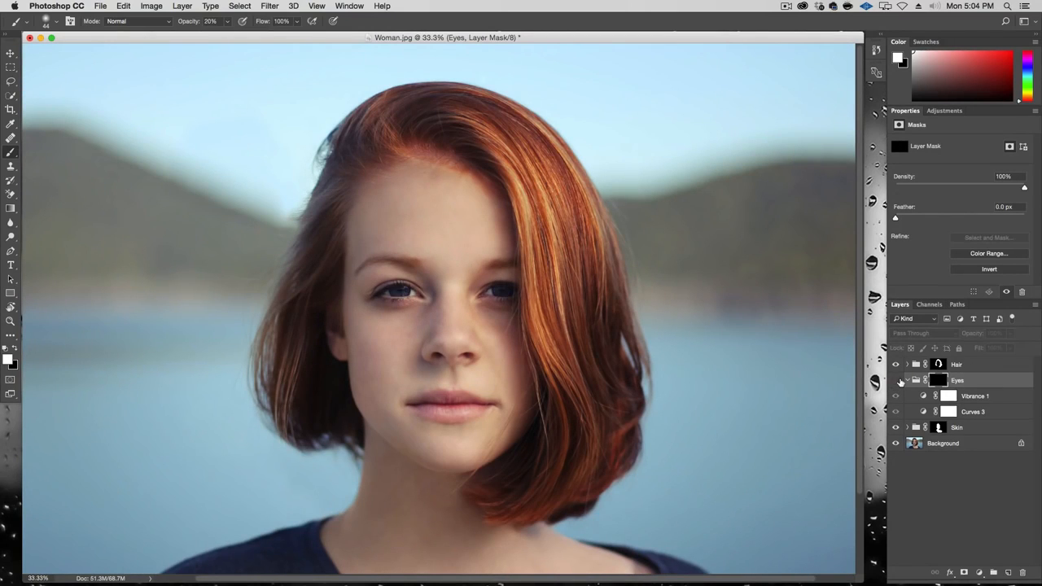
pyautogui.click(898, 381)
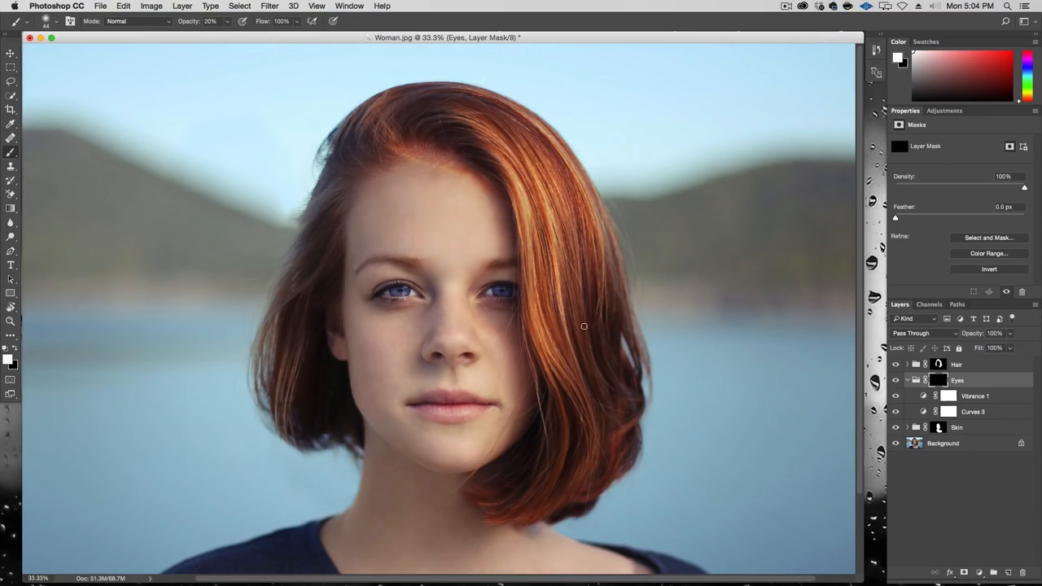
# Paint black on the Eyes group's mask around the eye with a 148 px brush at 20% opacity to reduce the effect
pyautogui.press('x')
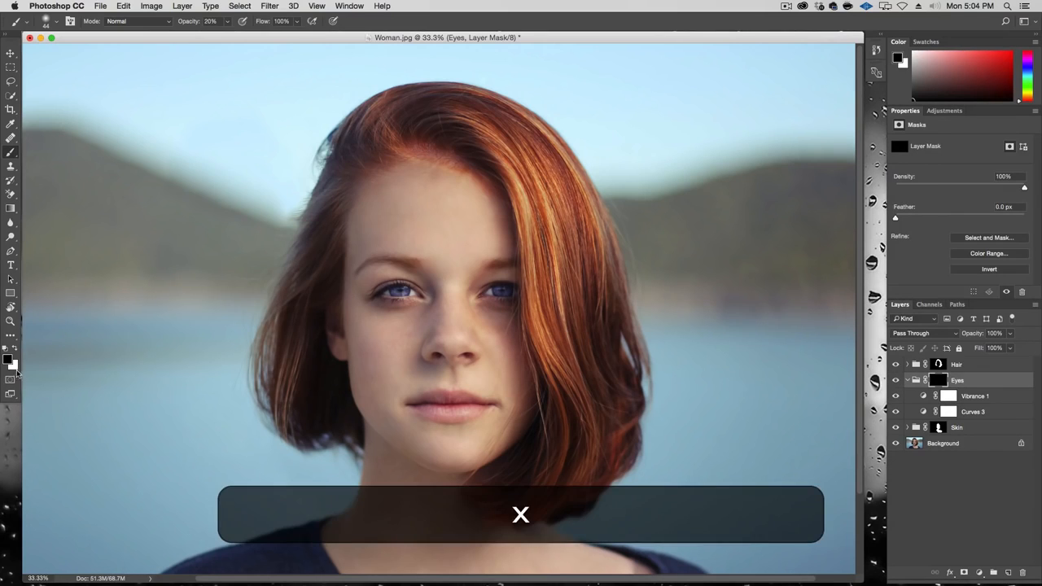
pyautogui.moveTo(413, 309)
pyautogui.mouseDown()
pyautogui.moveTo(429, 309)
pyautogui.moveTo(378, 294)
pyautogui.mouseUp()
pyautogui.click(418, 294)
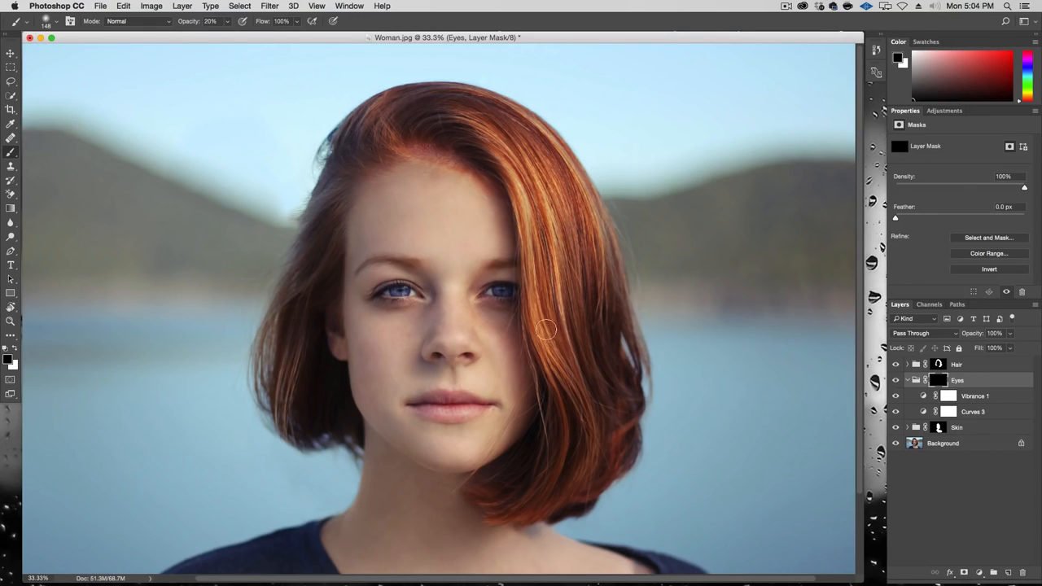
# Compare the image with and without the Eyes group and lower the group's opacity to 78%
pyautogui.click(896, 381)
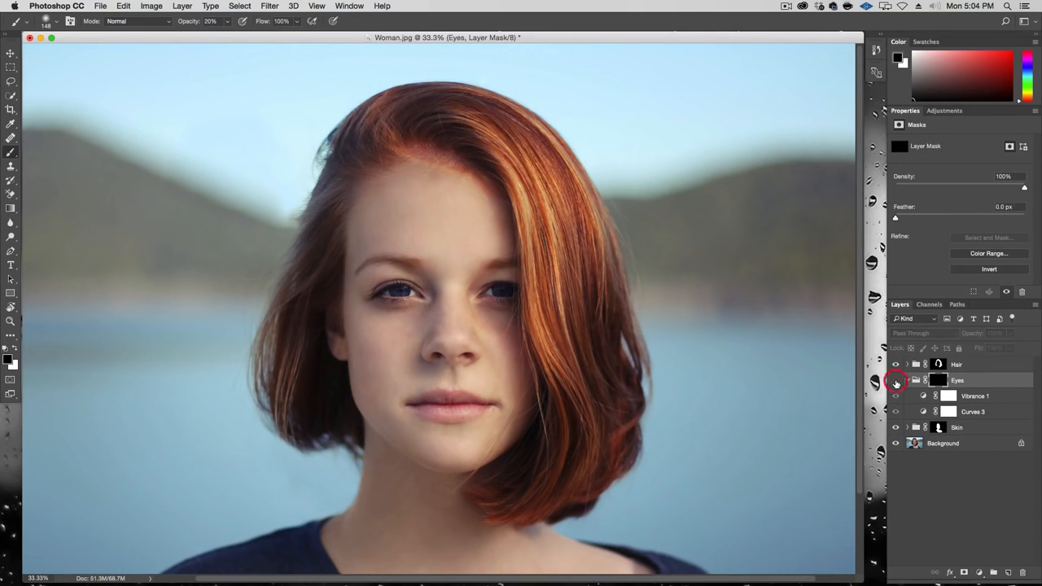
pyautogui.click(896, 381)
pyautogui.click(896, 381)
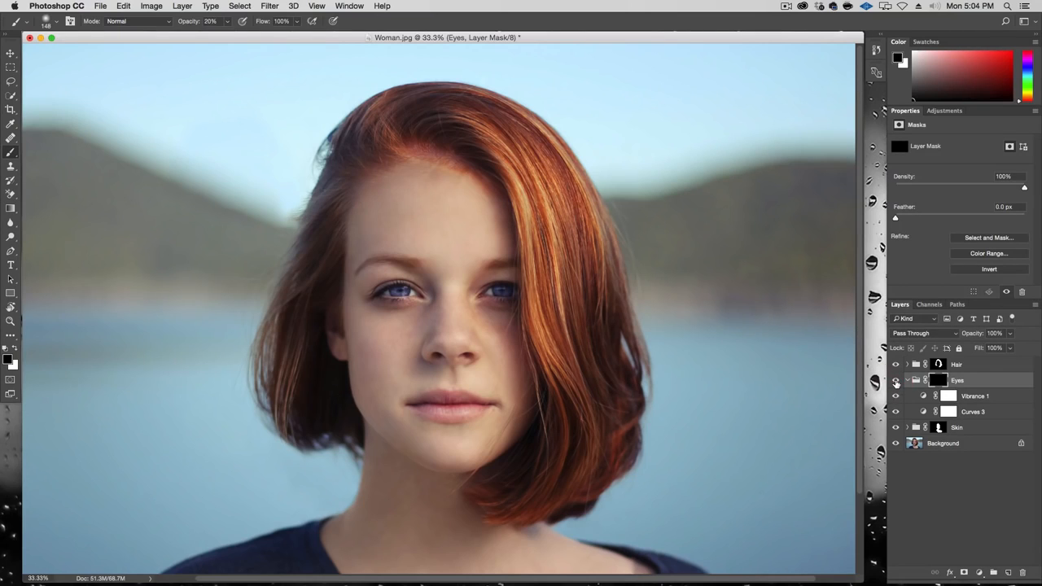
pyautogui.click(1010, 334)
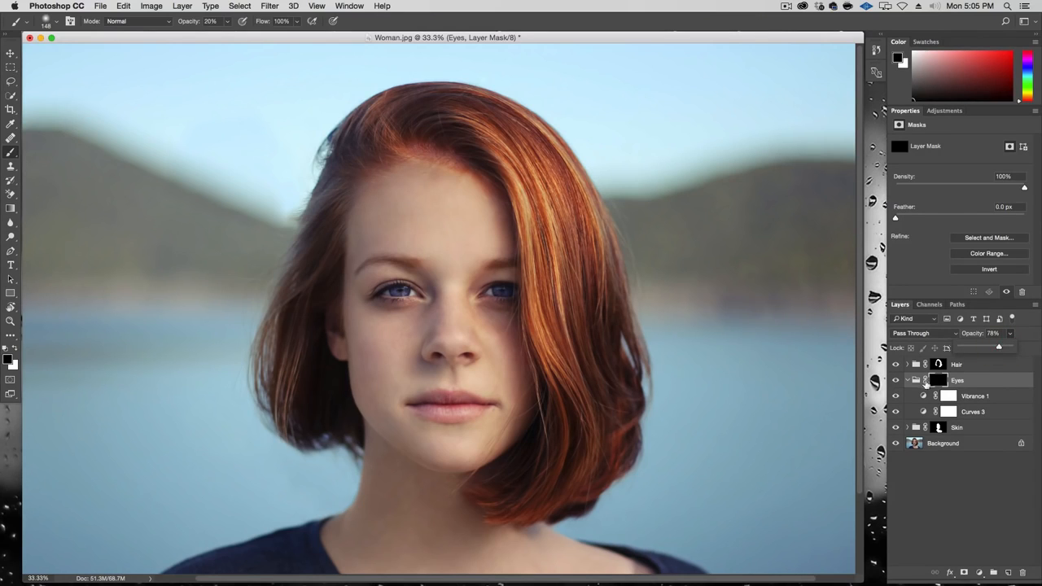
pyautogui.click(896, 381)
pyautogui.click(896, 381)
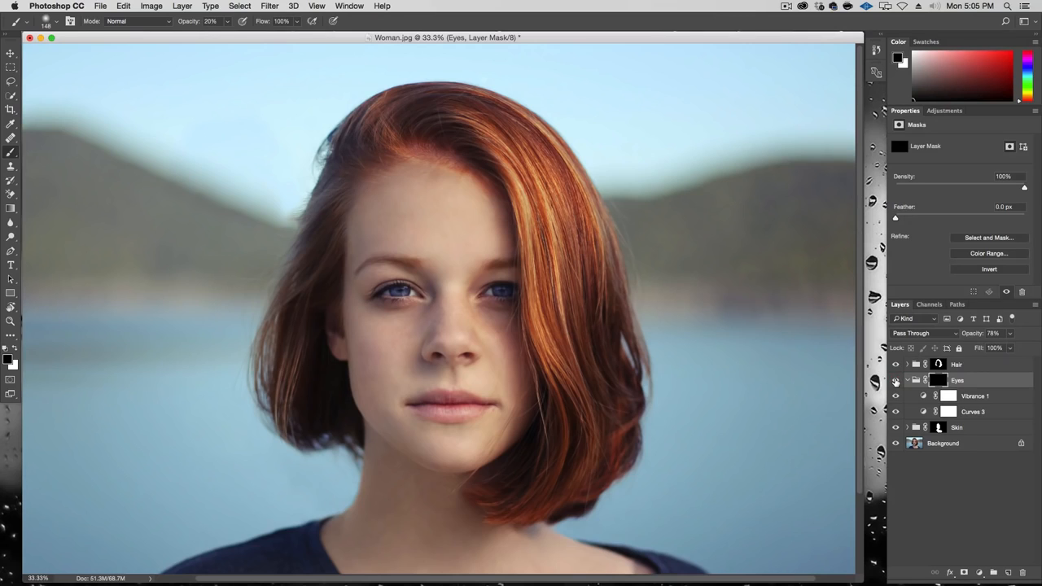
# Collapse the Eyes group and create a new layer group above it
pyautogui.press('alt+super+minus')
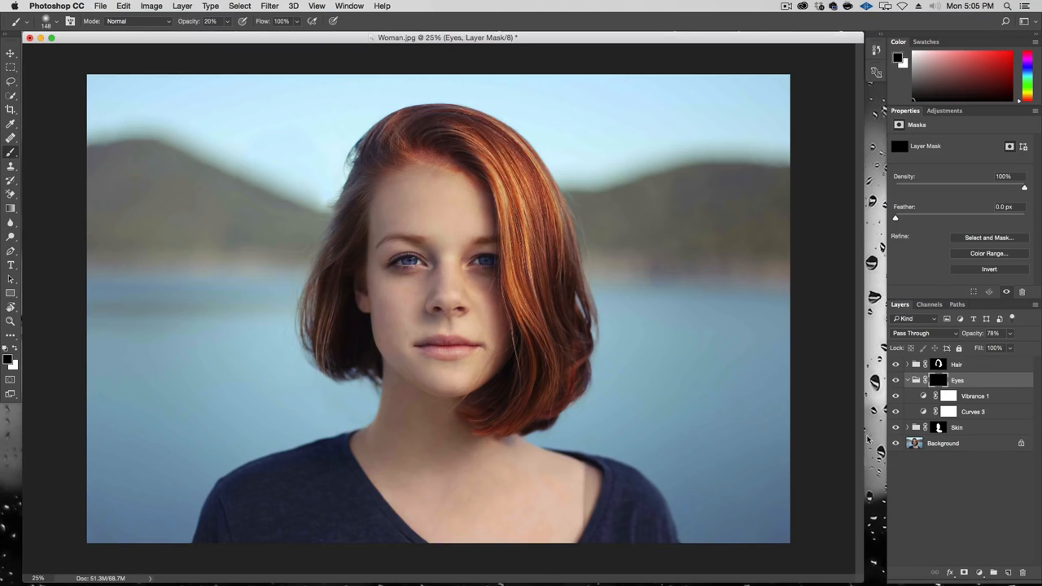
pyautogui.click(908, 381)
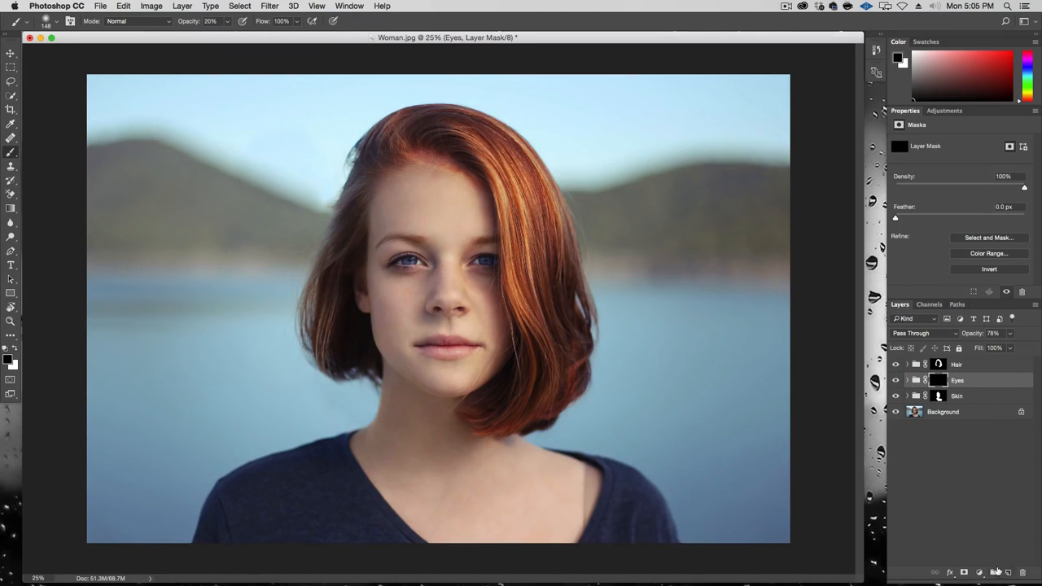
pyautogui.click(994, 572)
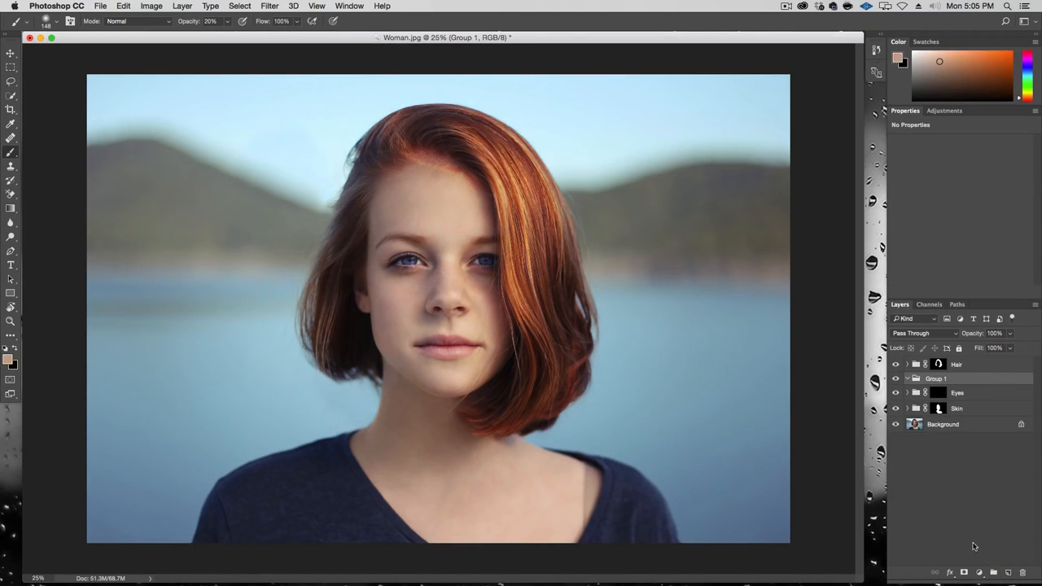
# Enter Quick Mask mode and set the brush to 100% opacity, 45 px size and 85% hardness
pyautogui.press('alt+super+plus')
pyautogui.press('alt+super+plus')
pyautogui.press('alt+super+plus')
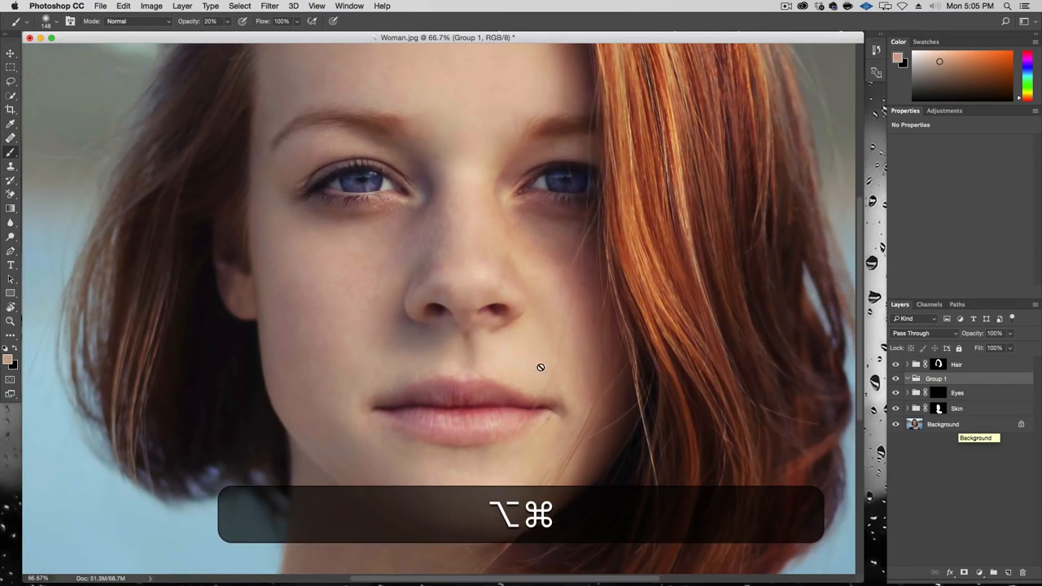
pyautogui.press('q')
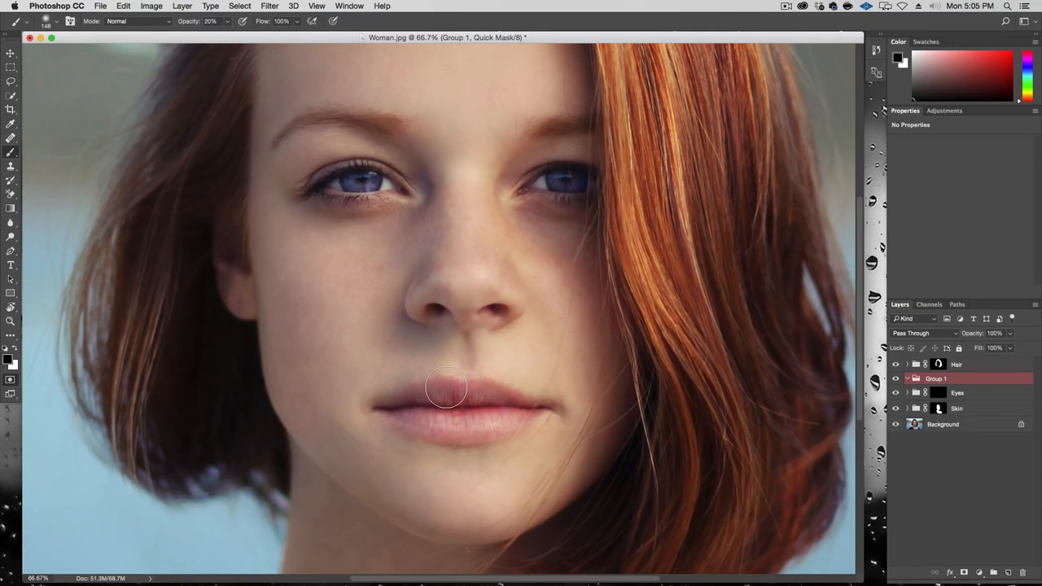
pyautogui.press('0')
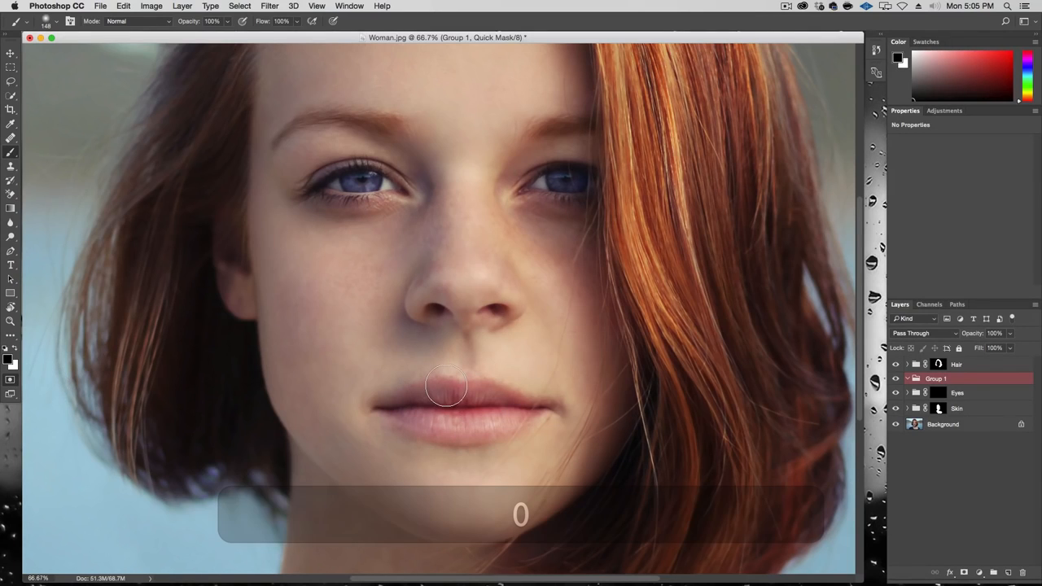
pyautogui.rightClick(446, 388)
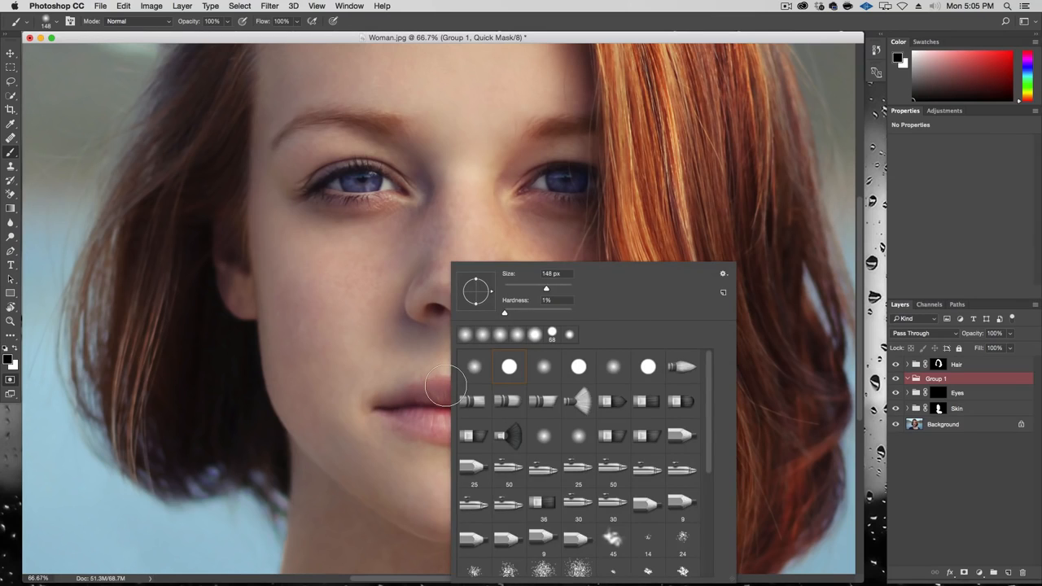
pyautogui.press('Tab')
pyautogui.write('45')
pyautogui.press('Tab')
pyautogui.write('85')
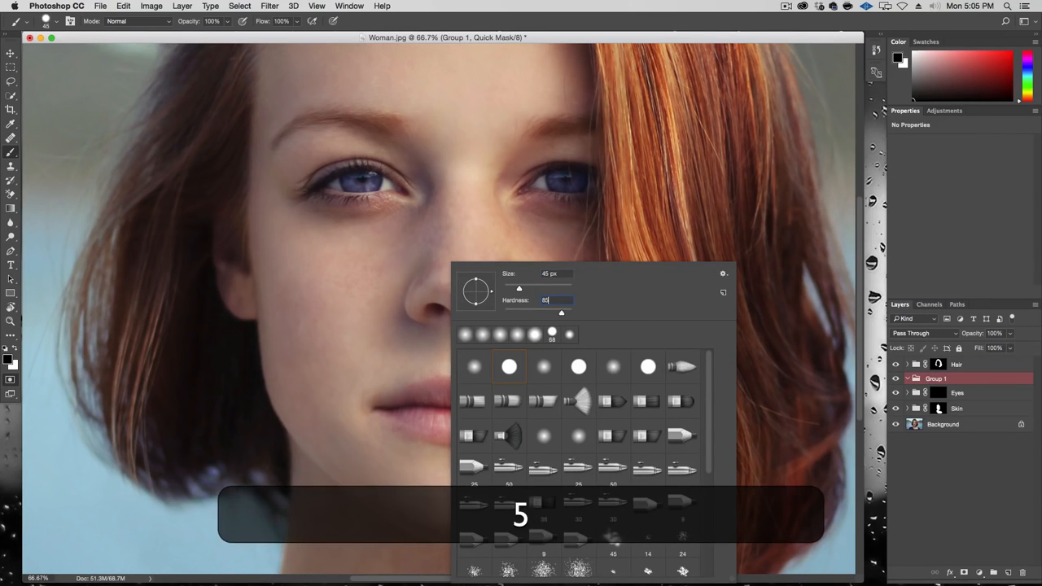
pyautogui.press('Return')
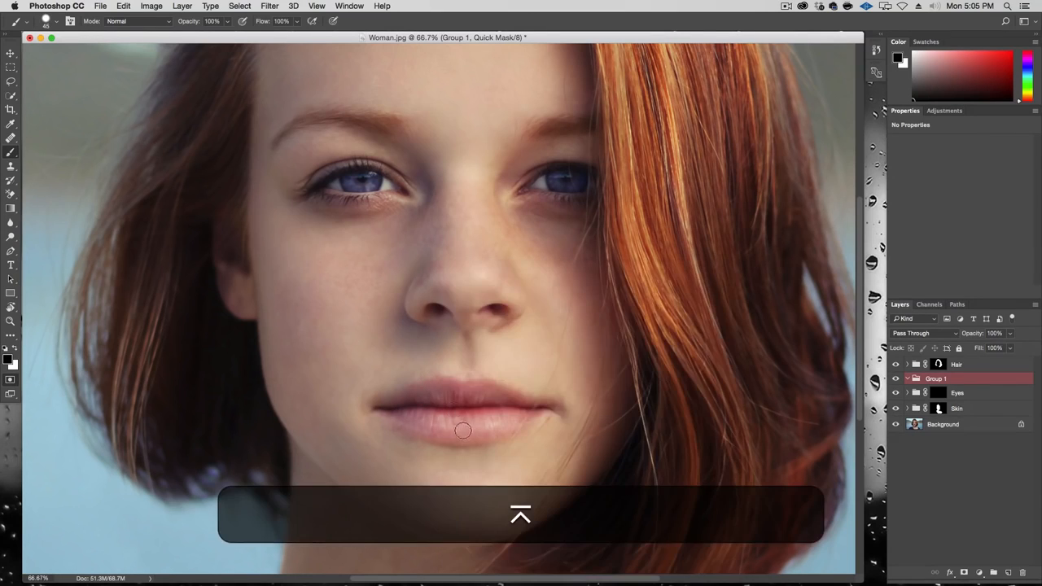
# Try a black quick mask stroke along the upper lip with the 45 px brush, and undo it
pyautogui.press('alt+super+plus')
pyautogui.press('alt+super+plus')
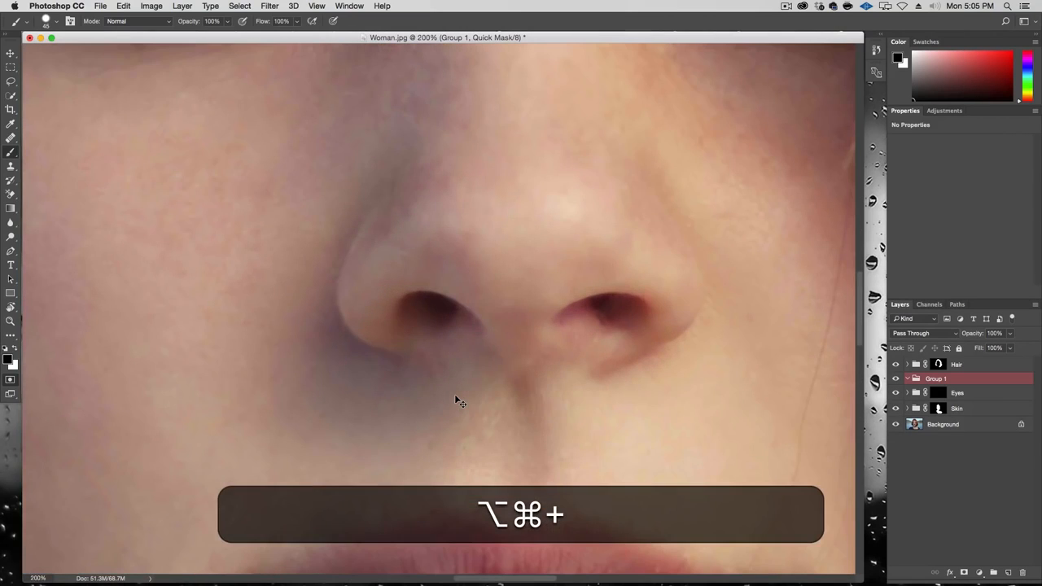
pyautogui.press('alt+super+plus')
pyautogui.moveTo(410, 408); pyautogui.dragTo(621, 198)
pyautogui.moveTo(547, 356); pyautogui.dragTo(508, 186)
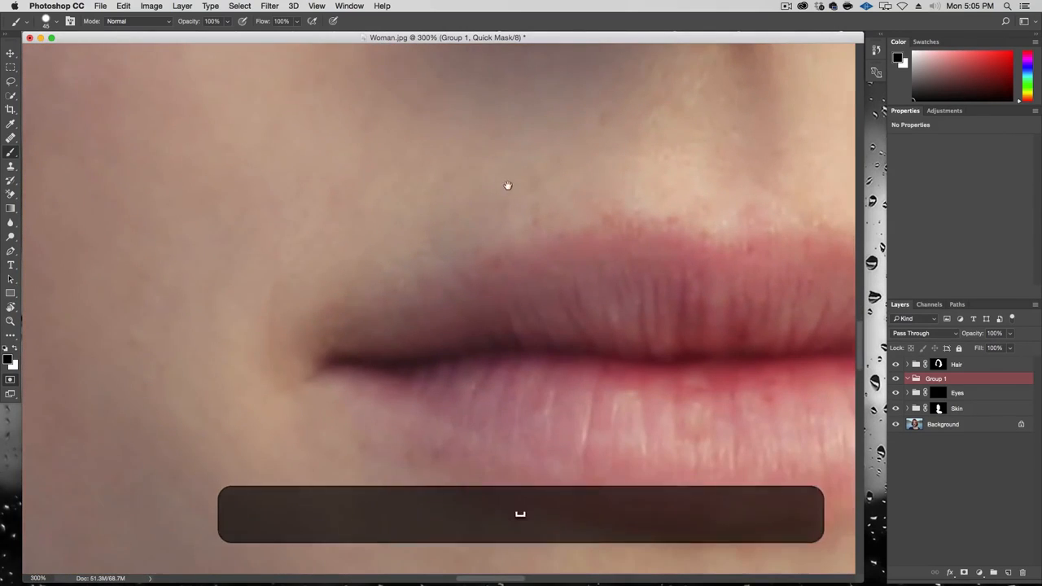
pyautogui.moveTo(456, 346); pyautogui.dragTo(313, 313)
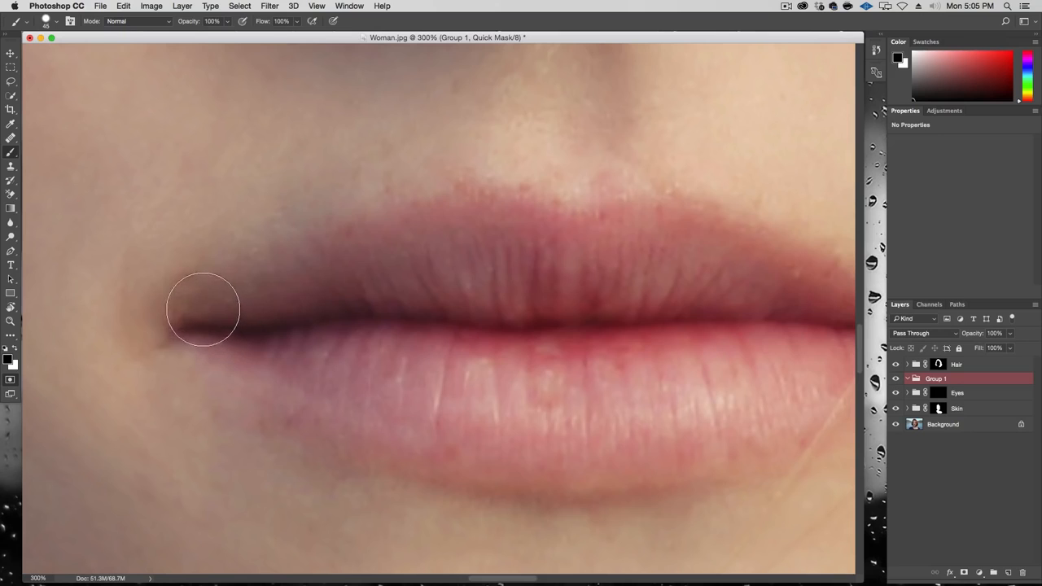
pyautogui.moveTo(202, 309)
pyautogui.mouseDown()
pyautogui.moveTo(271, 303)
pyautogui.moveTo(330, 281)
pyautogui.moveTo(431, 273)
pyautogui.moveTo(525, 333)
pyautogui.moveTo(451, 309)
pyautogui.moveTo(624, 310)
pyautogui.mouseUp()
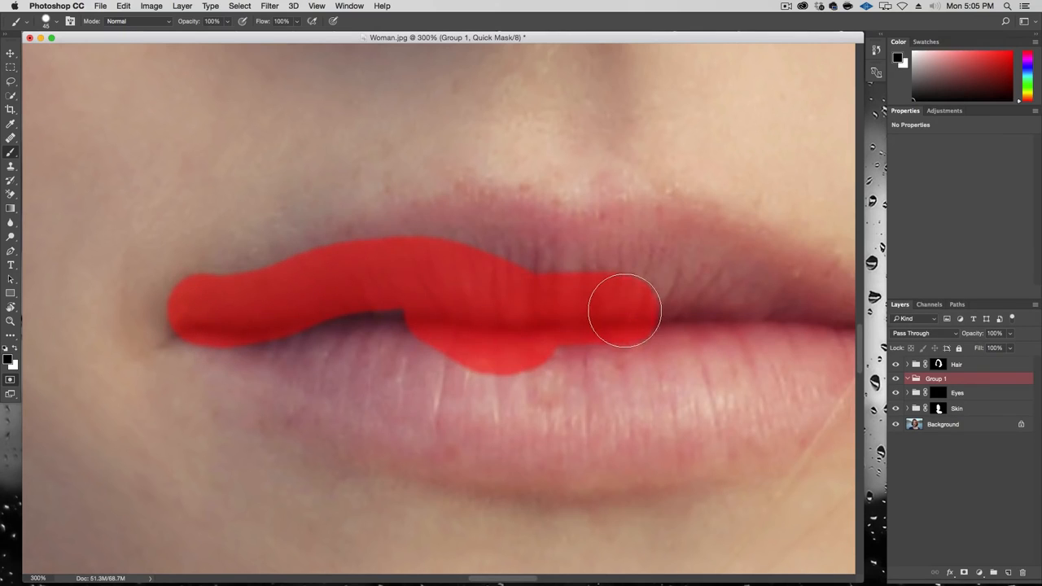
pyautogui.press('super+z')
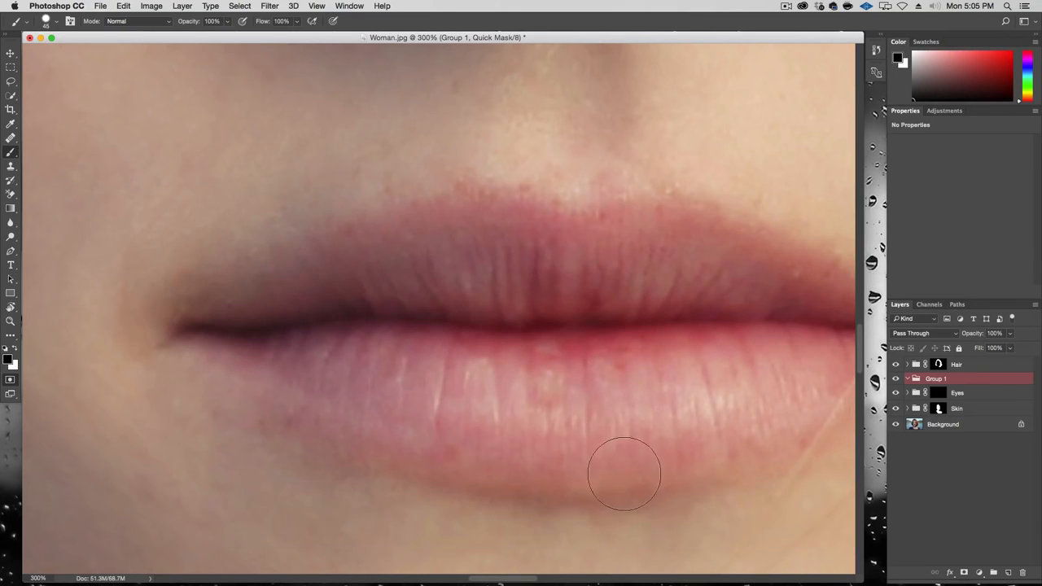
# Lower the brush hardness to give the quick mask strokes a softer edge
pyautogui.rightClick(572, 407)
pyautogui.press('Tab')
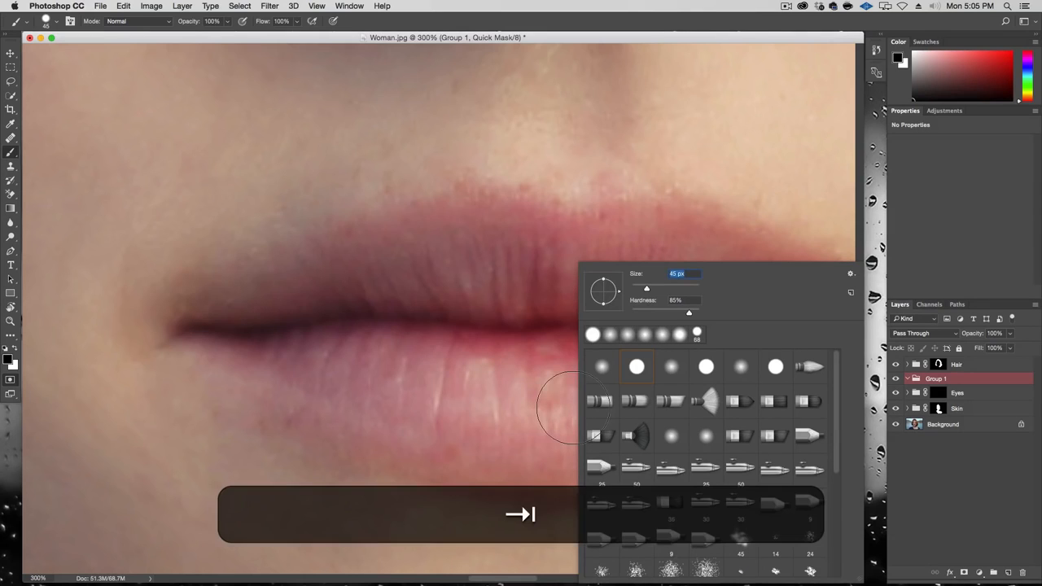
pyautogui.press('Return')
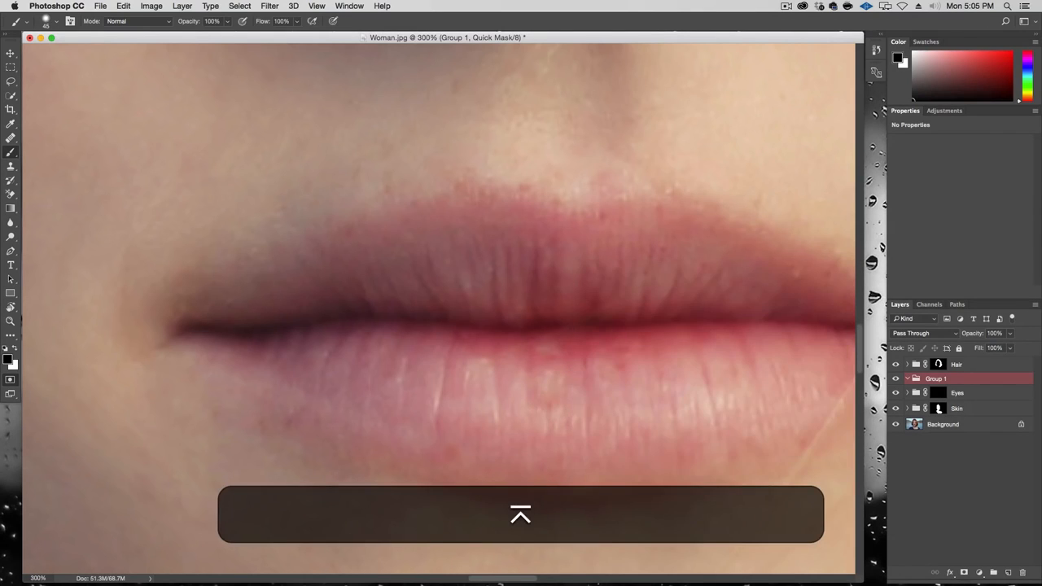
# Cover both lips completely with the quick mask, painting in black with the softened 45 px brush
pyautogui.moveTo(536, 438); pyautogui.dragTo(453, 384)
pyautogui.press('super+z')
pyautogui.moveTo(593, 361); pyautogui.dragTo(529, 326)
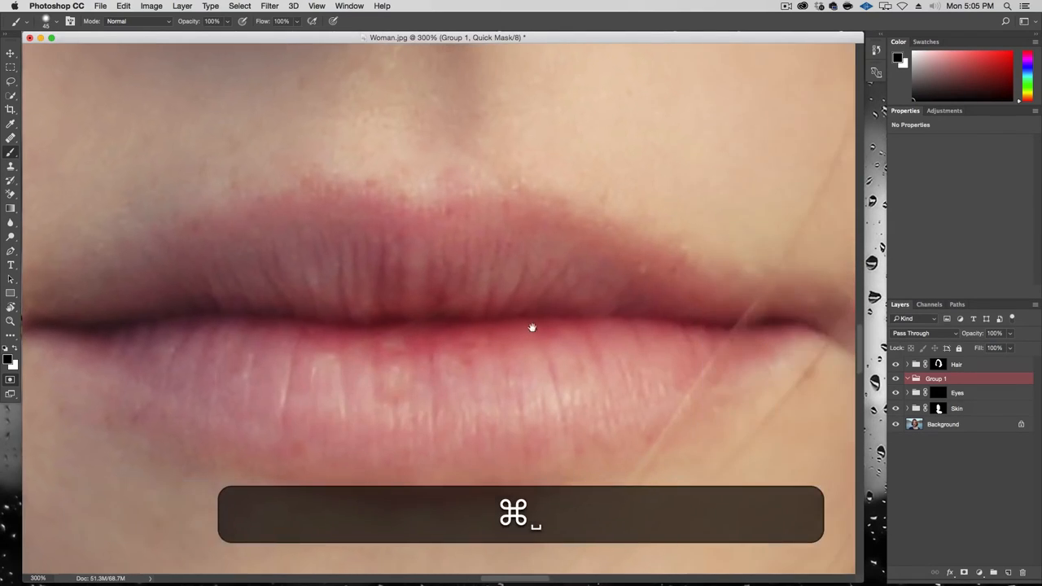
pyautogui.press('alt+super+minus')
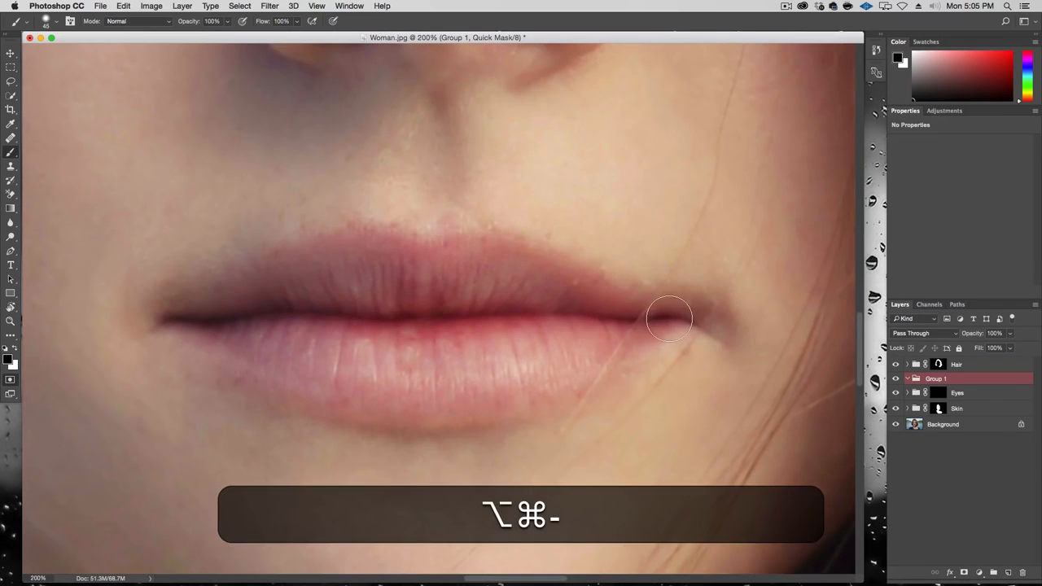
pyautogui.moveTo(667, 313)
pyautogui.mouseDown()
pyautogui.moveTo(626, 312)
pyautogui.moveTo(488, 254)
pyautogui.moveTo(432, 268)
pyautogui.moveTo(346, 246)
pyautogui.moveTo(170, 334)
pyautogui.moveTo(368, 383)
pyautogui.moveTo(564, 364)
pyautogui.moveTo(651, 324)
pyautogui.moveTo(577, 376)
pyautogui.moveTo(427, 405)
pyautogui.moveTo(347, 400)
pyautogui.moveTo(255, 365)
pyautogui.moveTo(205, 333)
pyautogui.moveTo(226, 322)
pyautogui.moveTo(378, 351)
pyautogui.moveTo(509, 345)
pyautogui.moveTo(391, 303)
pyautogui.moveTo(272, 314)
pyautogui.moveTo(511, 318)
pyautogui.moveTo(335, 342)
pyautogui.mouseUp()
# Switch to white and trim the quick mask overspill along the lower lip's edge near both mouth corners with straight strokes
pyautogui.press('x')
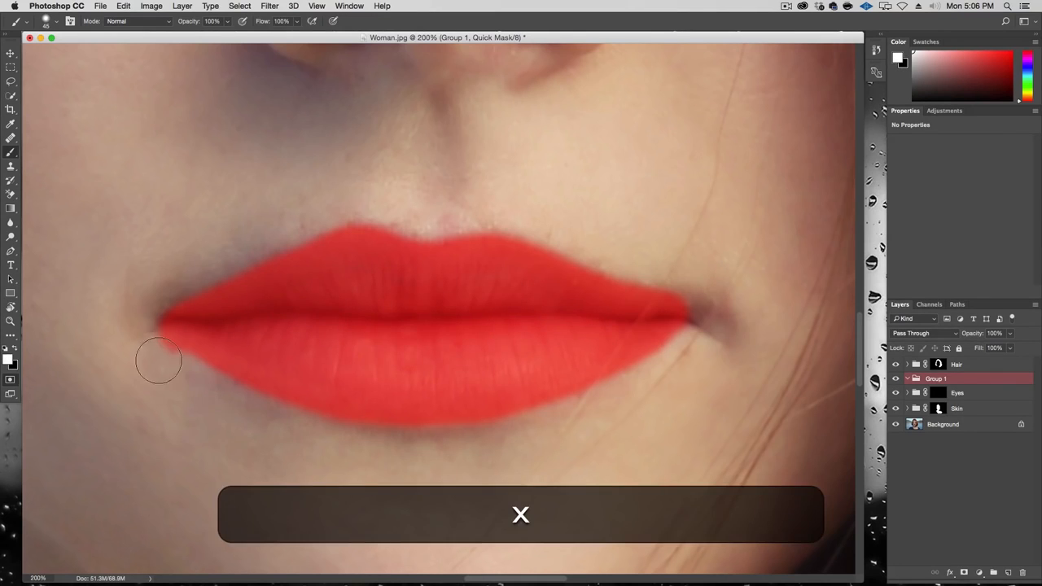
pyautogui.click(255, 425)
pyautogui.keyDown('shift'); pyautogui.click(180, 370); pyautogui.keyUp('shift')
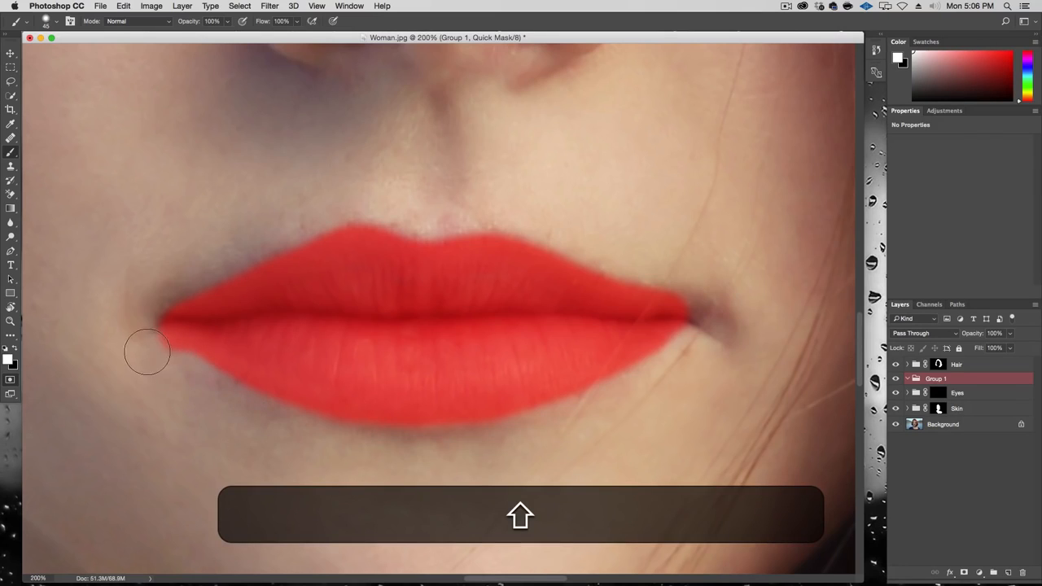
pyautogui.keyDown('shift'); pyautogui.click(141, 349); pyautogui.keyUp('shift')
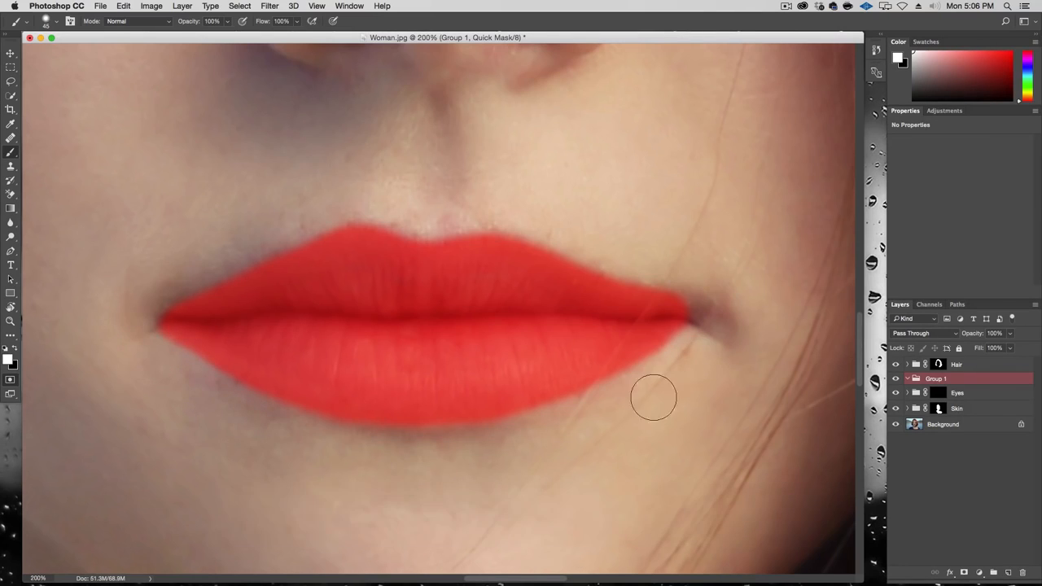
pyautogui.click(642, 377)
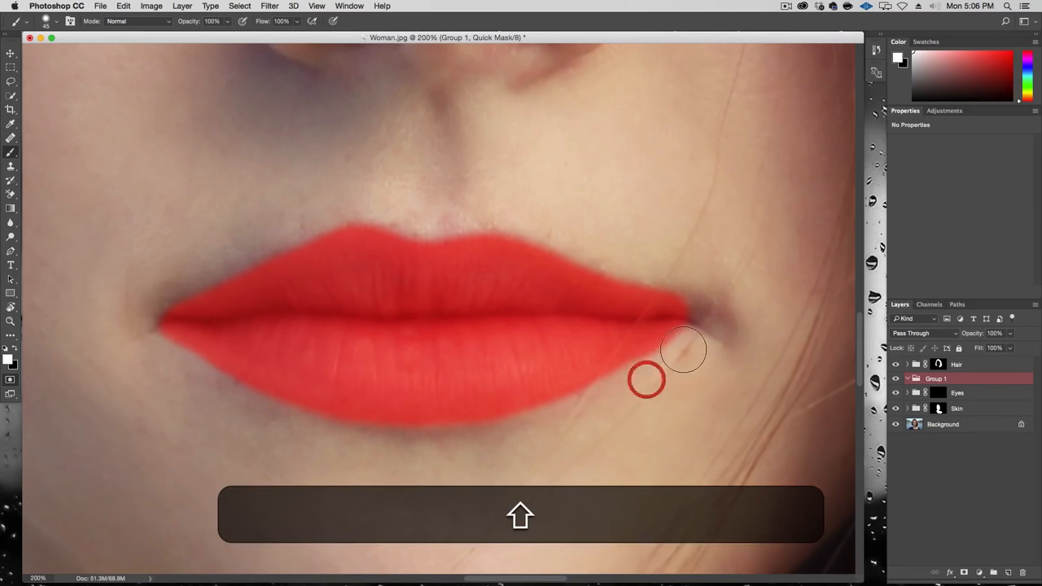
pyautogui.keyDown('shift'); pyautogui.click(701, 338); pyautogui.keyUp('shift')
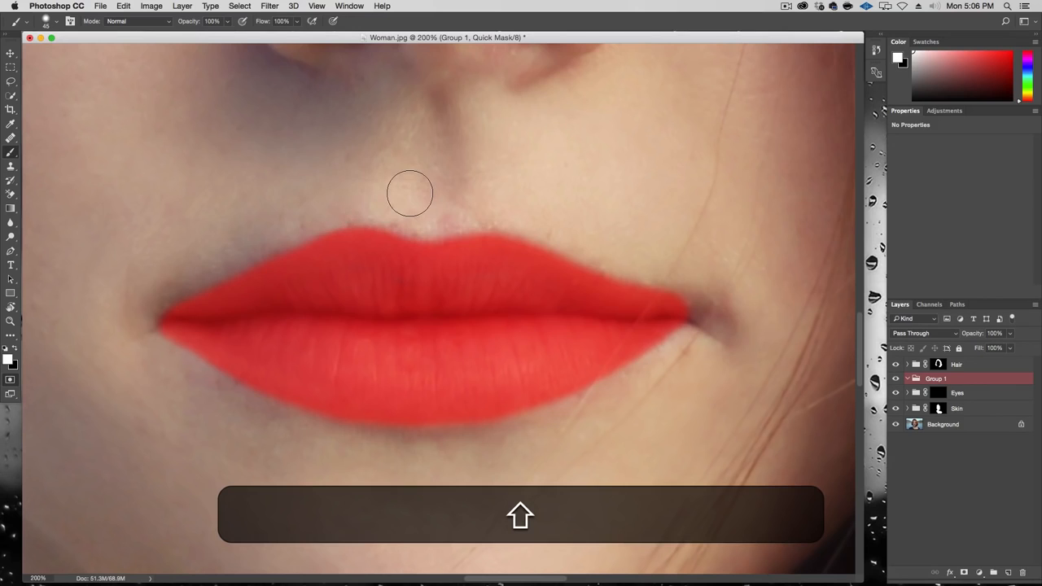
# Exit Quick Mask mode and turn the resulting lip selection into a layer mask on Group 1
pyautogui.press('q')
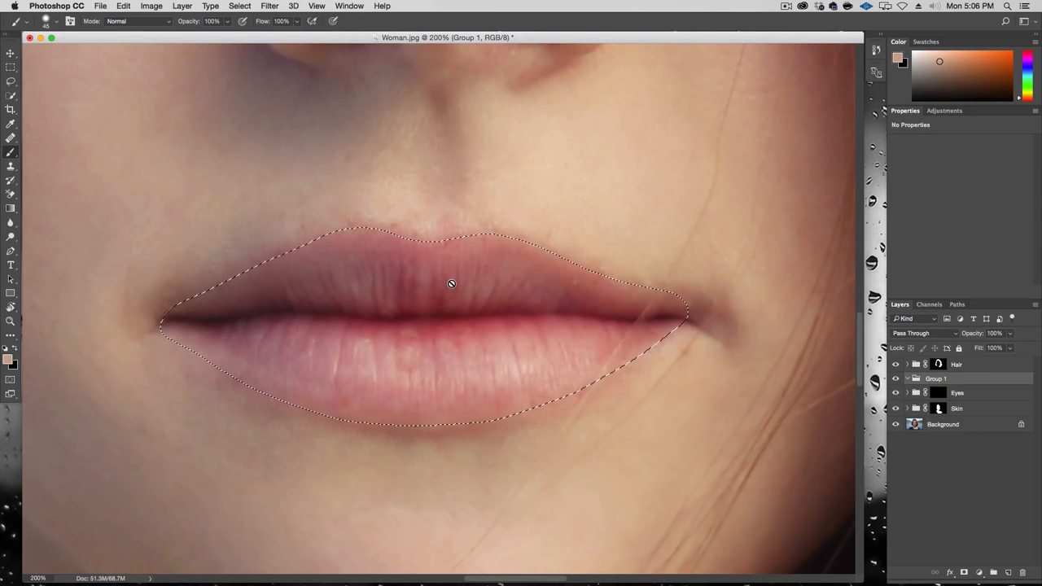
pyautogui.press('alt+super+minus')
pyautogui.press('alt+super+minus')
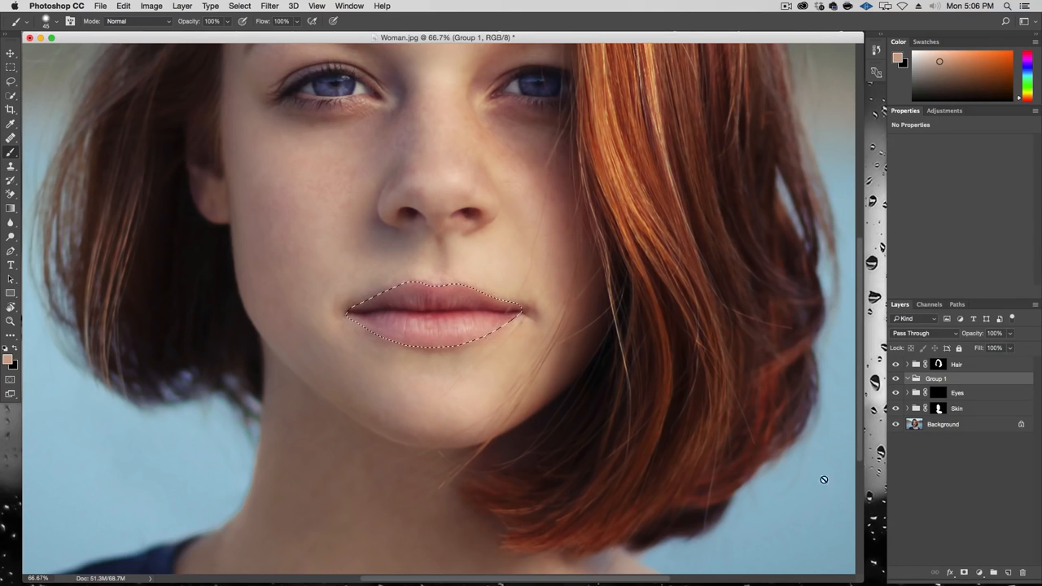
pyautogui.click(963, 572)
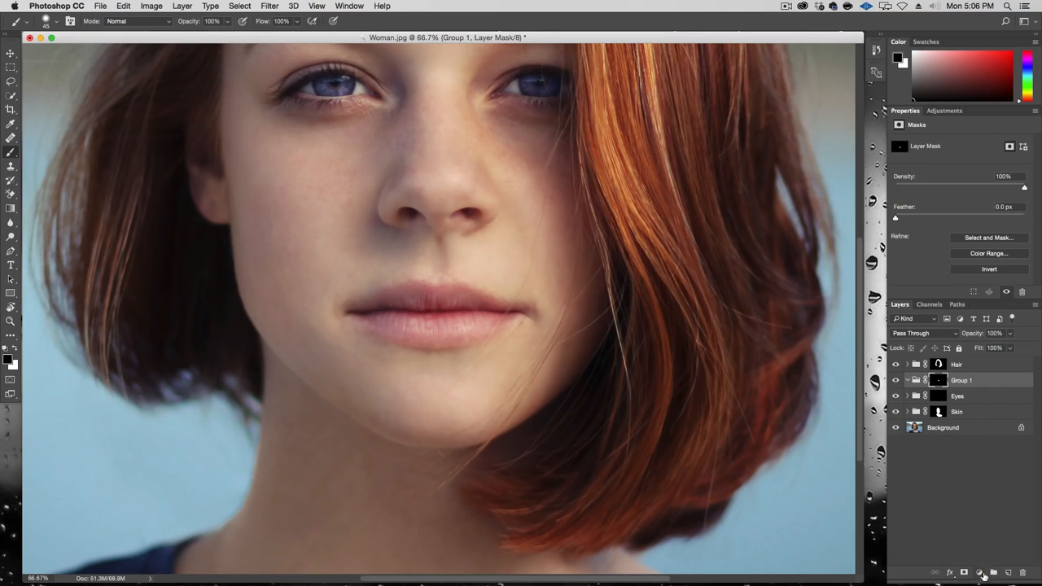
# Add a Curves adjustment inside Group 1 and shape an S-curve with raised highlights and slightly lowered shadows
pyautogui.click(981, 574)
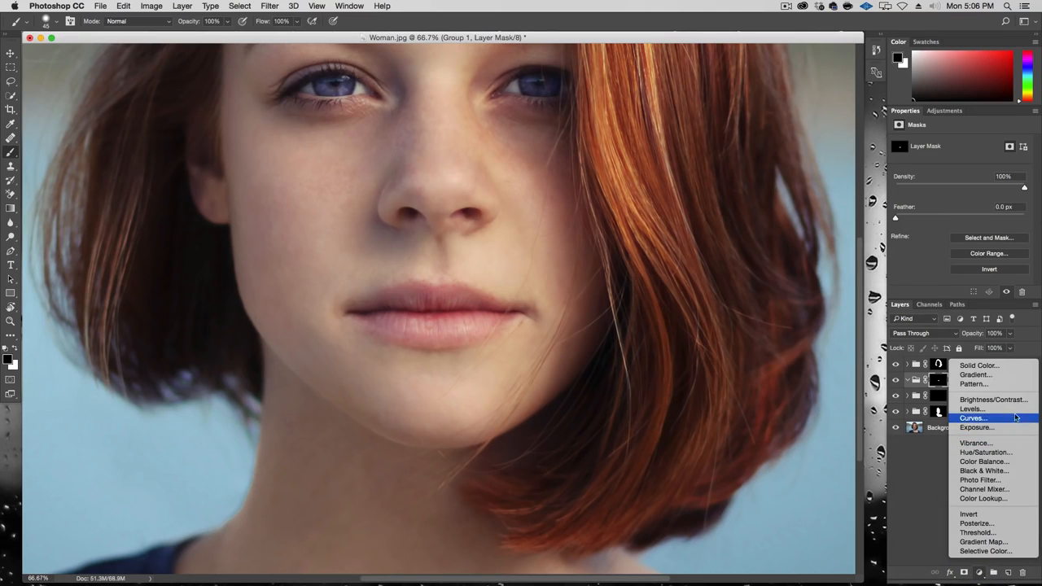
pyautogui.click(1015, 417)
pyautogui.press('alt+super+minus')
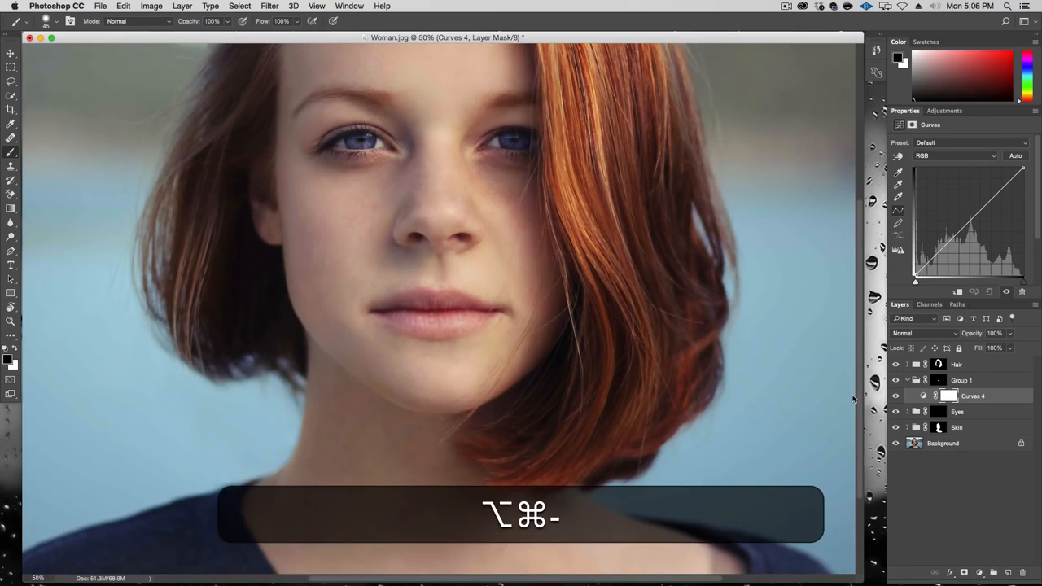
pyautogui.moveTo(980, 208); pyautogui.dragTo(980, 201)
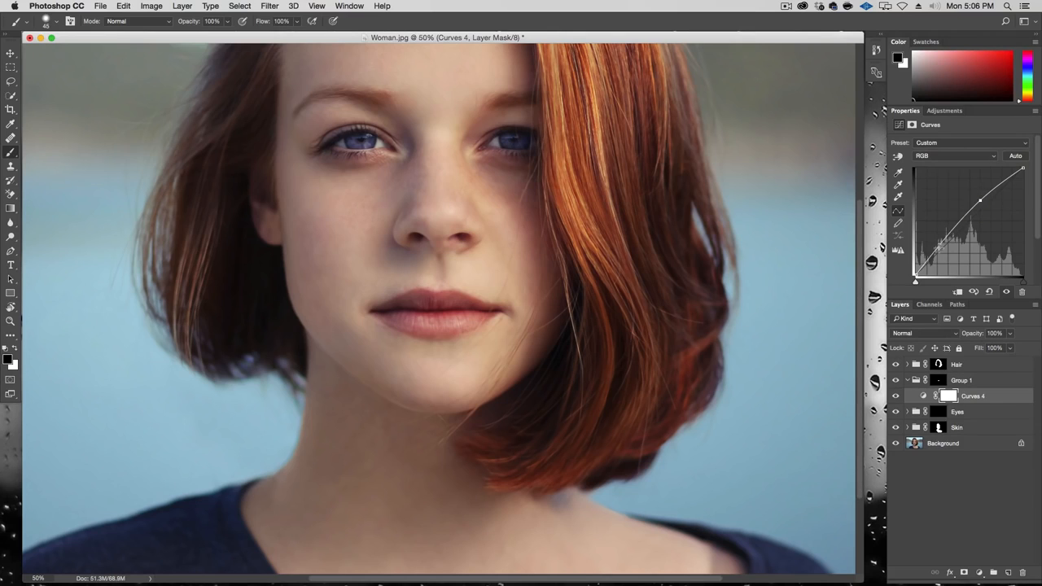
pyautogui.moveTo(940, 244); pyautogui.dragTo(938, 253)
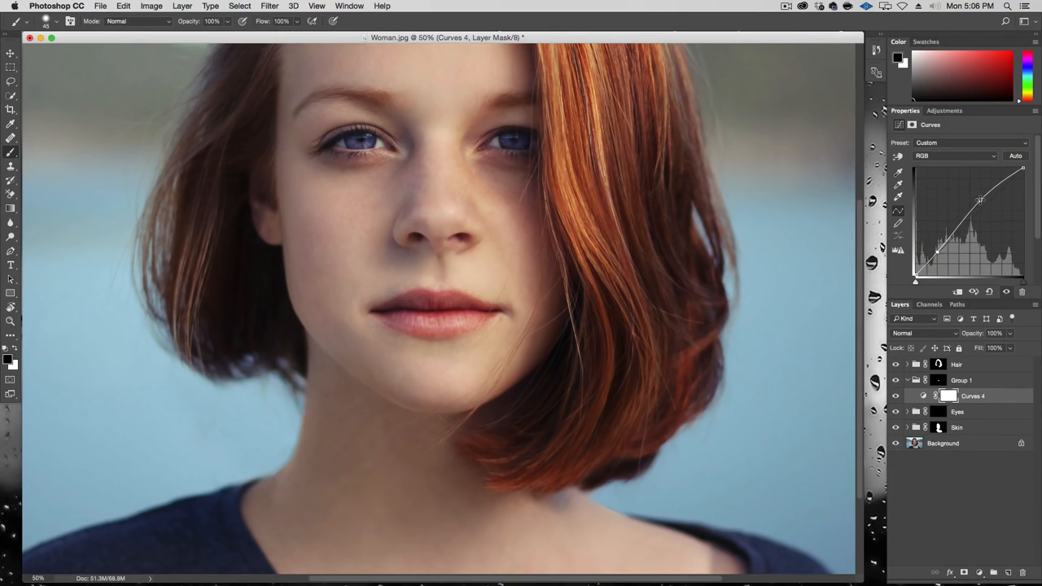
pyautogui.moveTo(981, 200); pyautogui.dragTo(979, 198)
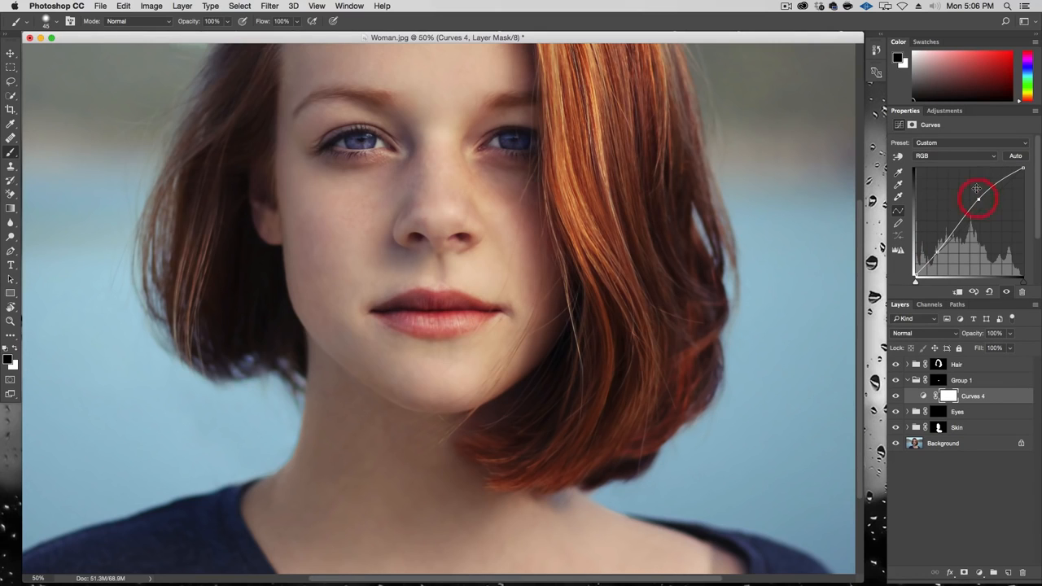
# Rework the two curve points on the lips, testing a stronger contrast and settling on a gentler S-curve
pyautogui.press('alt+super+minus')
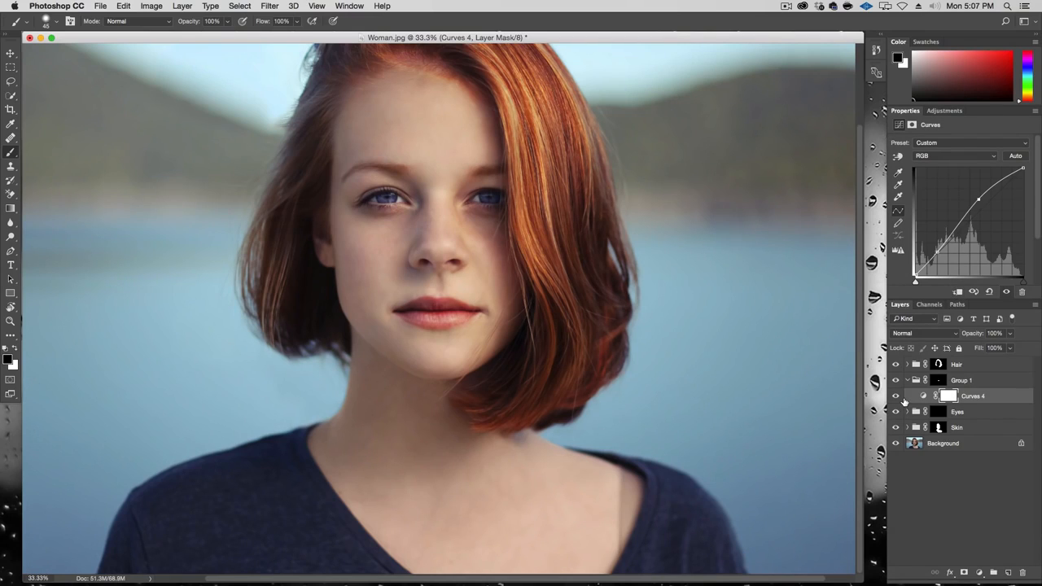
pyautogui.moveTo(938, 252); pyautogui.dragTo(942, 260)
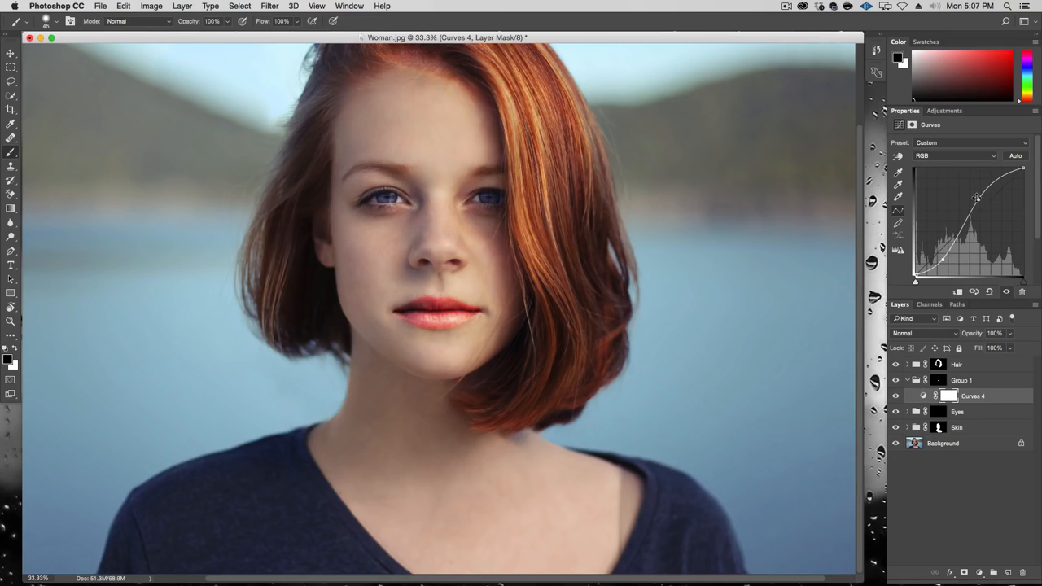
pyautogui.moveTo(976, 198); pyautogui.dragTo(977, 204)
pyautogui.moveTo(942, 259); pyautogui.dragTo(939, 255)
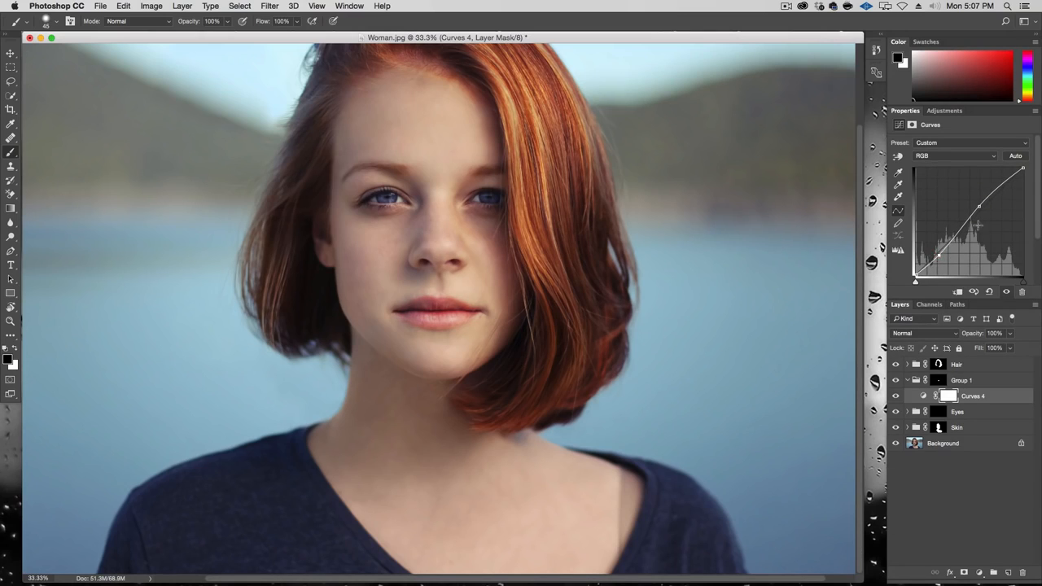
pyautogui.moveTo(977, 205); pyautogui.dragTo(976, 205)
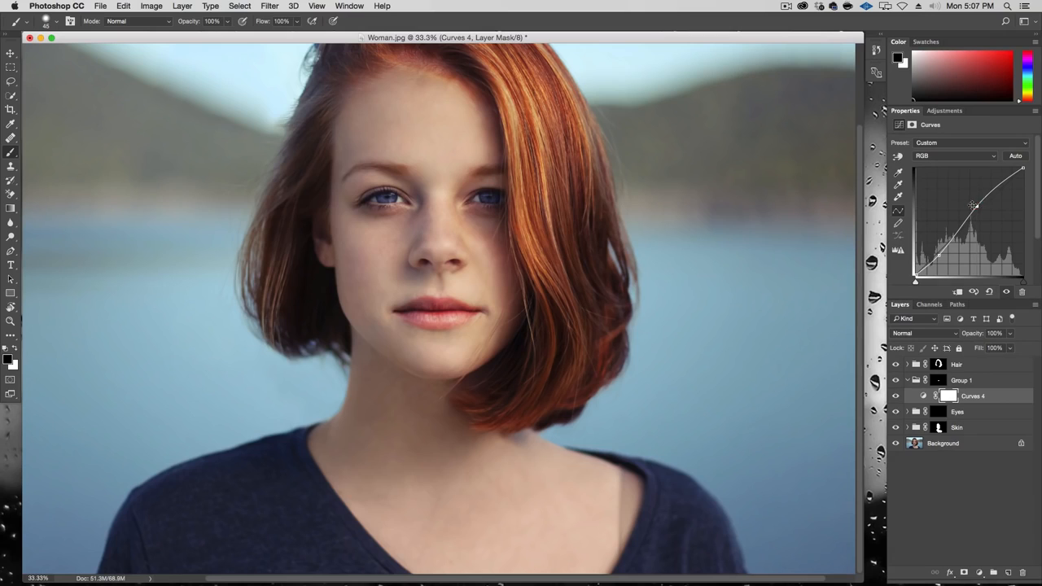
# Add a Hue/Saturation adjustment above the lips' Curves layer and turn on Colorize
pyautogui.click(979, 572)
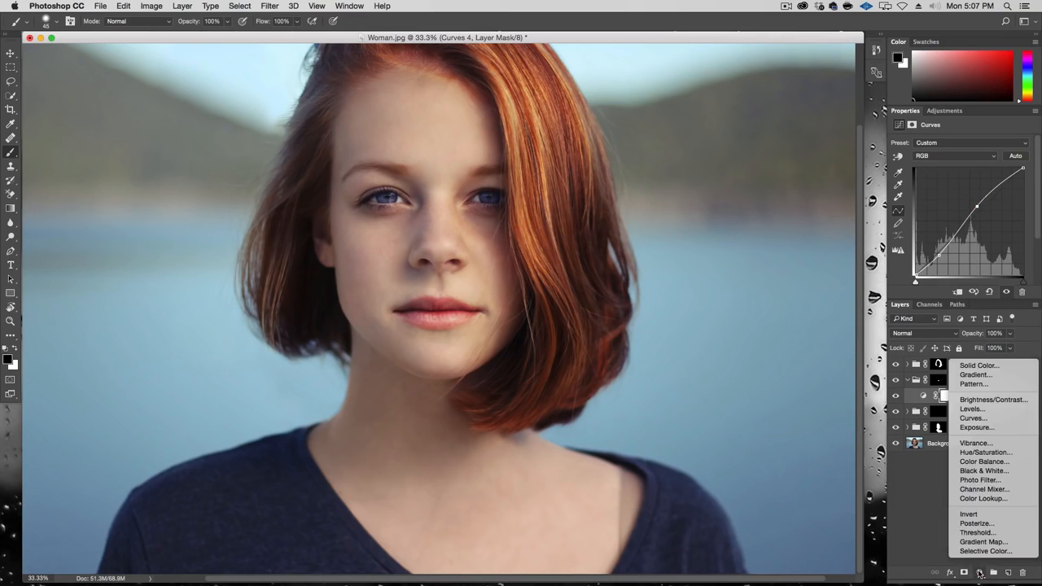
pyautogui.click(994, 452)
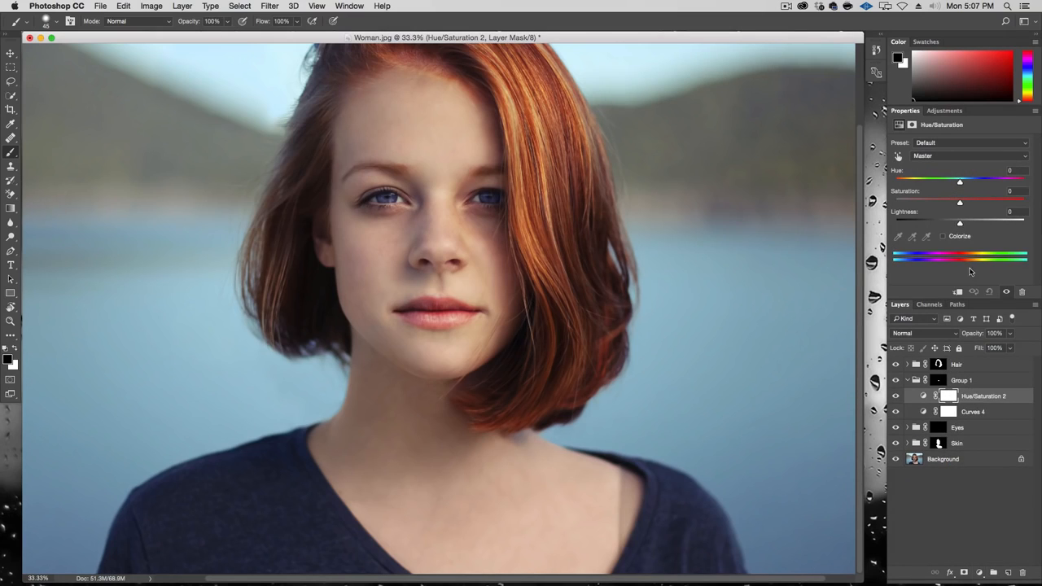
pyautogui.click(961, 236)
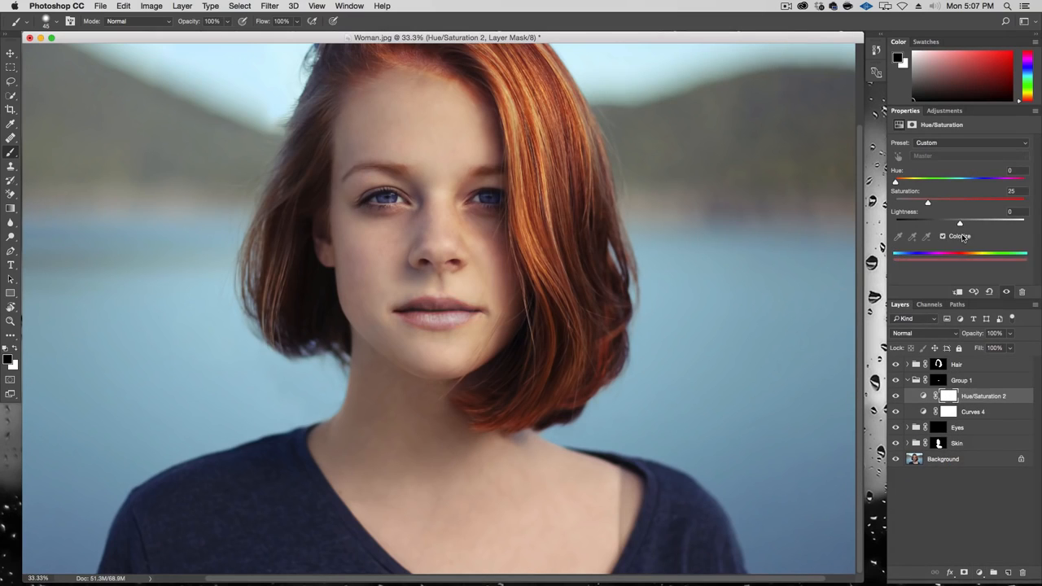
# Tint the lips pink with hue 348 and saturation 39, and reduce the Hue/Saturation layer's opacity to 63%
pyautogui.click(967, 204)
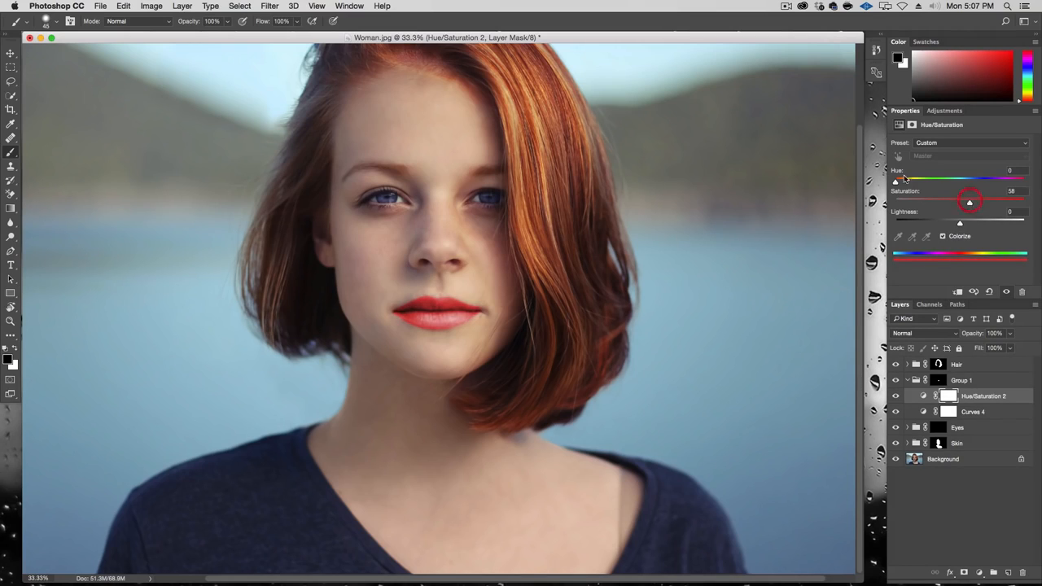
pyautogui.click(956, 202)
pyautogui.moveTo(897, 182); pyautogui.dragTo(1017, 187)
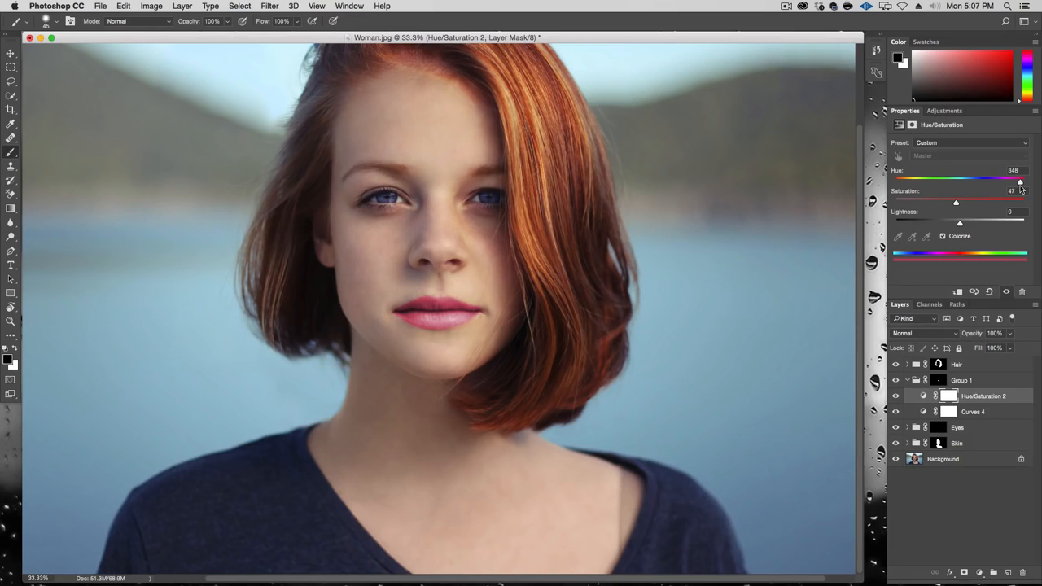
pyautogui.moveTo(956, 202); pyautogui.dragTo(946, 204)
pyautogui.click(1011, 335)
pyautogui.moveTo(1009, 349); pyautogui.dragTo(993, 348)
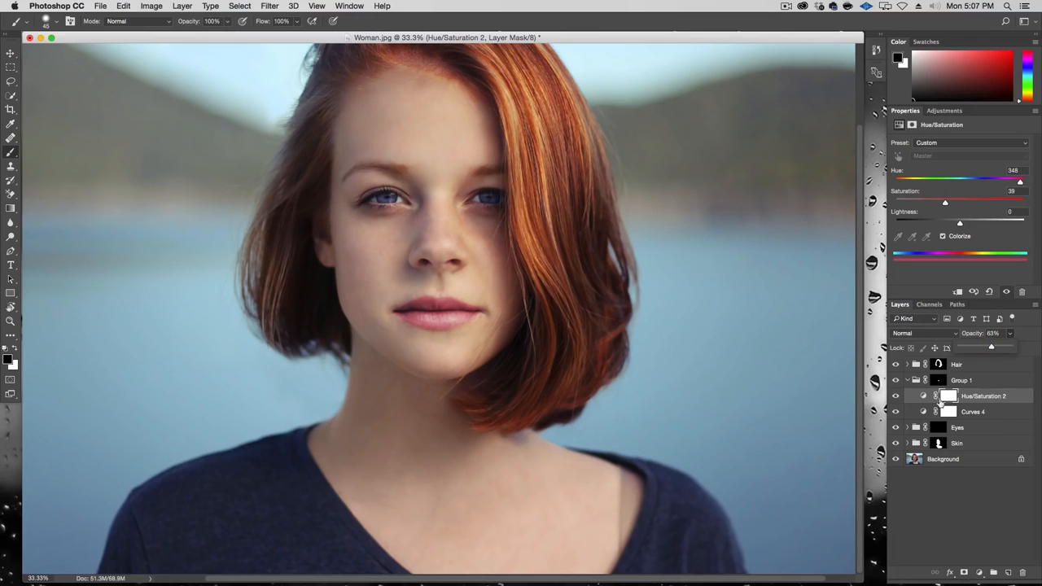
# Compare the lips with and without the Hue/Saturation adjustment, leaving the layer visible
pyautogui.click(896, 395)
pyautogui.click(896, 396)
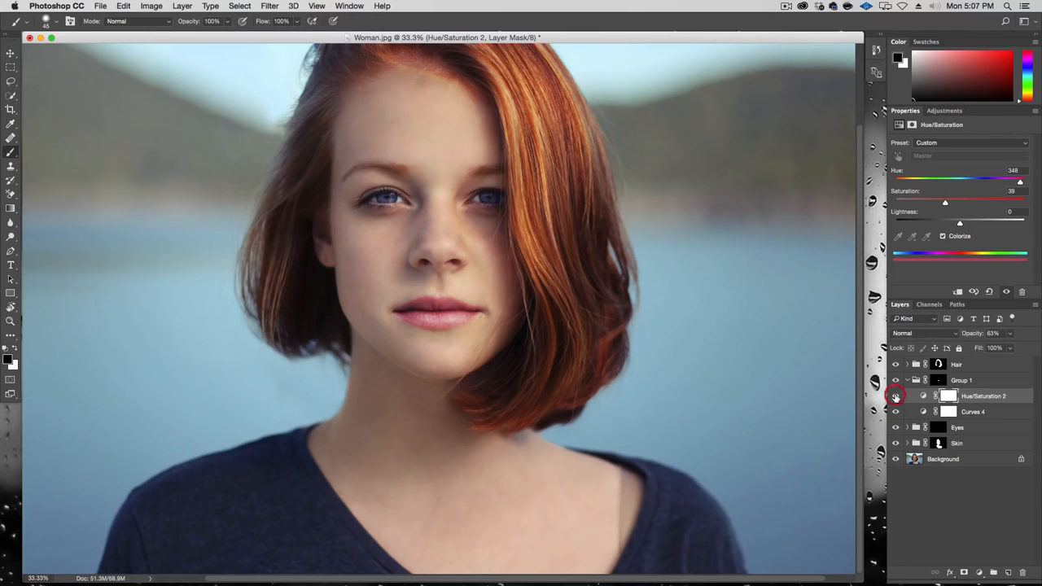
pyautogui.click(896, 395)
pyautogui.click(895, 395)
pyautogui.click(896, 396)
pyautogui.click(895, 396)
# Shift the lip tint to a warmer red with hue 9 and saturation 40
pyautogui.moveTo(1020, 181); pyautogui.dragTo(899, 184)
pyautogui.click(967, 203)
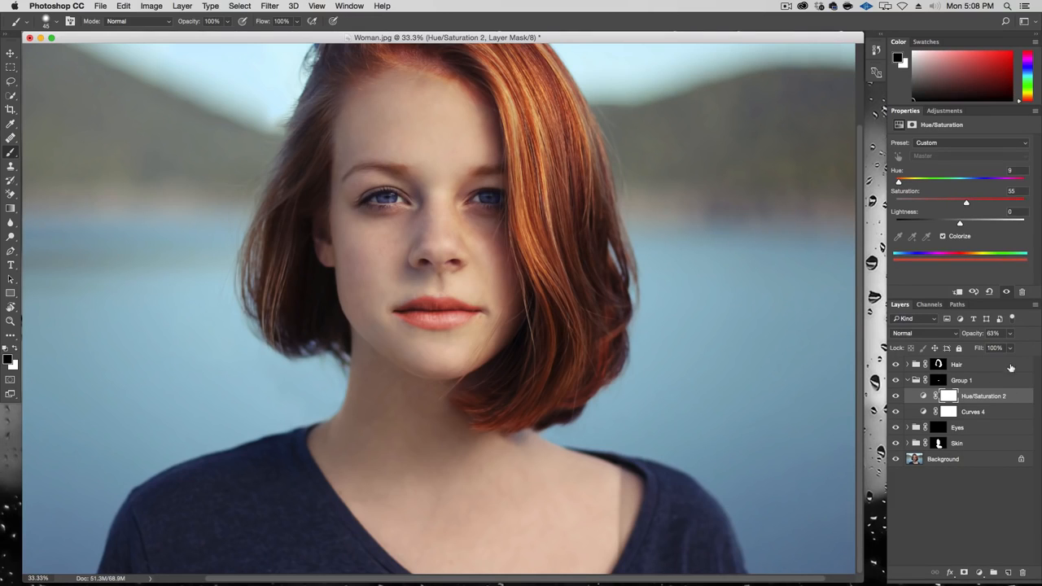
pyautogui.click(946, 203)
# Compare the lips before and after all of Group 1's adjustments, leaving the group visible
pyautogui.click(895, 380)
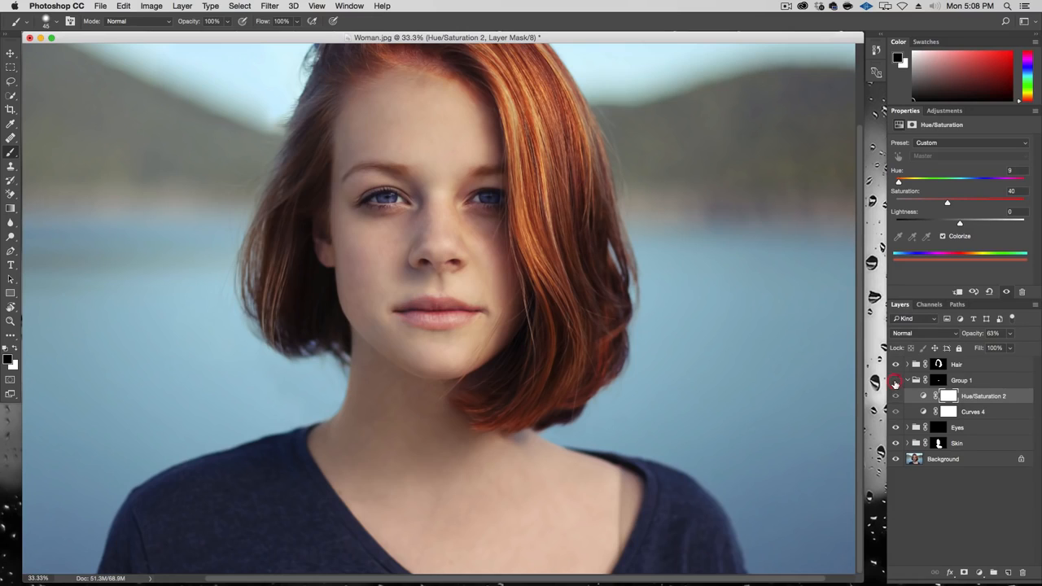
pyautogui.click(895, 380)
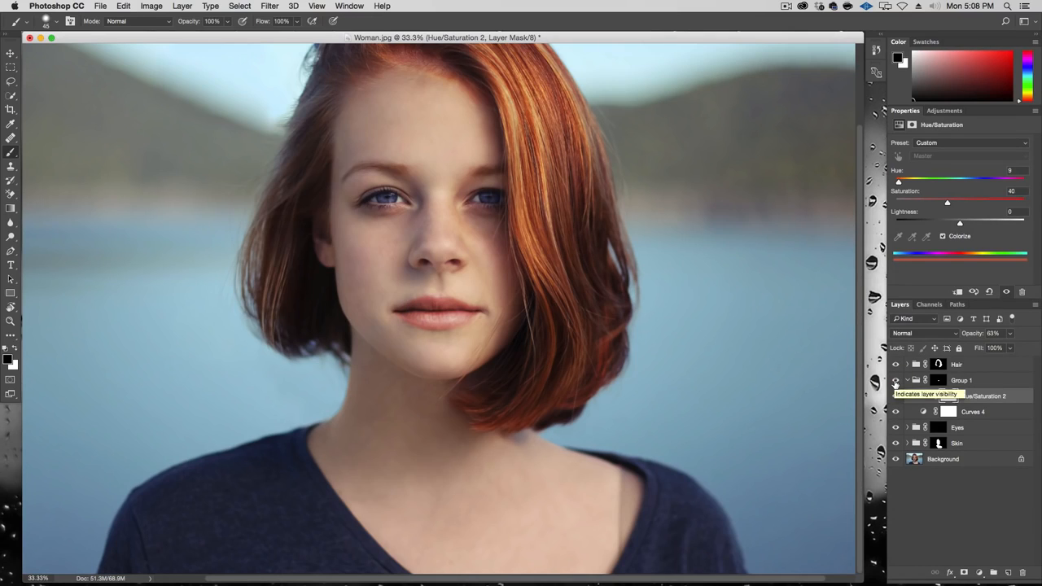
pyautogui.click(896, 380)
pyautogui.click(895, 380)
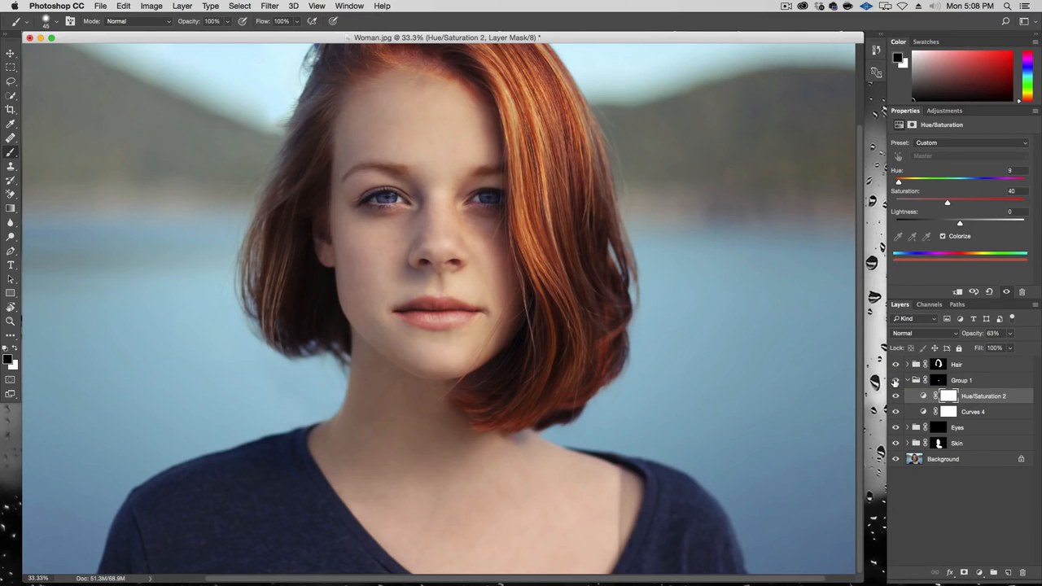
pyautogui.click(896, 380)
pyautogui.click(895, 380)
# Refine the lips' Curves adjustment by brightening the midtones and adding a highlight point that holds back the brightest tones
pyautogui.click(976, 413)
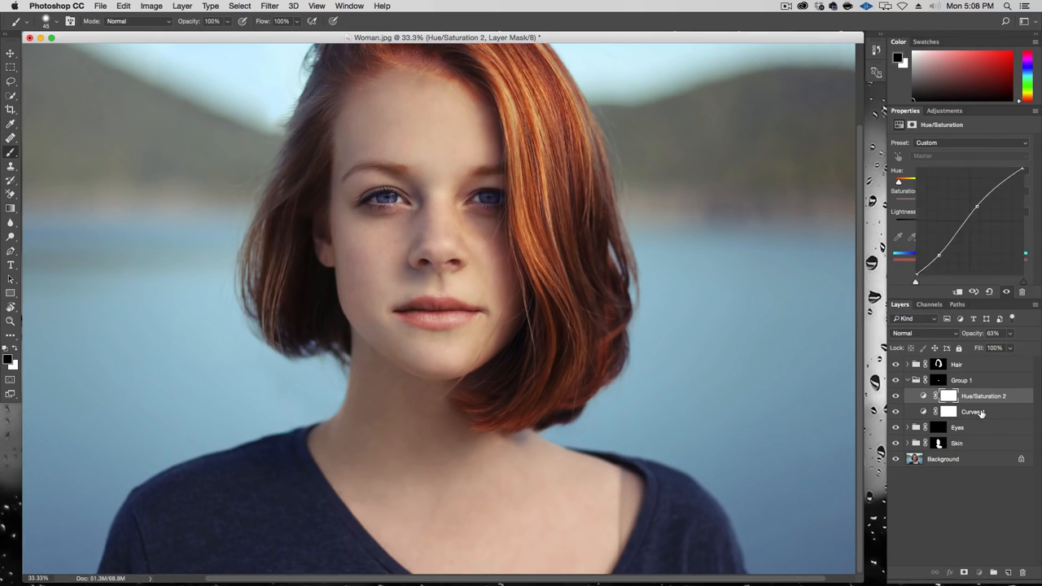
pyautogui.moveTo(977, 206); pyautogui.dragTo(974, 205)
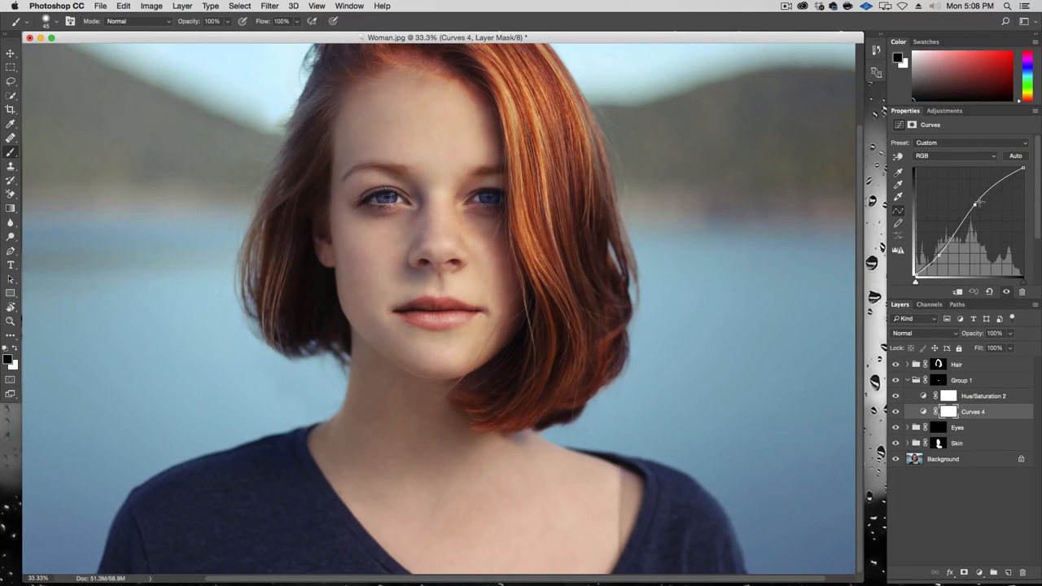
pyautogui.click(1007, 178)
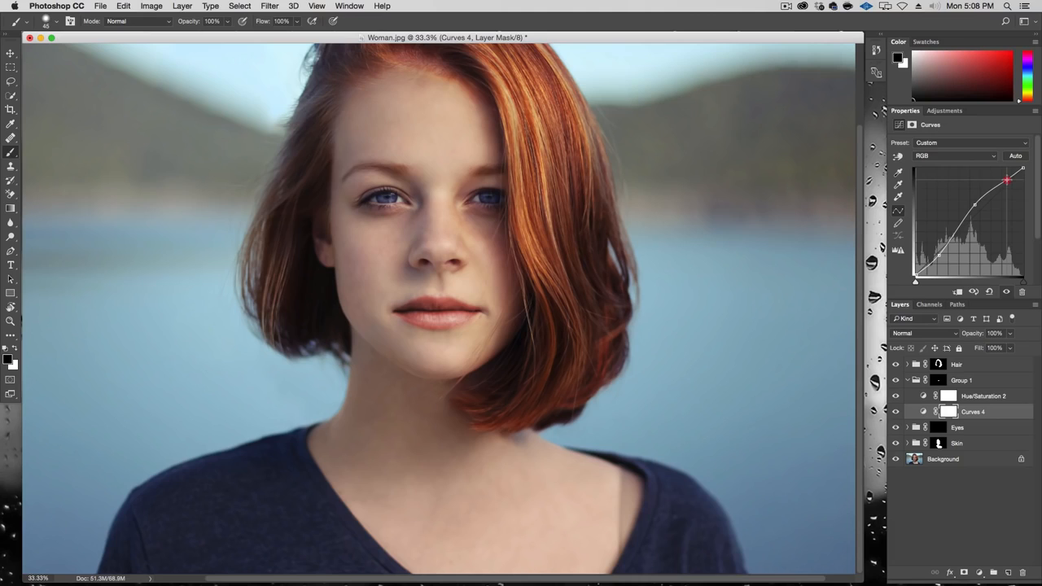
pyautogui.moveTo(976, 206); pyautogui.dragTo(968, 211)
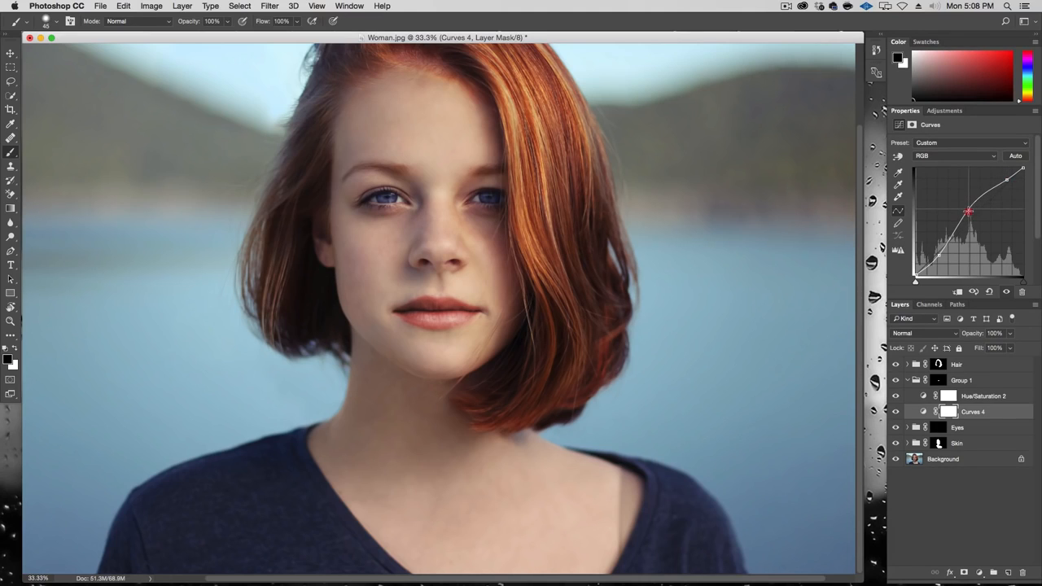
pyautogui.click(1005, 180)
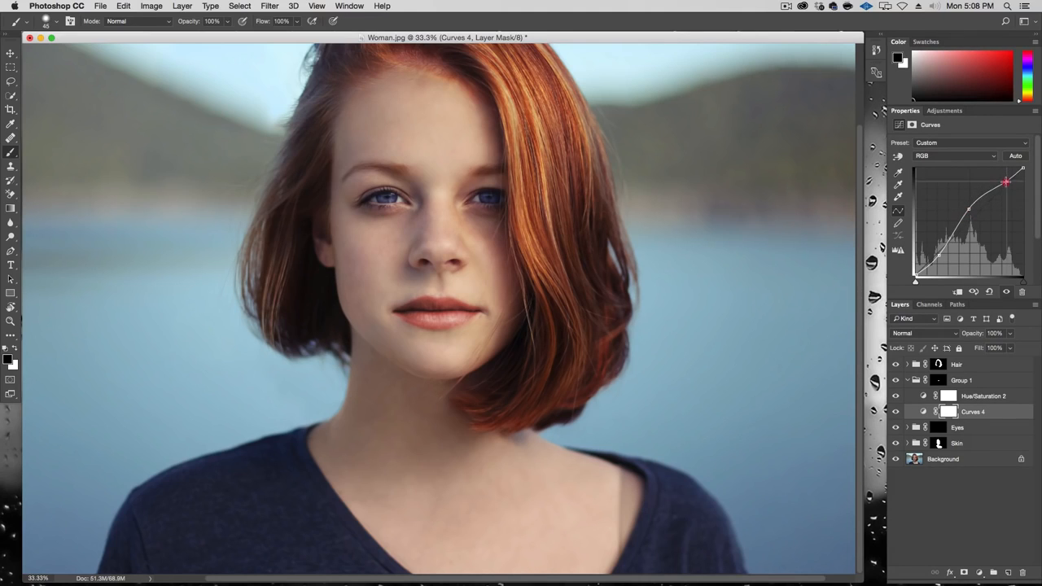
# Shift the lips' Hue/Saturation tint to hue 0 and compare the lips with and without Group 1
pyautogui.click(968, 211)
pyautogui.click(982, 396)
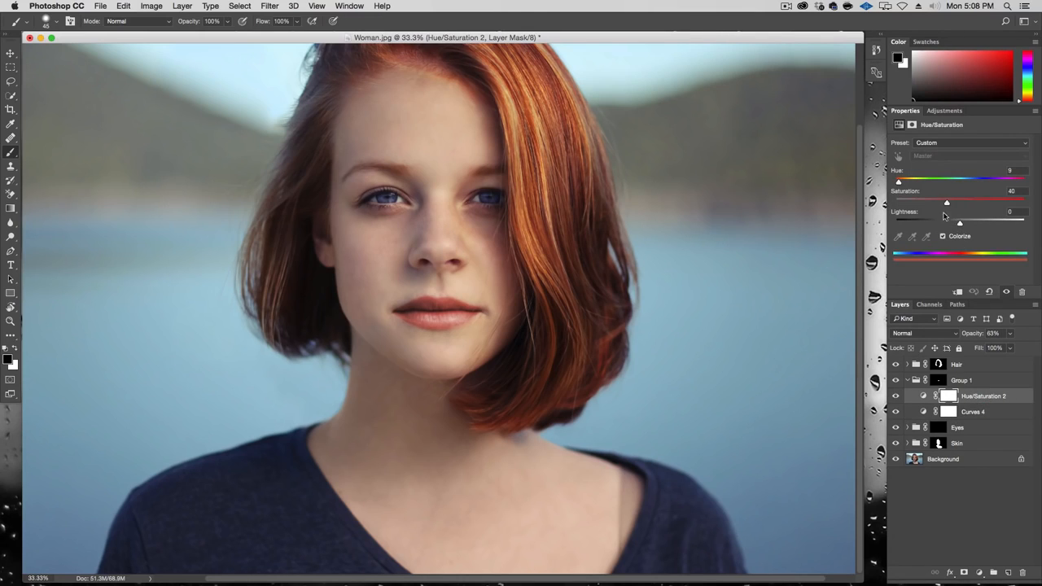
pyautogui.moveTo(900, 184); pyautogui.dragTo(894, 183)
pyautogui.click(896, 396)
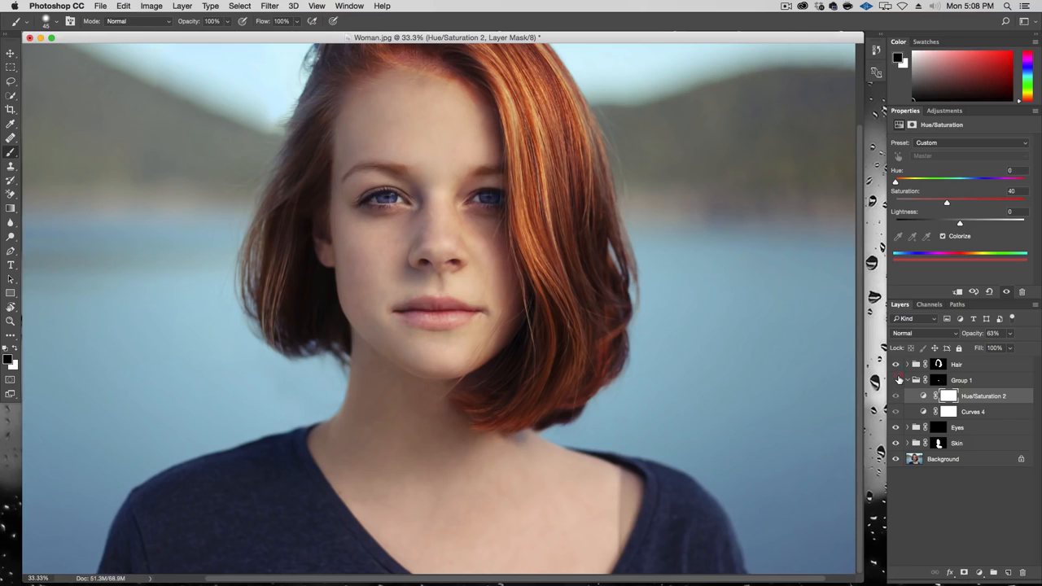
pyautogui.click(896, 379)
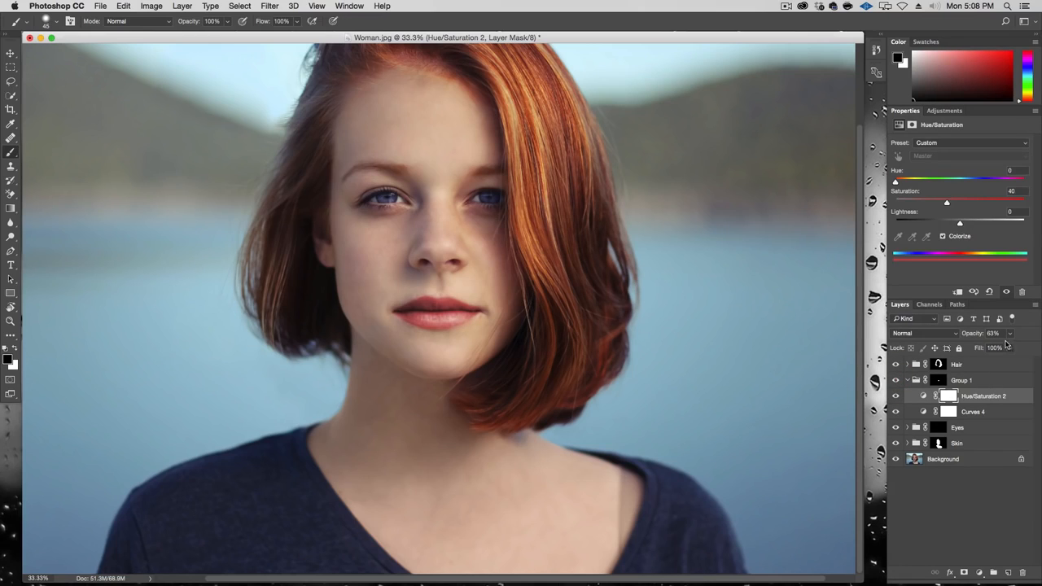
# Set the lips' Hue/Saturation layer to 100% opacity and the whole Group 1 to 66% opacity
pyautogui.click(1010, 335)
pyautogui.moveTo(1009, 340); pyautogui.dragTo(1032, 350)
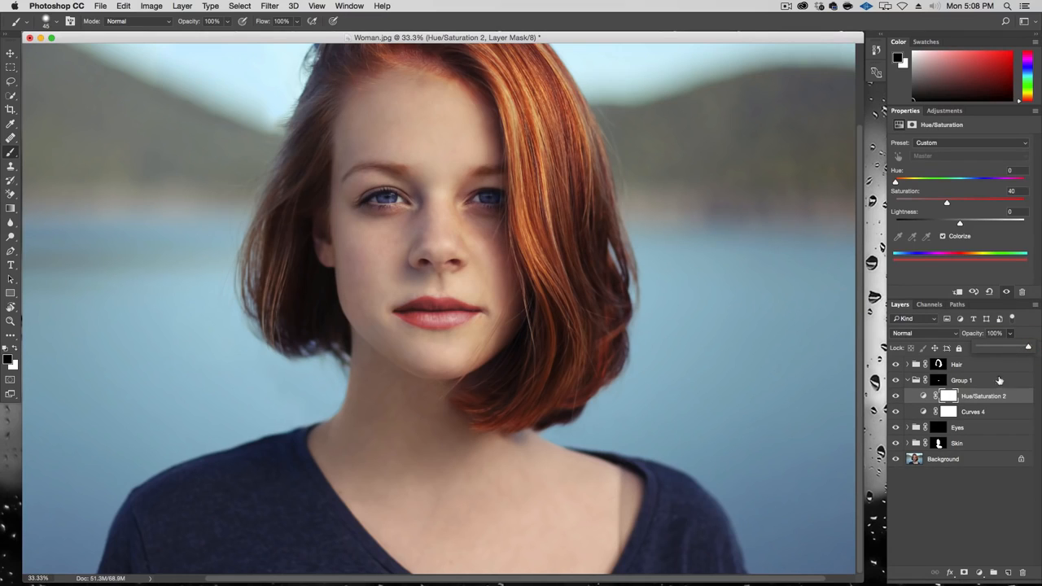
pyautogui.click(967, 380)
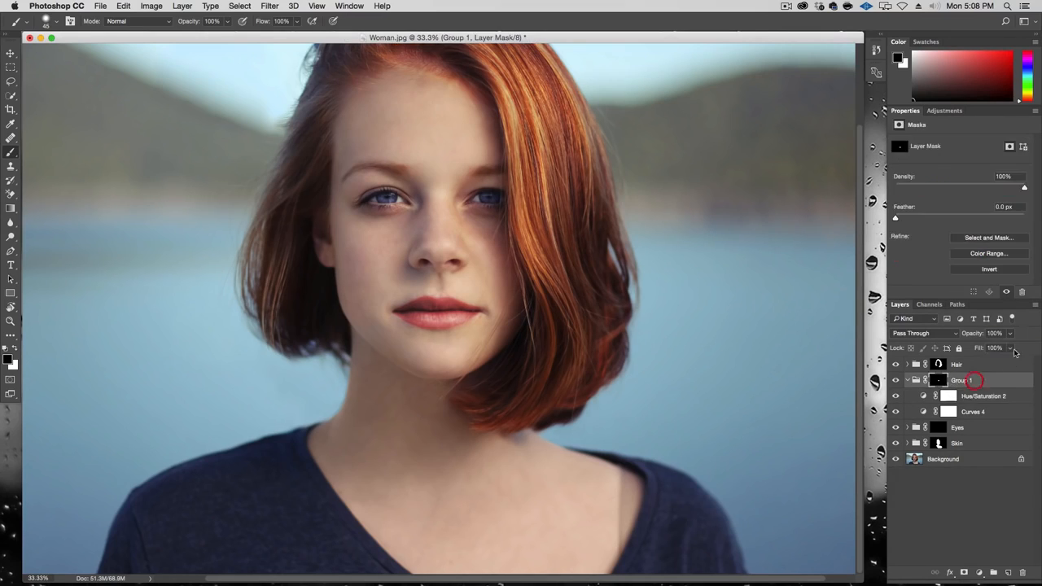
pyautogui.moveTo(1011, 347); pyautogui.dragTo(993, 349)
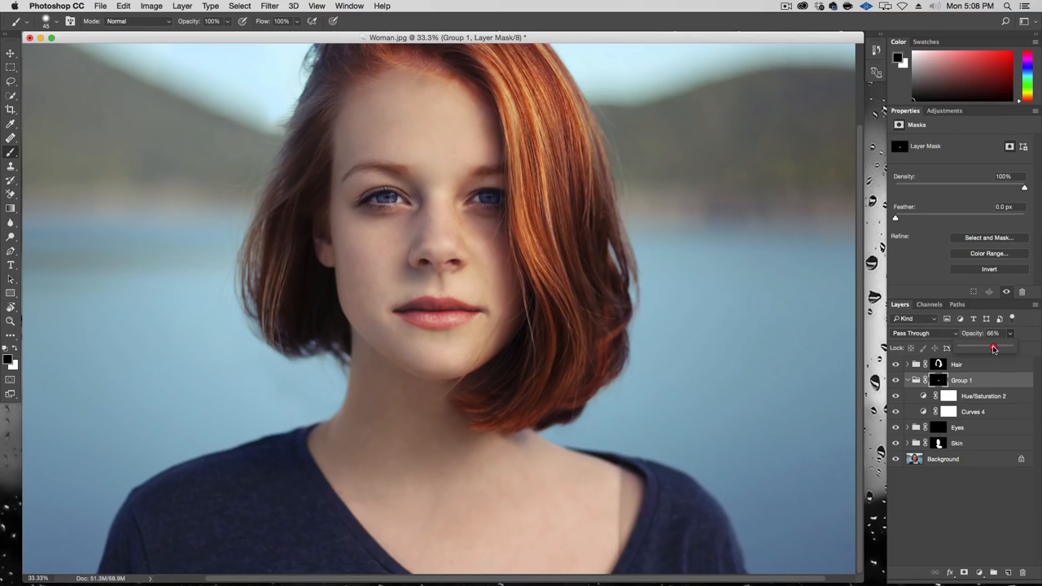
pyautogui.click(896, 380)
pyautogui.click(896, 380)
# Rename Group 1 as Lips, keep it collapsed, and make the Background layer active
pyautogui.click(908, 381)
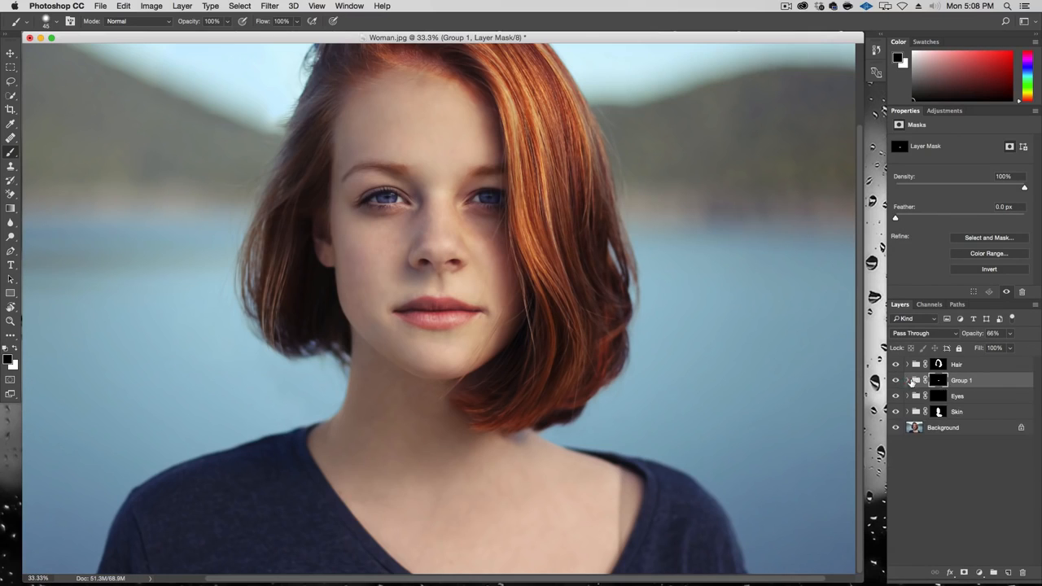
pyautogui.doubleClick(961, 380)
pyautogui.write('Lips')
pyautogui.press('Return')
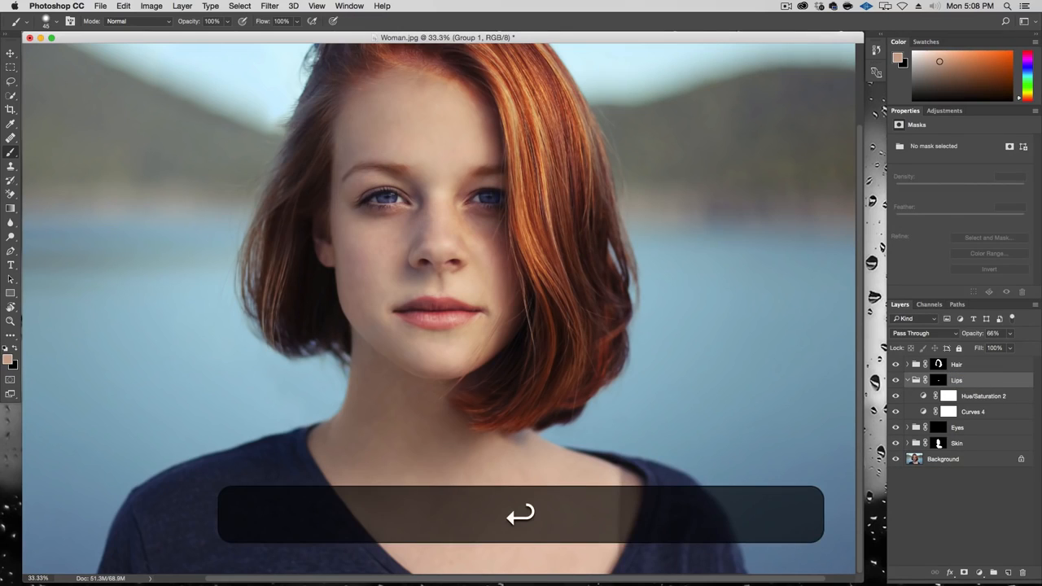
pyautogui.click(908, 380)
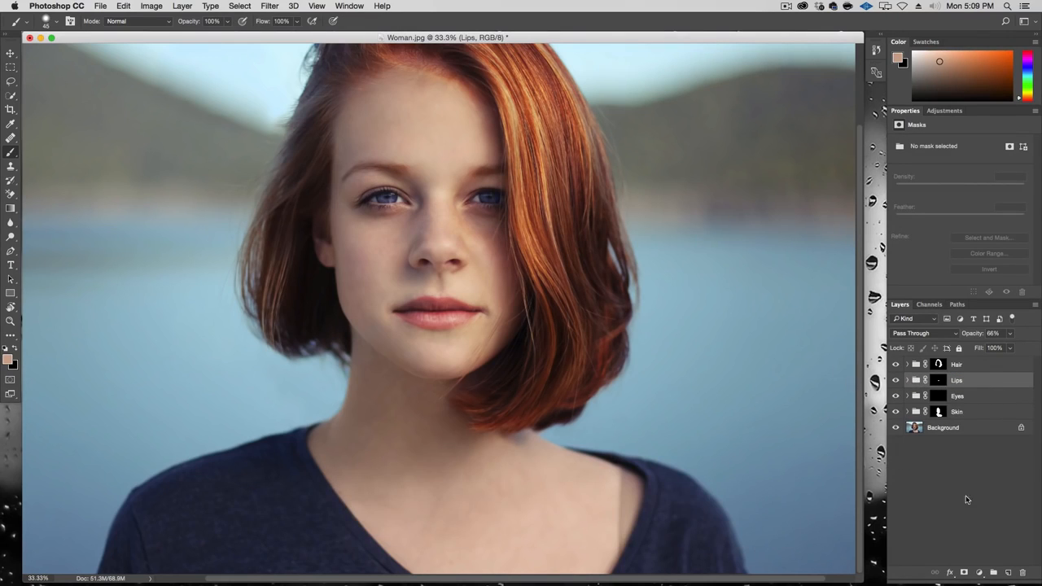
pyautogui.click(974, 432)
pyautogui.press('q')
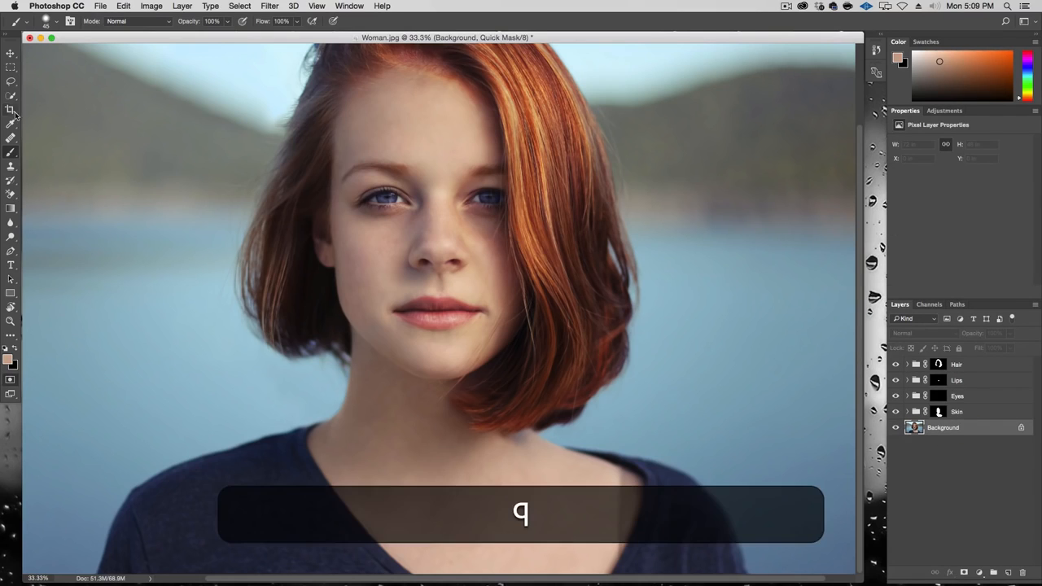
pyautogui.press('w')
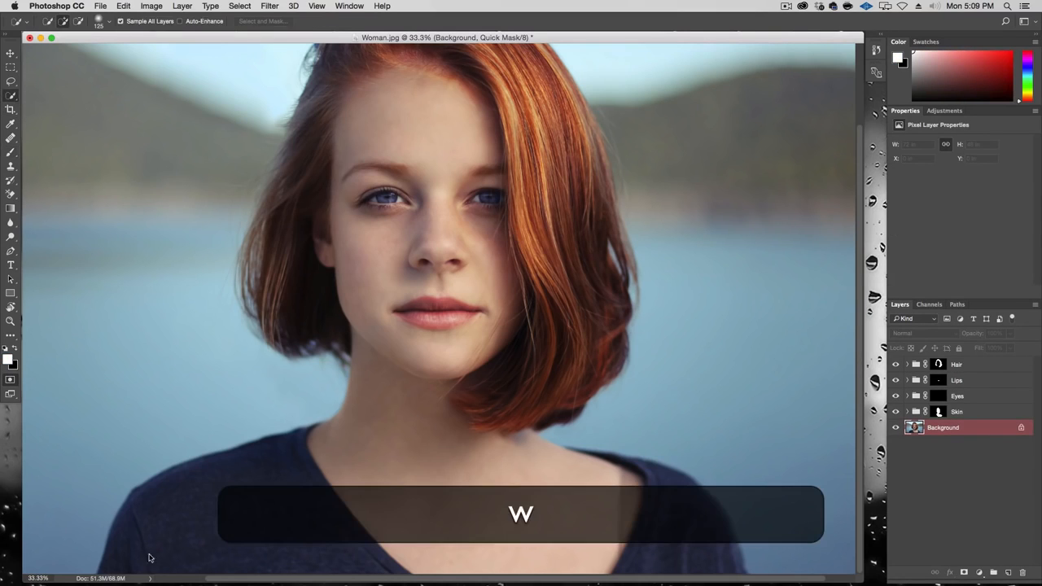
pyautogui.click(170, 539)
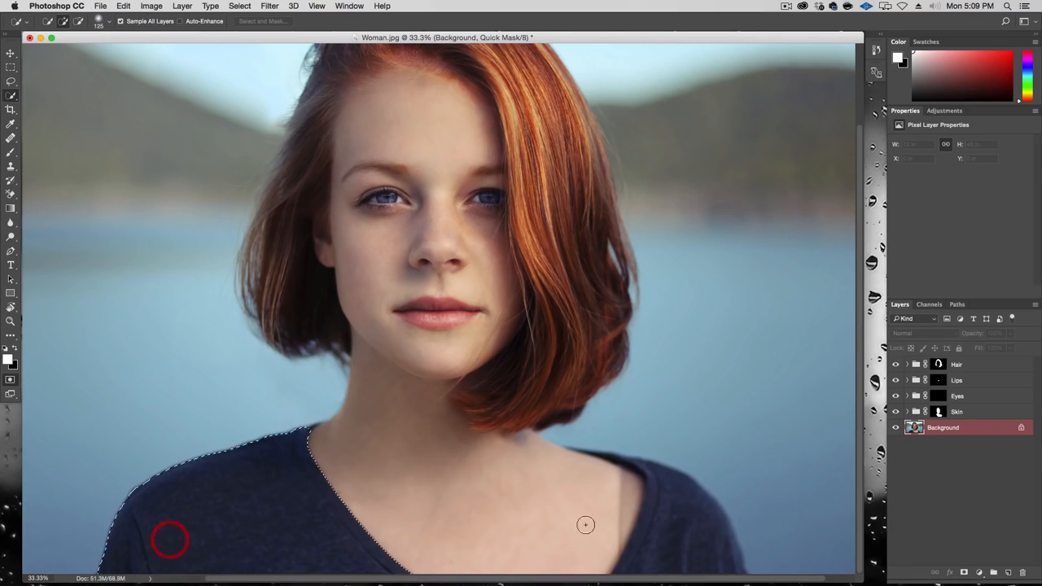
pyautogui.moveTo(685, 515); pyautogui.dragTo(675, 568)
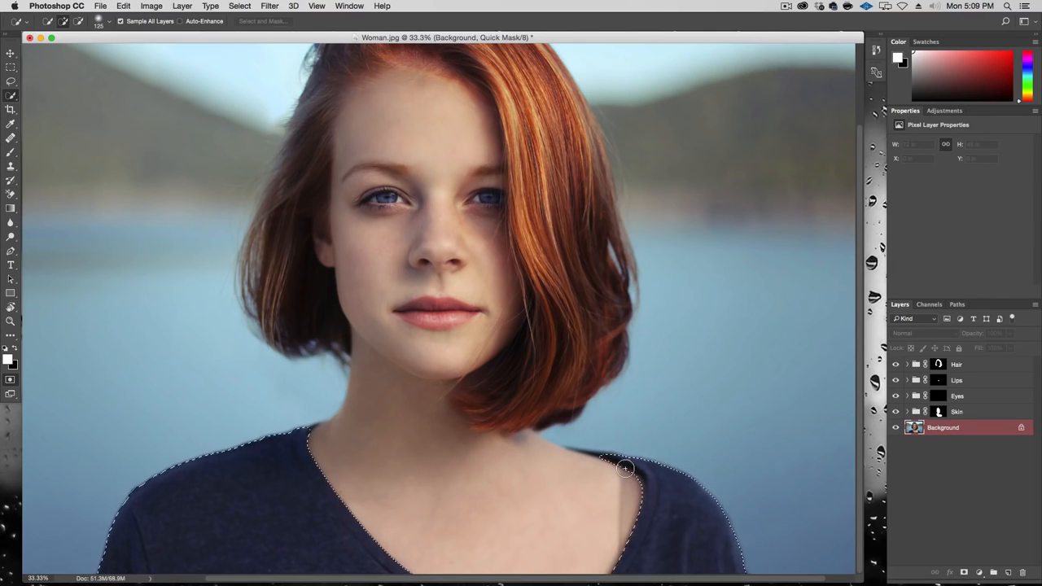
pyautogui.moveTo(618, 452); pyautogui.dragTo(640, 457)
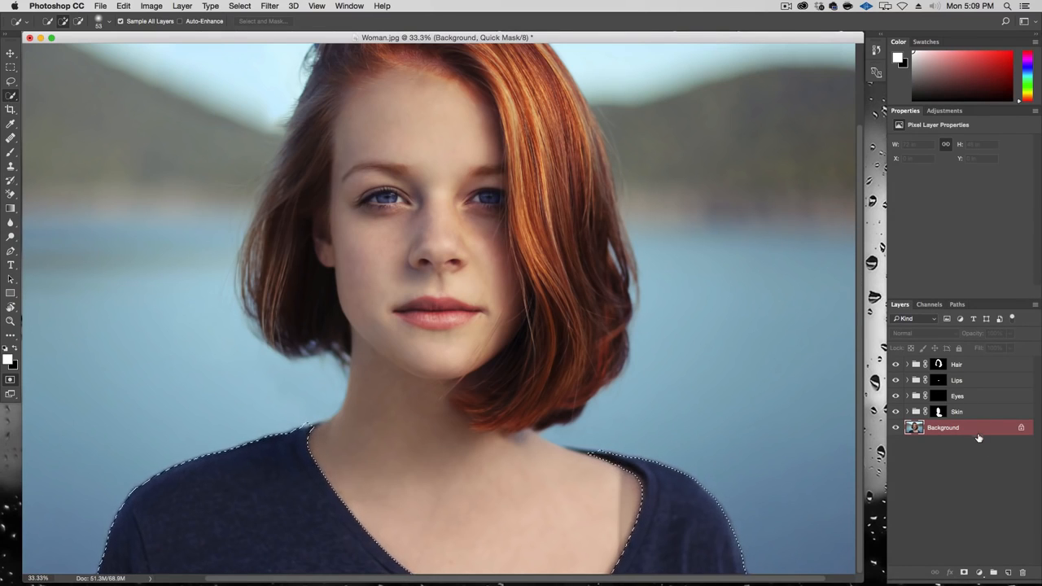
pyautogui.click(14, 384)
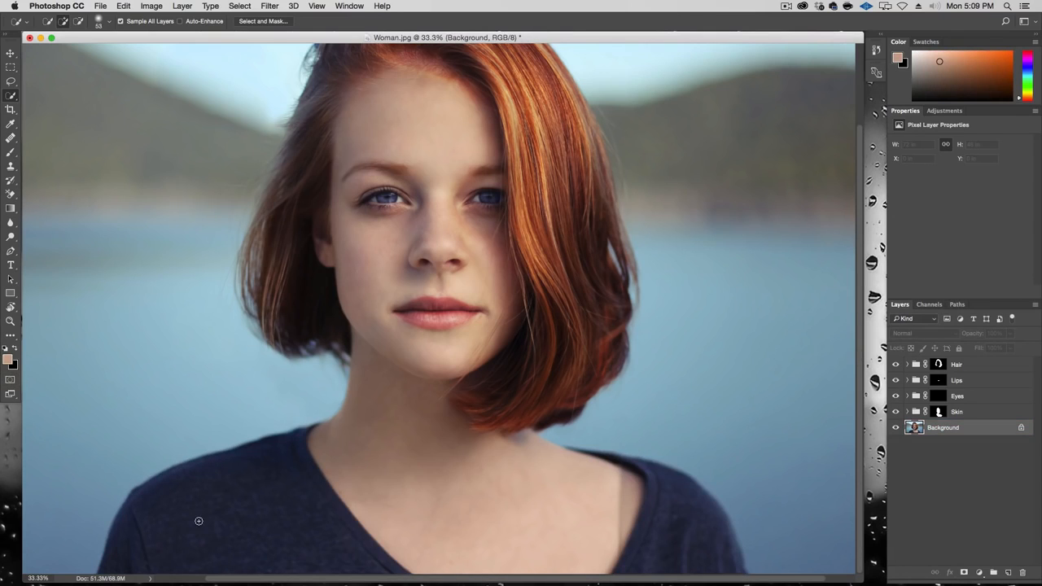
# Select the whole navy sweater and refine the selection's shoulder edge, with slight smoothing and a 6.3 px feather
pyautogui.moveTo(245, 523); pyautogui.dragTo(170, 556)
pyautogui.keyDown('shift'); pyautogui.click(599, 457); pyautogui.keyUp('shift')
pyautogui.click(254, 21)
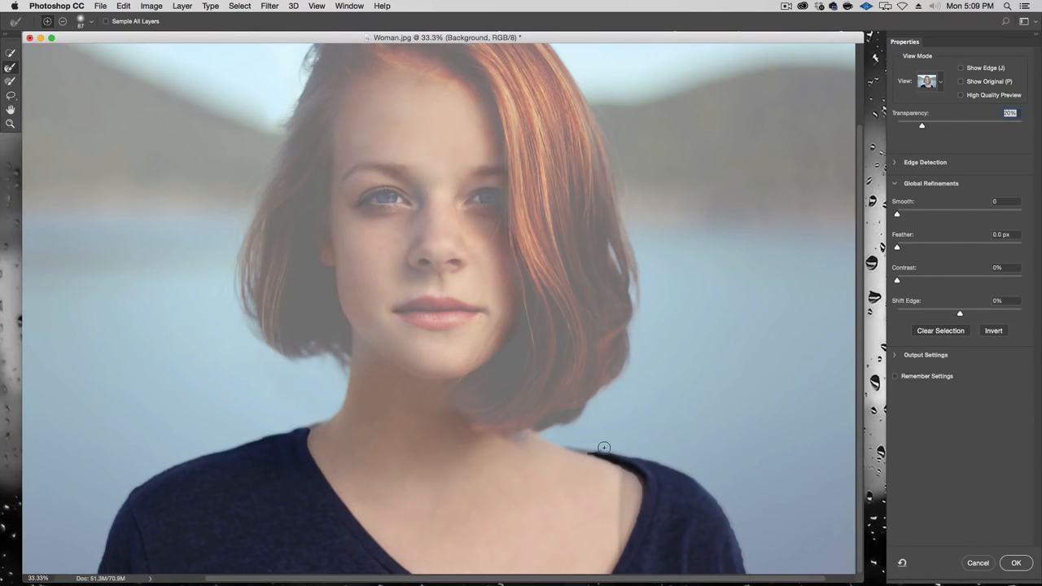
pyautogui.moveTo(604, 448); pyautogui.dragTo(570, 448)
pyautogui.moveTo(897, 214); pyautogui.dragTo(915, 244)
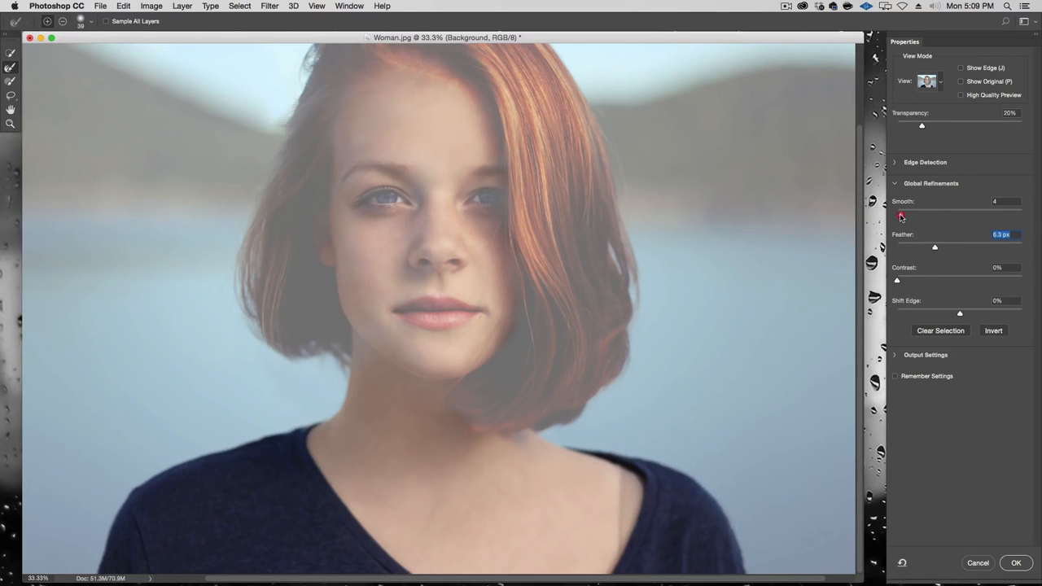
pyautogui.moveTo(901, 215); pyautogui.dragTo(899, 218)
pyautogui.click(1016, 563)
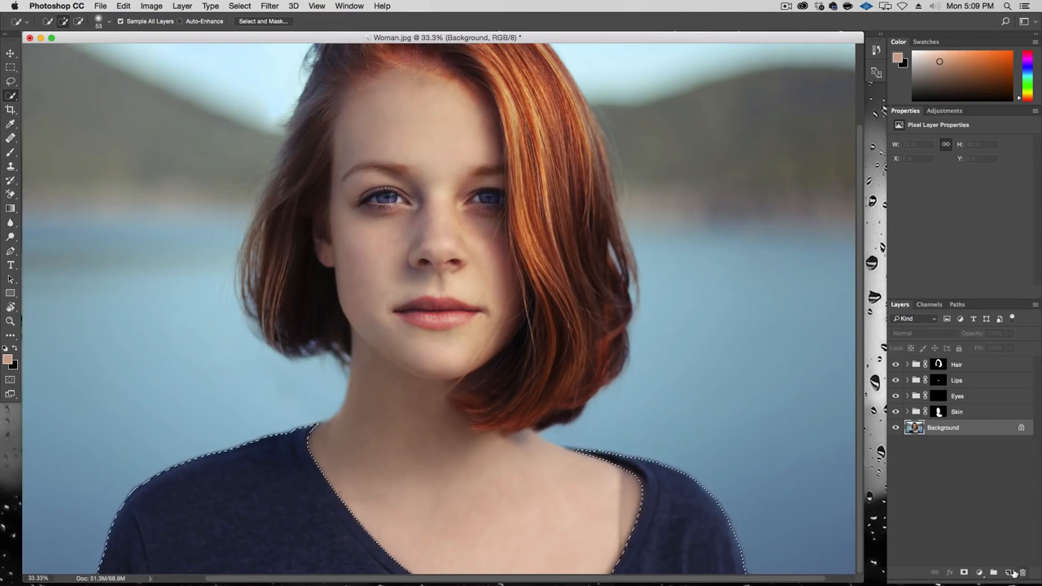
# Create a group named Sweater above the Background layer and mask it with the sweater selection
pyautogui.click(993, 573)
pyautogui.doubleClick(934, 426)
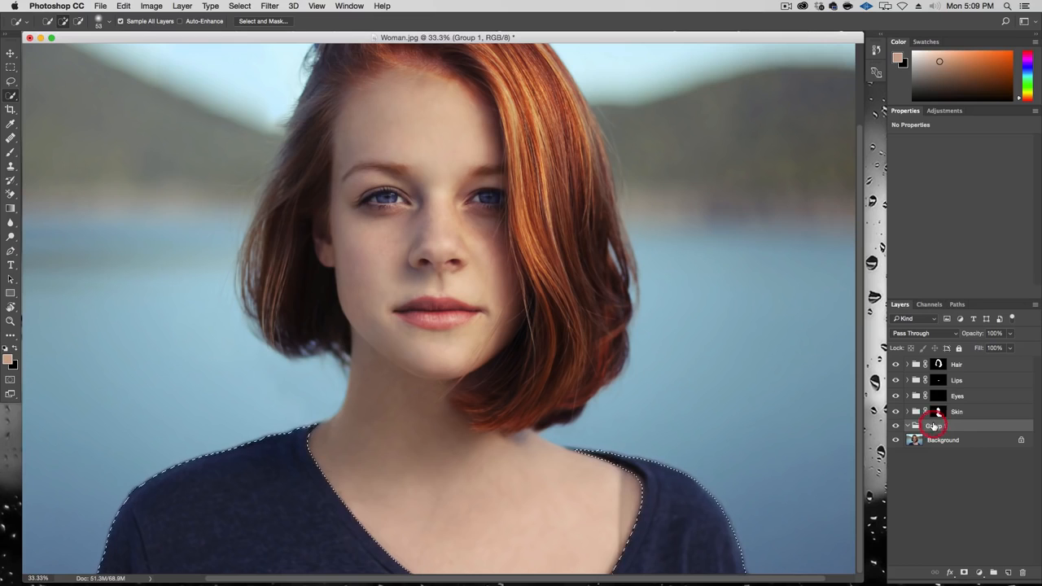
pyautogui.press('shift')
pyautogui.write('Sweater')
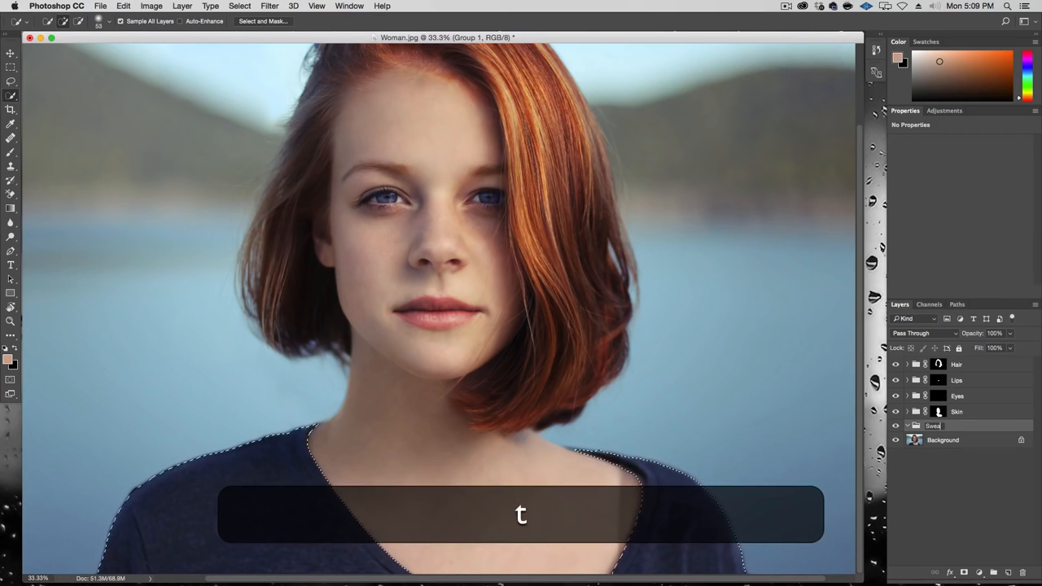
pyautogui.press('Return')
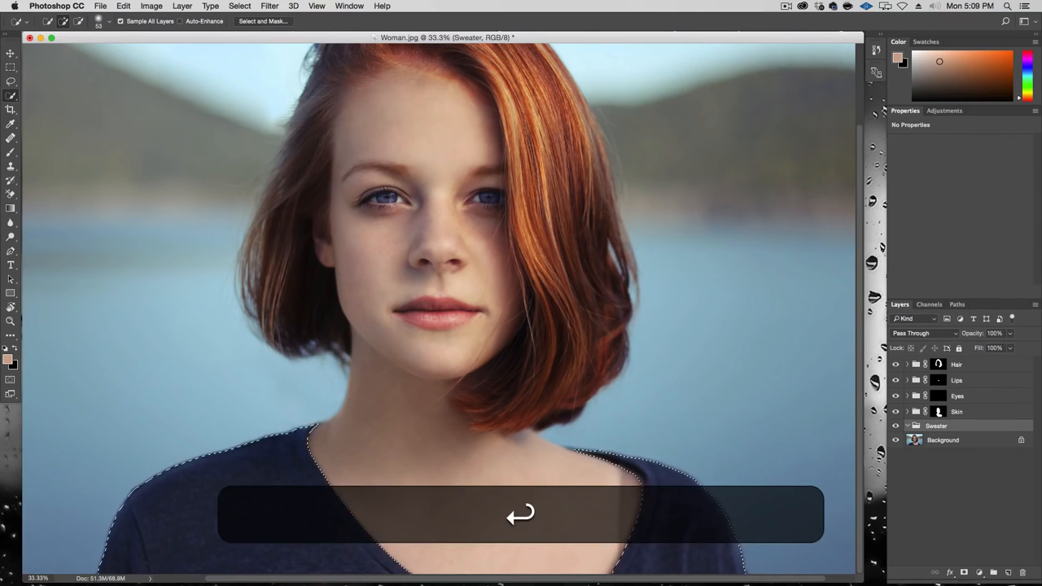
pyautogui.click(963, 573)
# Add a Curves adjustment inside the Sweater group and shape a gentle S-curve that brightens highlights and darkens shadows
pyautogui.click(979, 573)
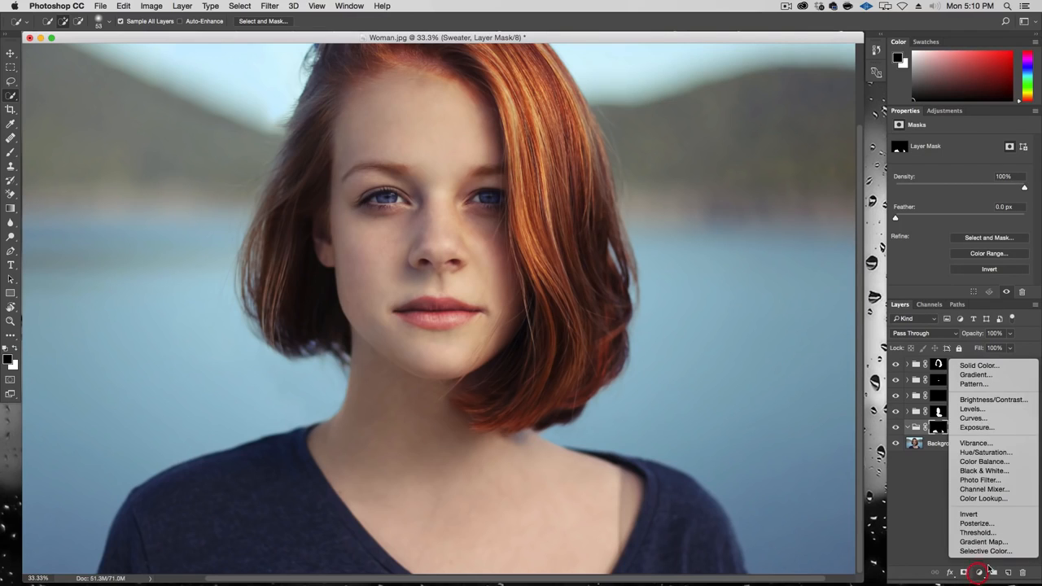
pyautogui.click(1006, 417)
pyautogui.moveTo(981, 210); pyautogui.dragTo(981, 199)
pyautogui.click(941, 247)
pyautogui.moveTo(940, 246); pyautogui.dragTo(942, 253)
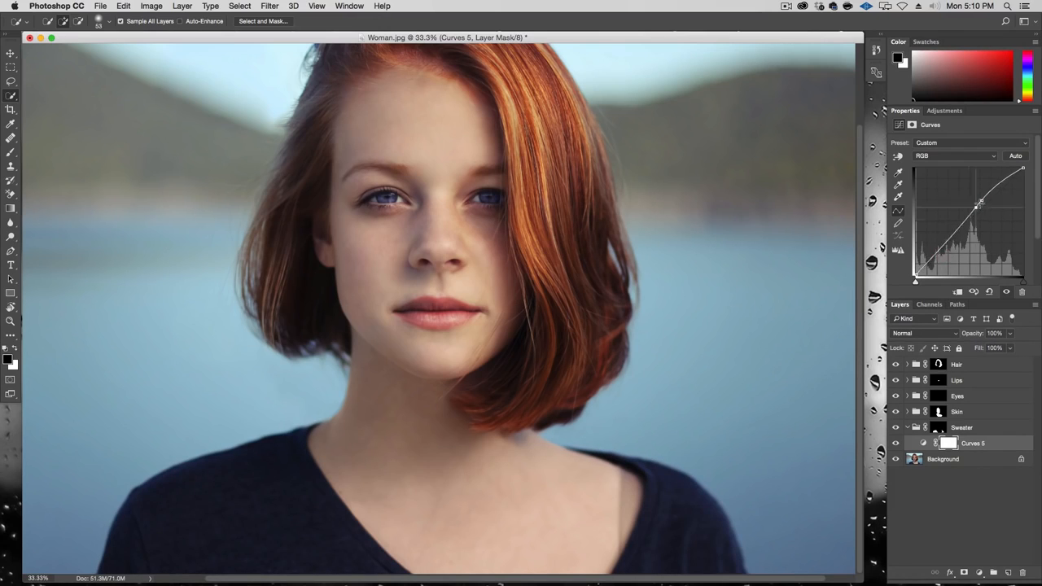
pyautogui.moveTo(981, 202); pyautogui.dragTo(982, 200)
pyautogui.moveTo(942, 253); pyautogui.dragTo(949, 257)
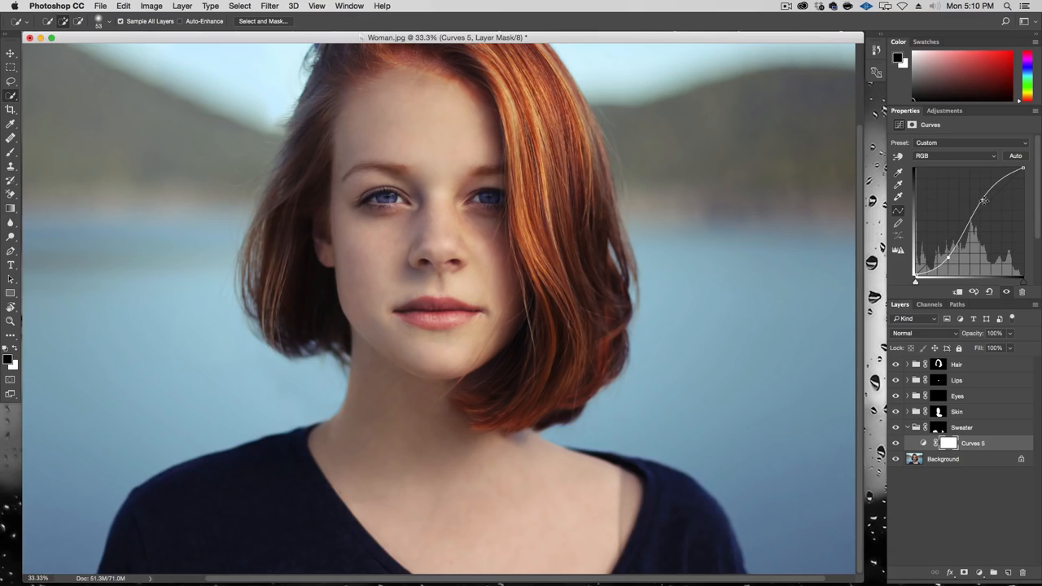
pyautogui.moveTo(982, 200); pyautogui.dragTo(988, 200)
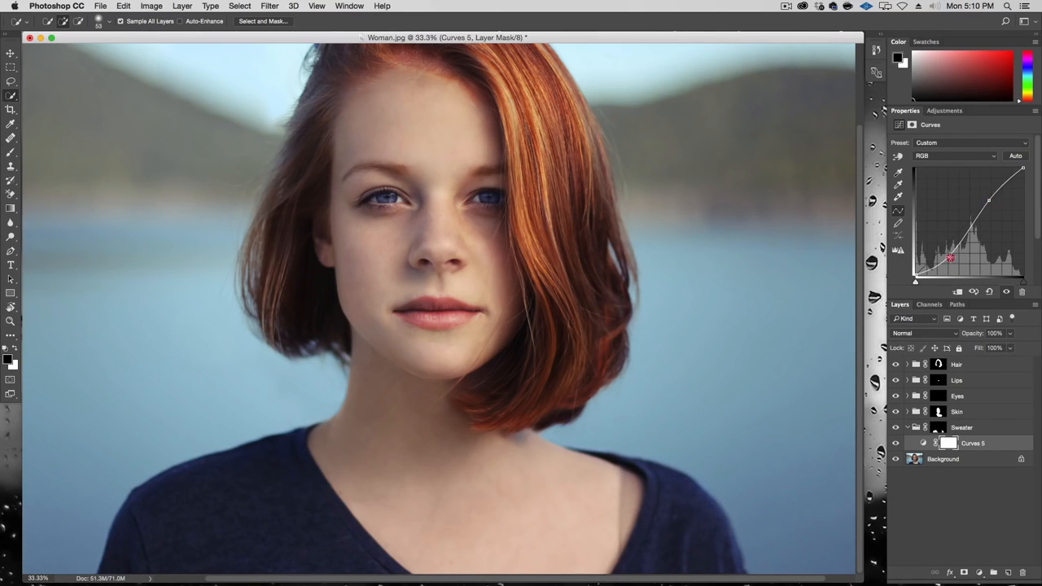
pyautogui.moveTo(950, 258); pyautogui.dragTo(948, 257)
pyautogui.moveTo(989, 200); pyautogui.dragTo(992, 197)
# Raise the Blue channel's midtones in the sweater's Curves adjustment and deepen the RGB shadows slightly
pyautogui.click(968, 155)
pyautogui.click(964, 185)
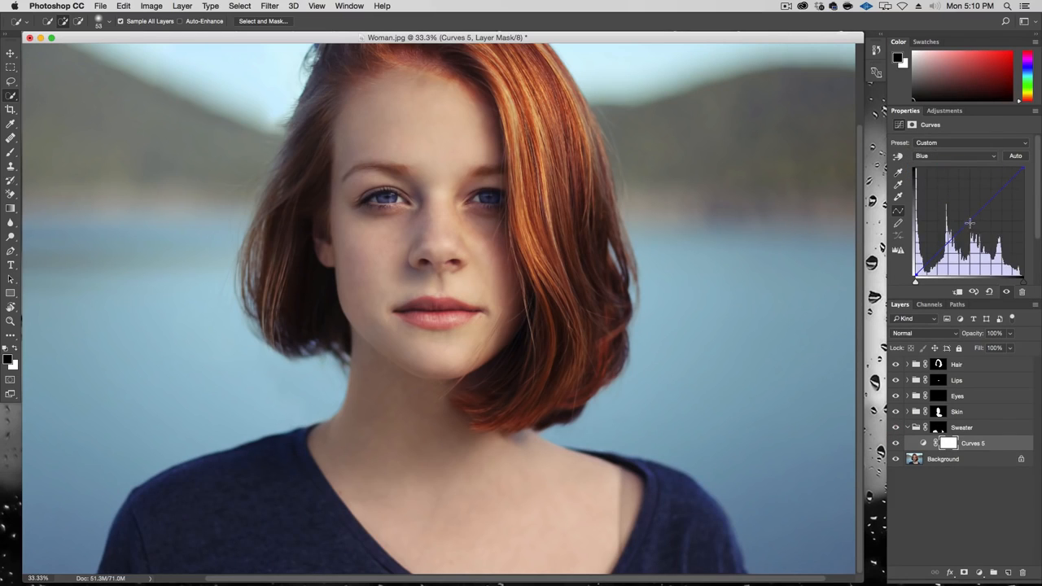
pyautogui.moveTo(970, 222); pyautogui.dragTo(973, 221)
pyautogui.click(967, 156)
pyautogui.click(966, 131)
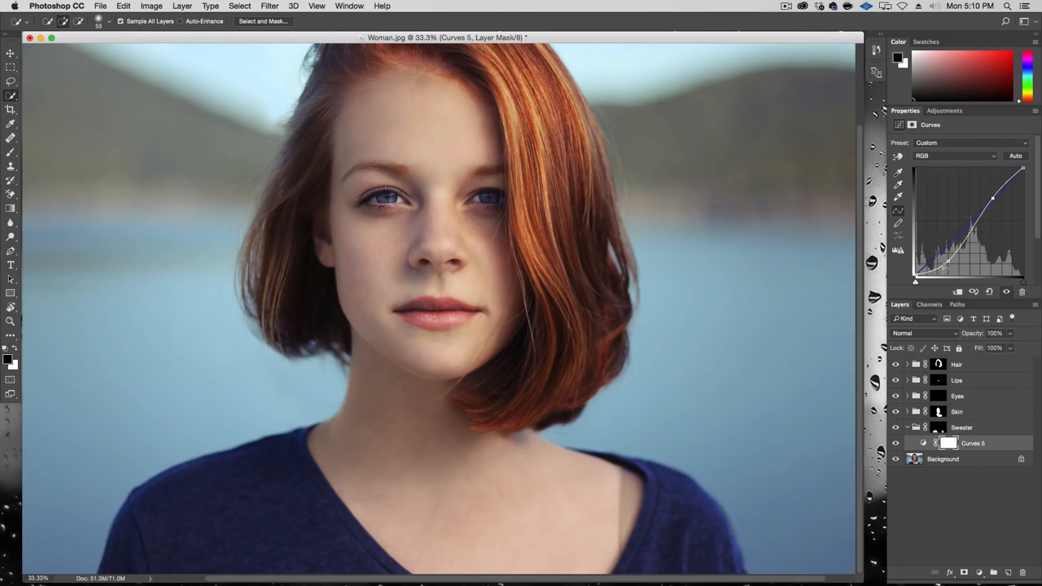
pyautogui.moveTo(947, 261); pyautogui.dragTo(948, 262)
# Lift the Blue channel's midtones in the sweater's Curves adjustment a little further and collapse the Sweater group
pyautogui.press('alt+super+minus')
pyautogui.press('alt+super+minus')
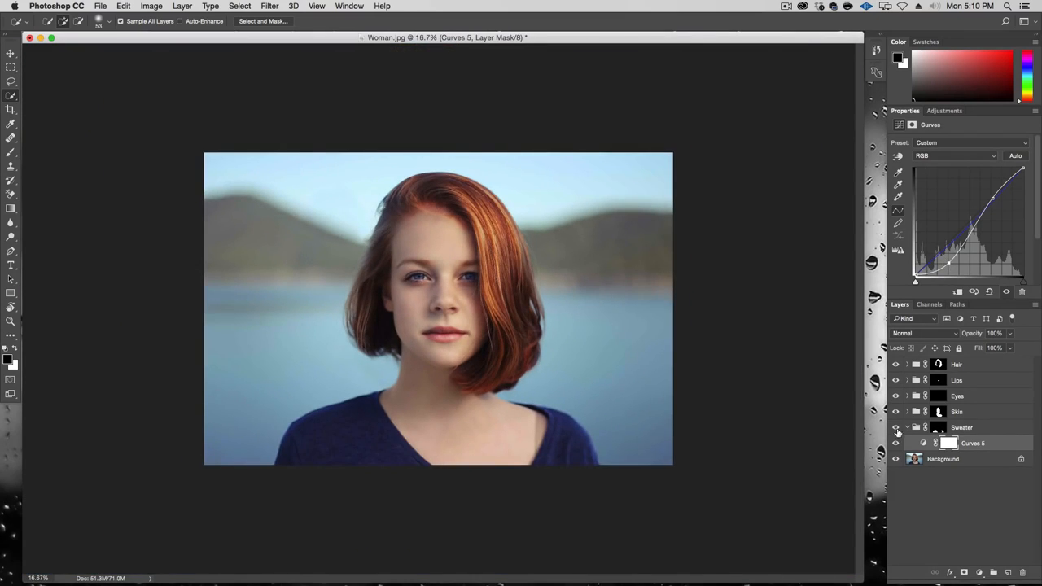
pyautogui.click(943, 153)
pyautogui.click(944, 184)
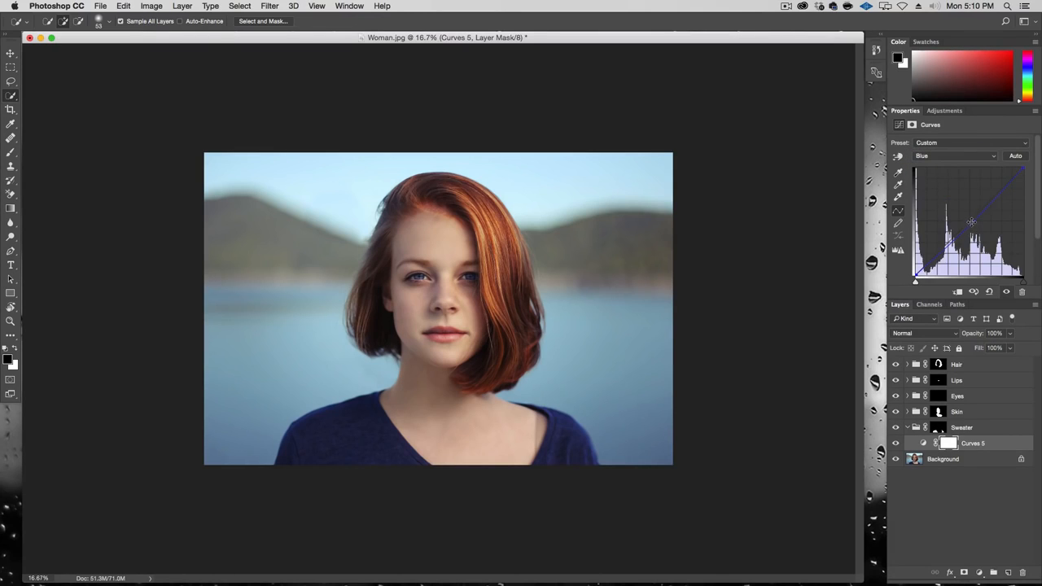
pyautogui.moveTo(971, 221); pyautogui.dragTo(972, 218)
pyautogui.click(919, 430)
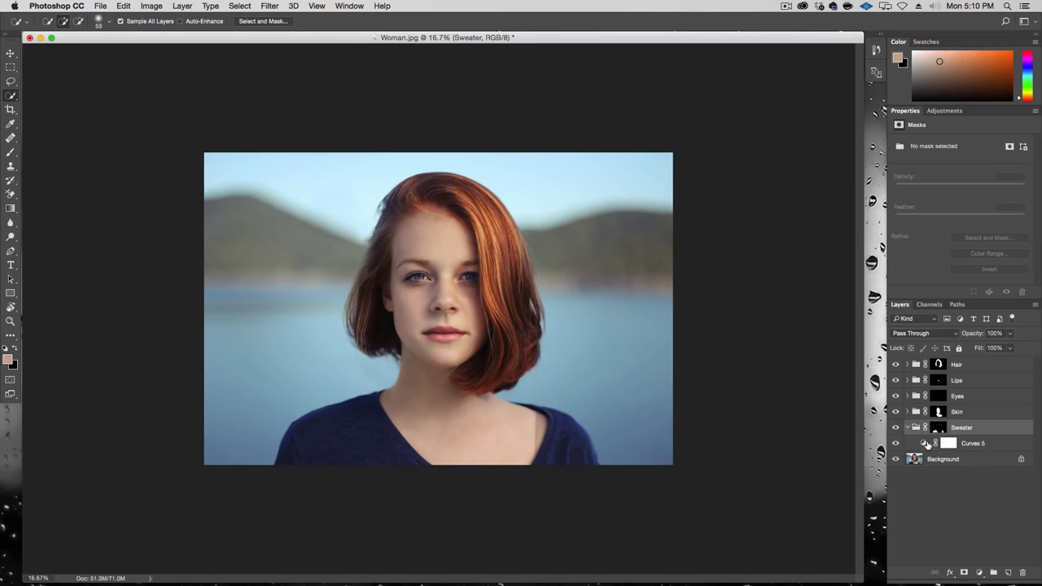
pyautogui.click(907, 428)
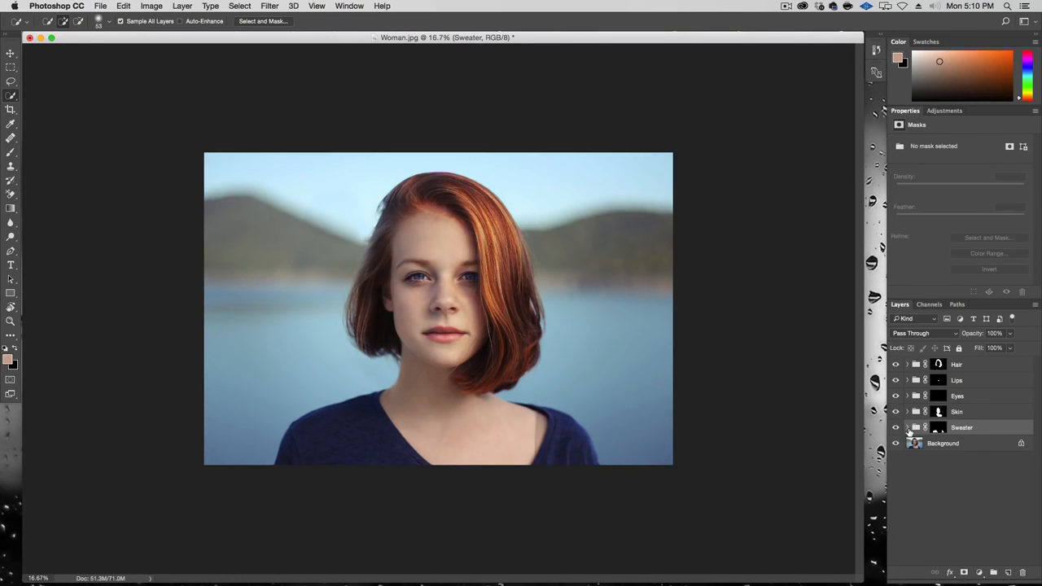
# On the Background layer, select the sky, hills and lake around the woman, subtracting the shoulder and sweater areas
pyautogui.click(971, 444)
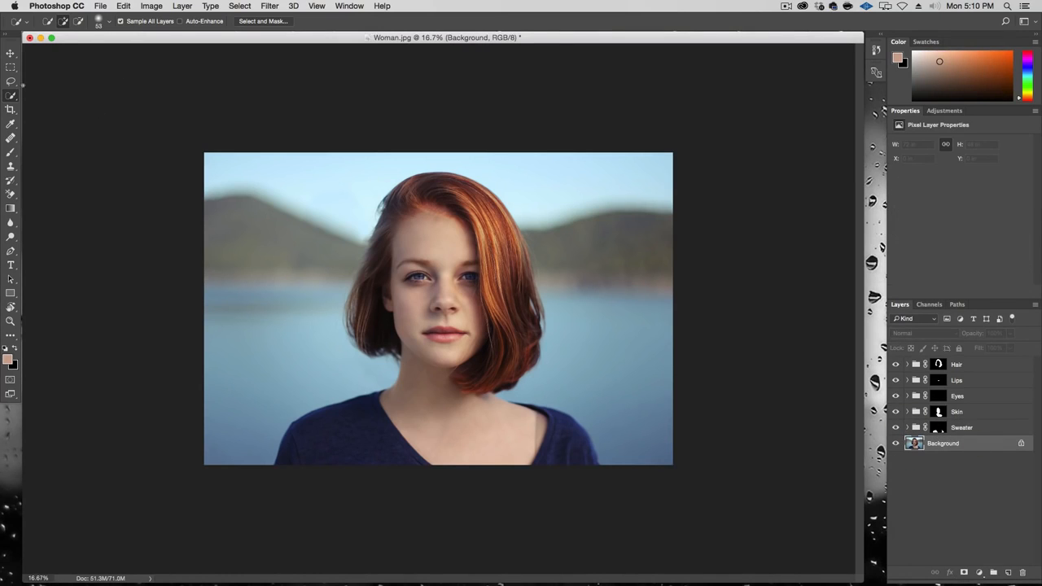
pyautogui.press('alt+super+plus')
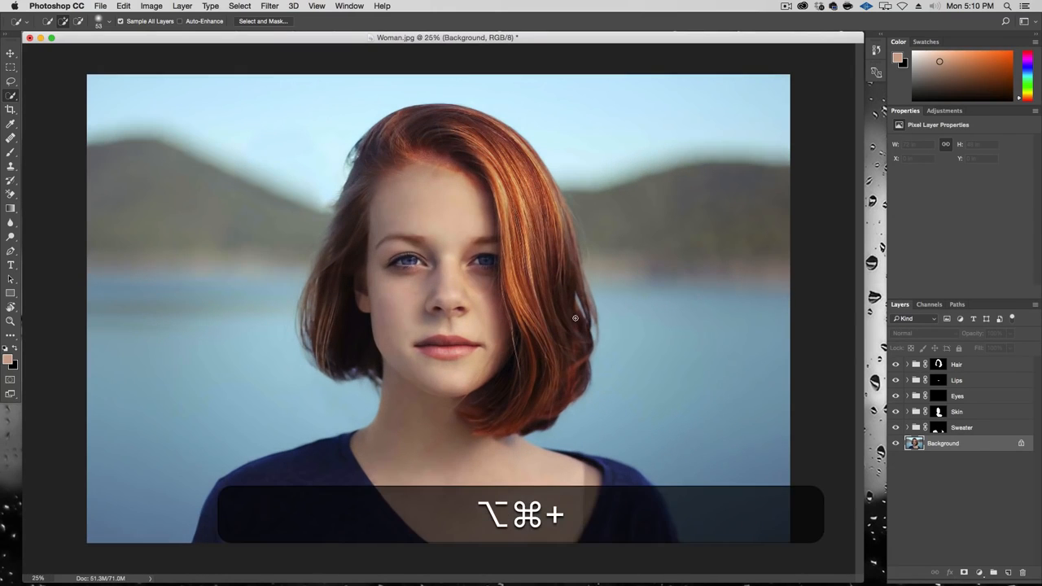
pyautogui.moveTo(696, 484)
pyautogui.mouseDown()
pyautogui.moveTo(719, 426)
pyautogui.moveTo(695, 270)
pyautogui.moveTo(621, 128)
pyautogui.moveTo(415, 69)
pyautogui.moveTo(228, 119)
pyautogui.moveTo(128, 321)
pyautogui.moveTo(123, 383)
pyautogui.moveTo(439, 518)
pyautogui.mouseUp()
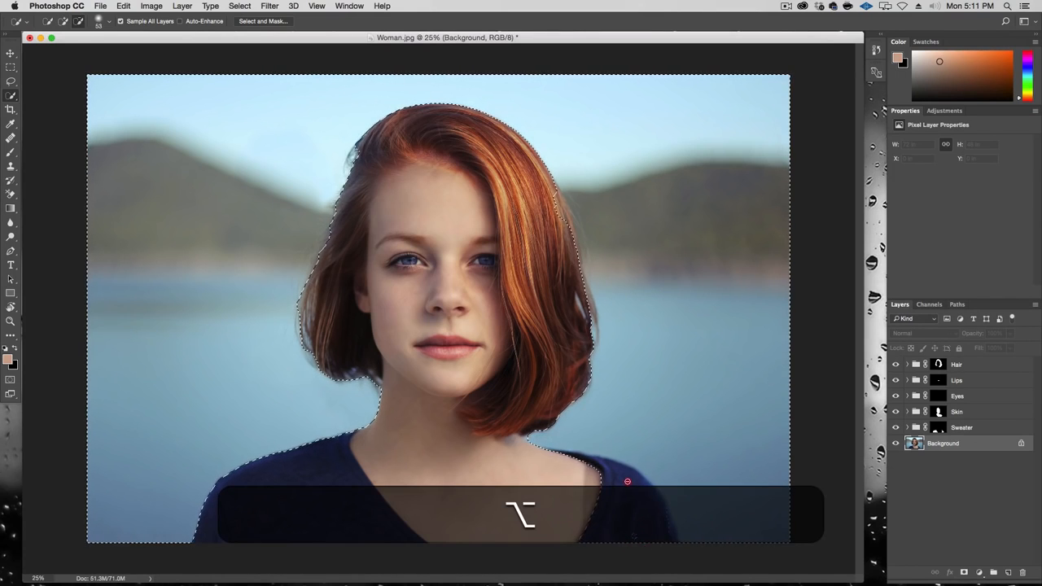
pyautogui.moveTo(625, 481)
pyautogui.mouseDown()
pyautogui.moveTo(671, 555)
pyautogui.moveTo(659, 512)
pyautogui.moveTo(550, 455)
pyautogui.mouseUp()
pyautogui.keyDown('alt'); pyautogui.click(549, 455); pyautogui.keyUp('alt')
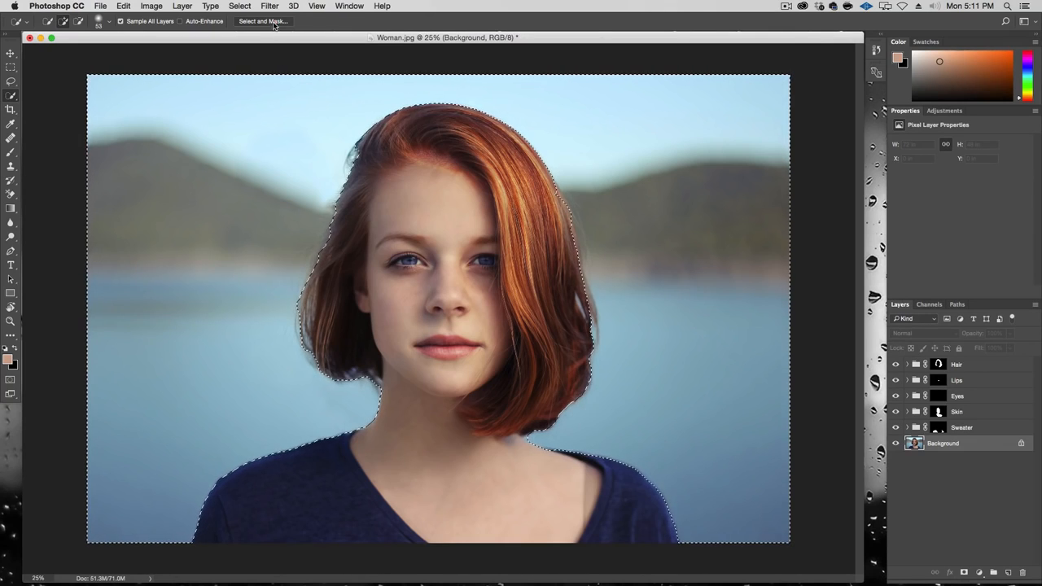
# Open the background selection in Select and Mask and preview it with the Overlay view
pyautogui.click(273, 22)
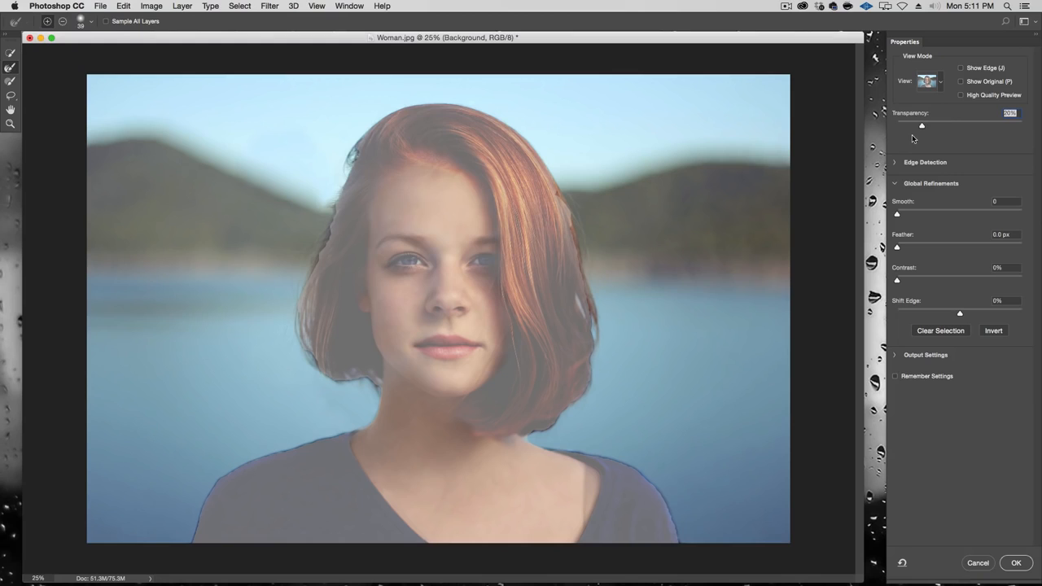
pyautogui.click(943, 82)
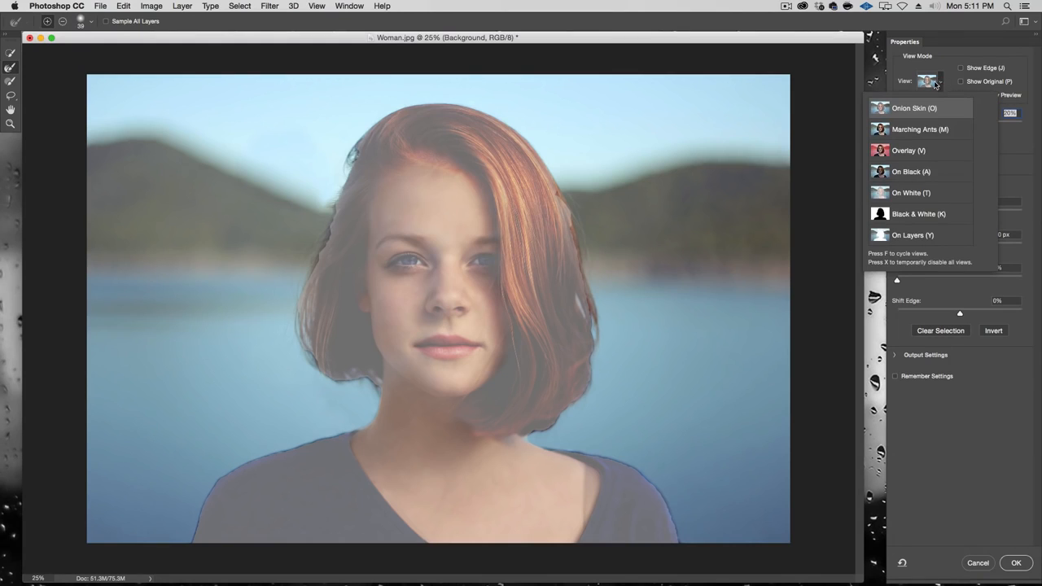
pyautogui.click(948, 152)
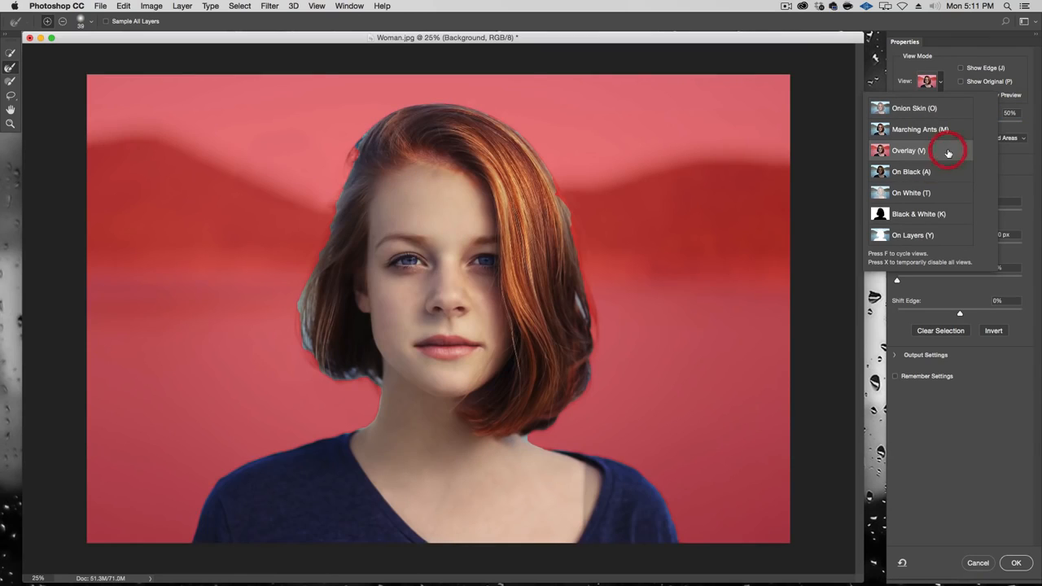
pyautogui.click(950, 59)
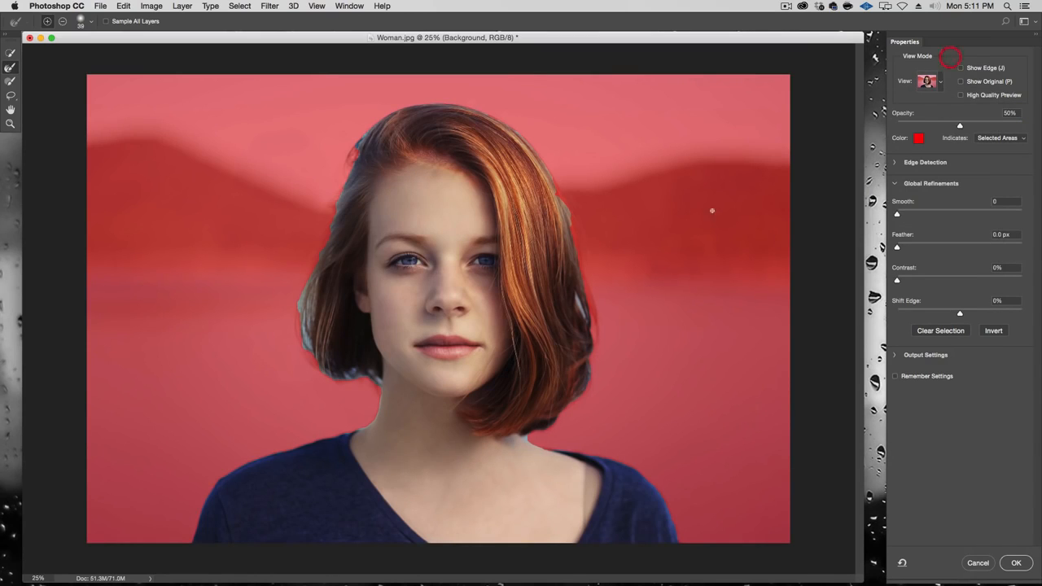
# Brush along the outer hair edges on both sides of the head with the Refine Edge Brush to refine the selection
pyautogui.moveTo(587, 298); pyautogui.dragTo(586, 292)
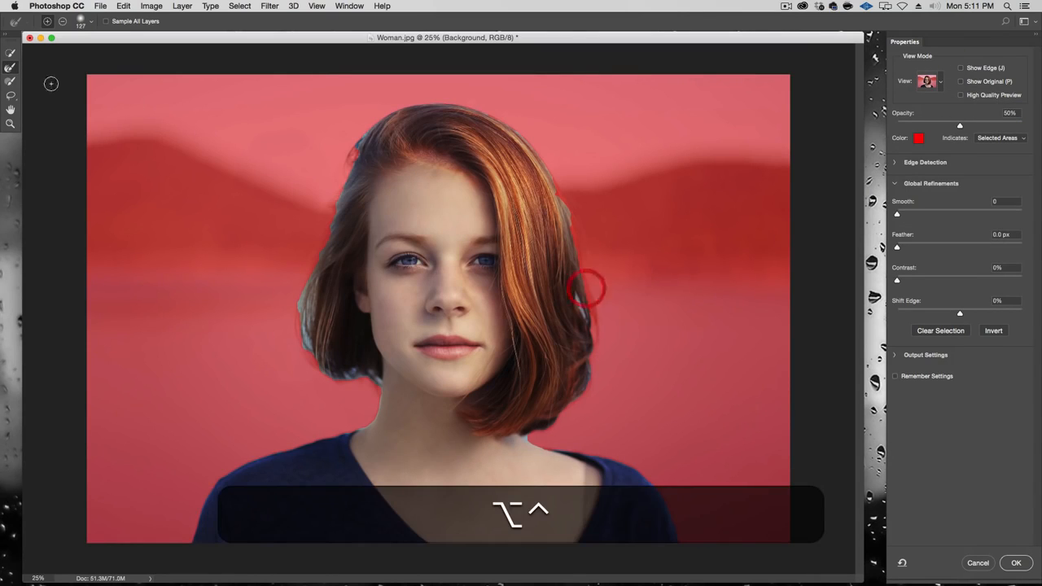
pyautogui.moveTo(369, 385); pyautogui.dragTo(363, 384)
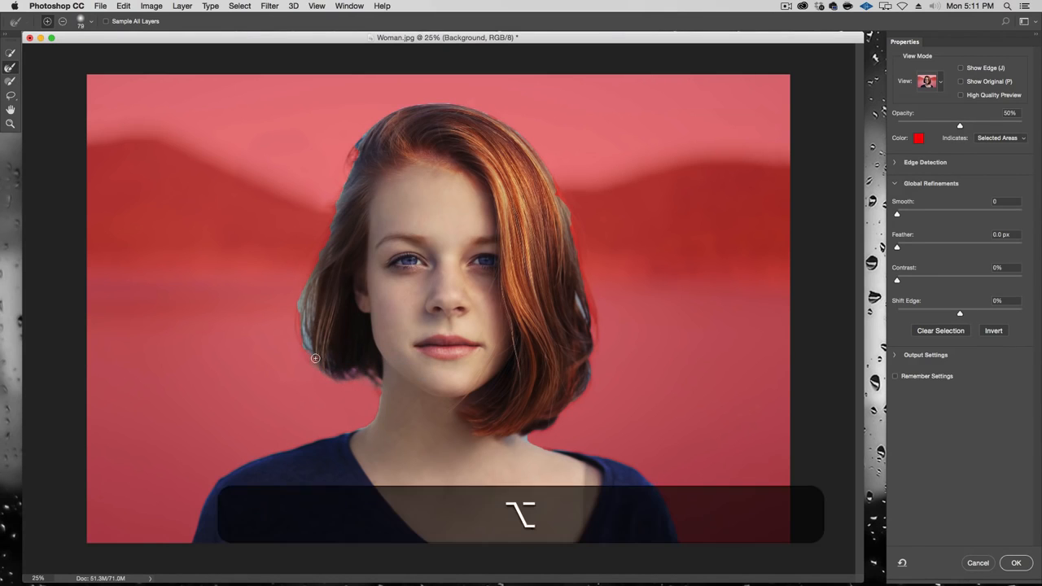
pyautogui.moveTo(315, 358)
pyautogui.mouseDown()
pyautogui.moveTo(327, 358)
pyautogui.moveTo(307, 308)
pyautogui.moveTo(323, 234)
pyautogui.moveTo(342, 168)
pyautogui.moveTo(382, 106)
pyautogui.mouseUp()
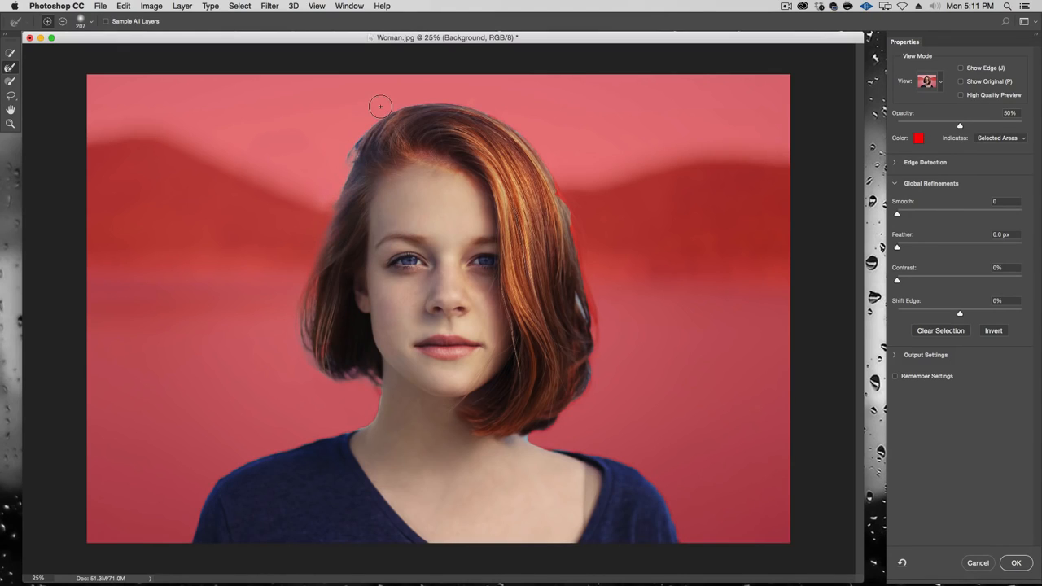
pyautogui.moveTo(527, 123)
pyautogui.mouseDown()
pyautogui.moveTo(563, 178)
pyautogui.moveTo(592, 288)
pyautogui.moveTo(595, 356)
pyautogui.moveTo(584, 392)
pyautogui.mouseUp()
pyautogui.moveTo(547, 429); pyautogui.dragTo(531, 434)
# Refine the selection edge along the neck and both shoulders and apply the refined selection
pyautogui.moveTo(630, 433); pyautogui.dragTo(618, 433)
pyautogui.moveTo(560, 449)
pyautogui.mouseDown()
pyautogui.moveTo(639, 467)
pyautogui.moveTo(663, 487)
pyautogui.moveTo(683, 542)
pyautogui.mouseUp()
pyautogui.moveTo(378, 392)
pyautogui.mouseDown()
pyautogui.moveTo(377, 414)
pyautogui.moveTo(361, 425)
pyautogui.moveTo(222, 470)
pyautogui.mouseUp()
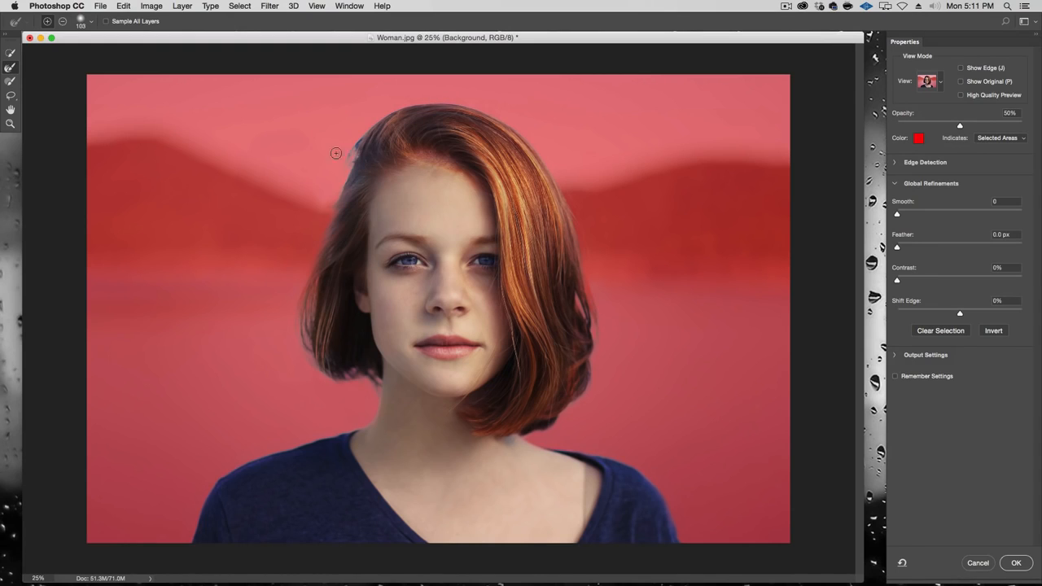
pyautogui.click(903, 247)
pyautogui.click(1017, 566)
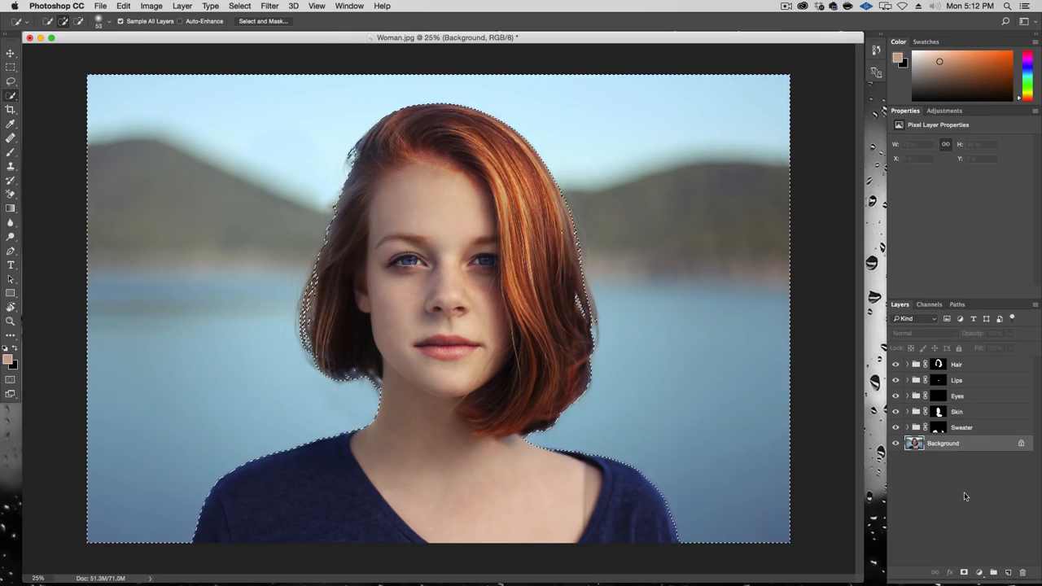
# Create a layer group named Background above the image layer and mask it with the refined selection
pyautogui.click(993, 573)
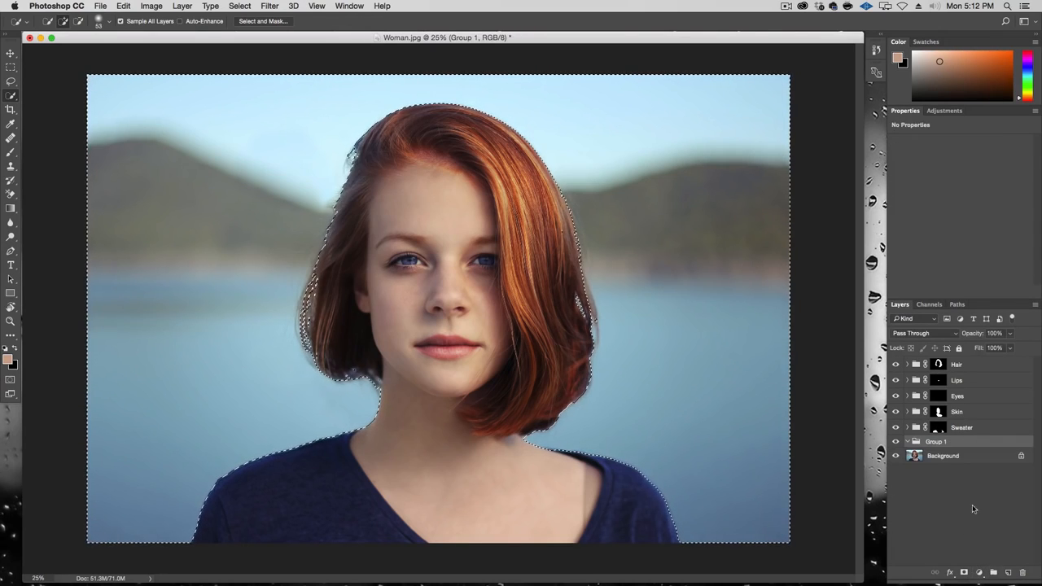
pyautogui.doubleClick(936, 441)
pyautogui.write('B')
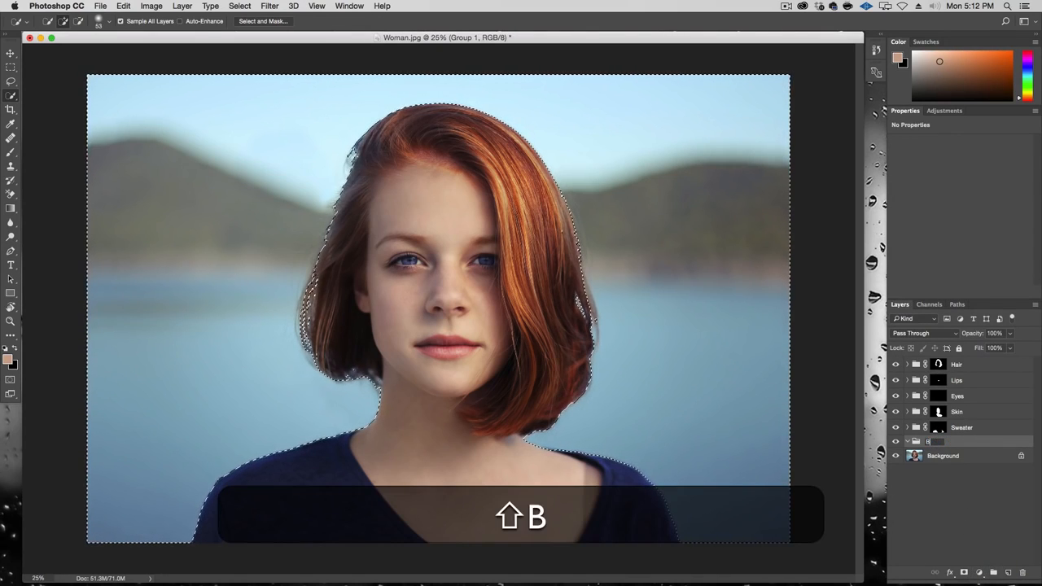
pyautogui.write('ackground')
pyautogui.press('Return')
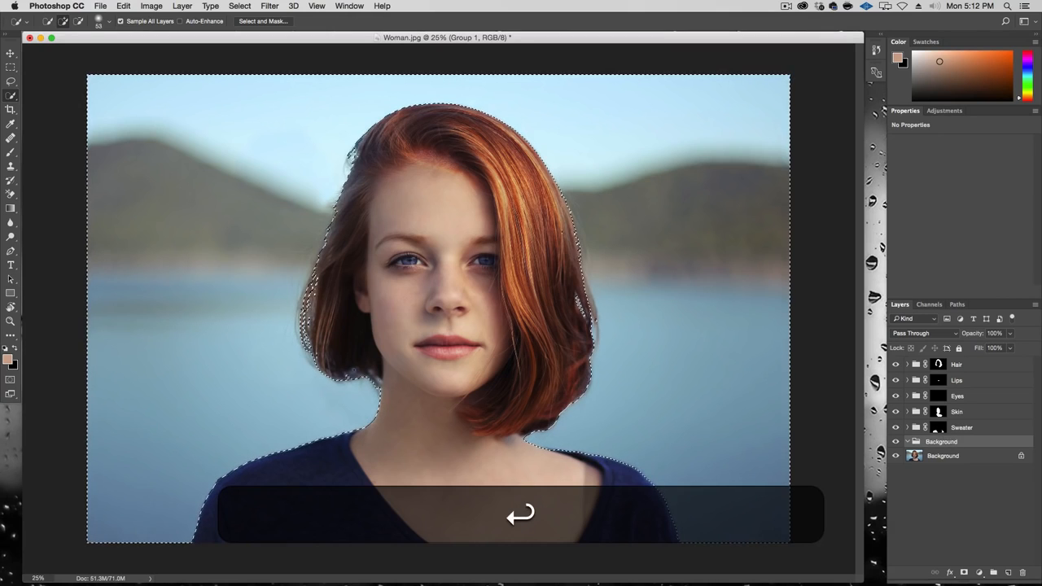
pyautogui.click(964, 573)
# Add a Curves adjustment inside the Background group and bow the RGB curve upward to darken the sky, hills and lake
pyautogui.click(979, 574)
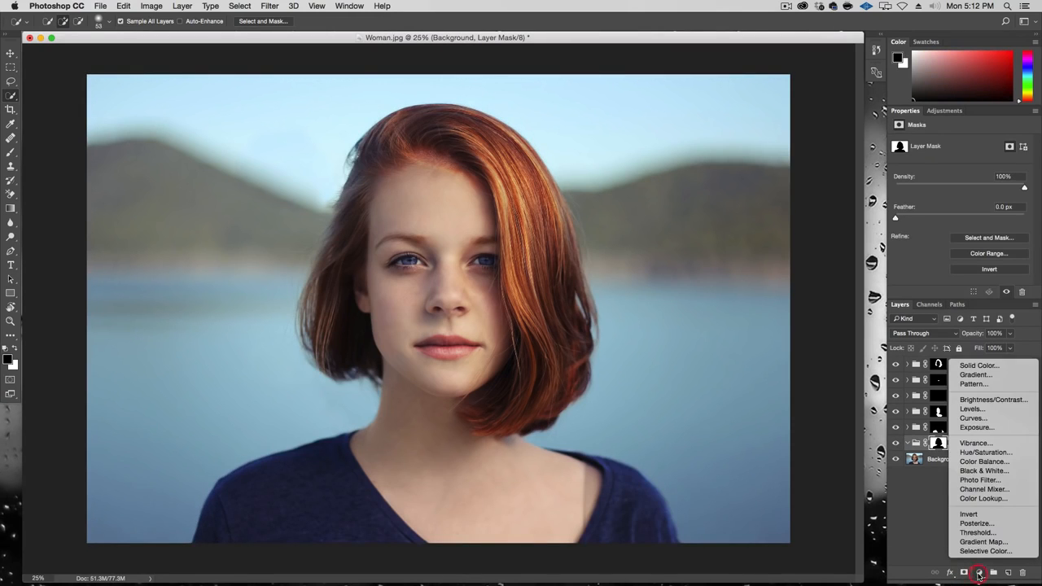
pyautogui.click(994, 417)
pyautogui.click(959, 218)
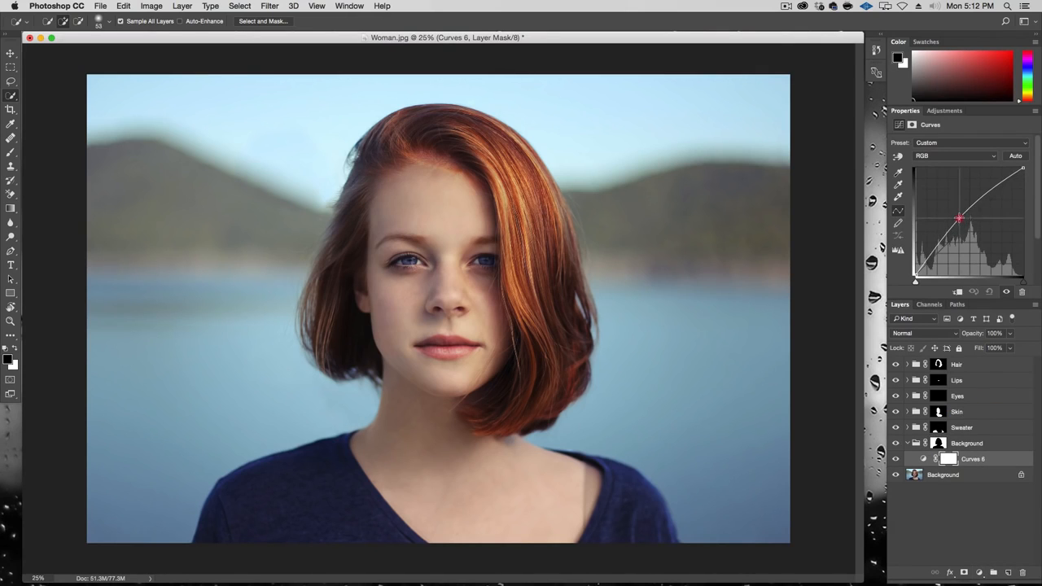
pyautogui.moveTo(959, 218); pyautogui.dragTo(956, 207)
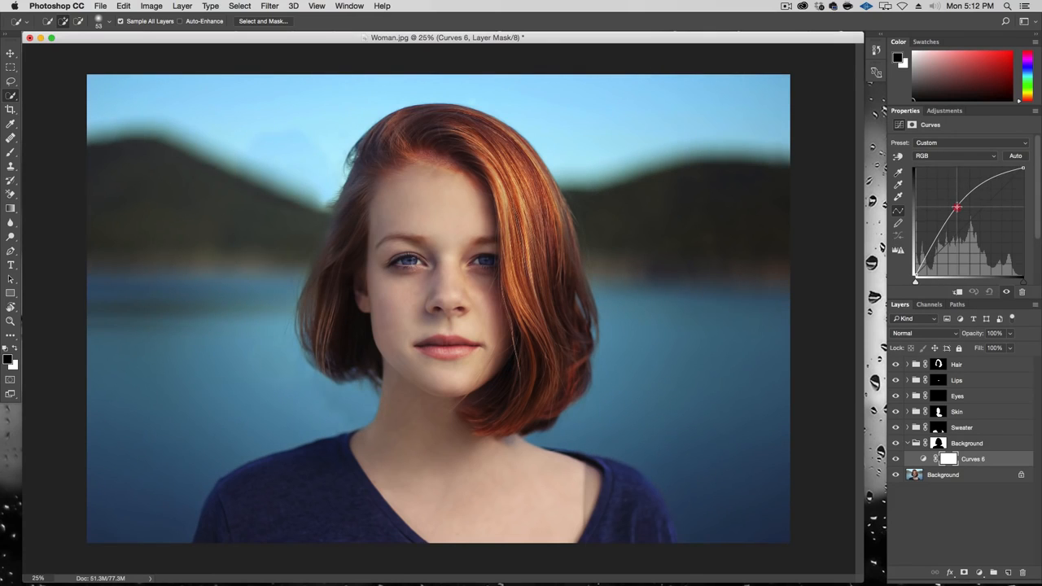
pyautogui.moveTo(956, 208); pyautogui.dragTo(958, 209)
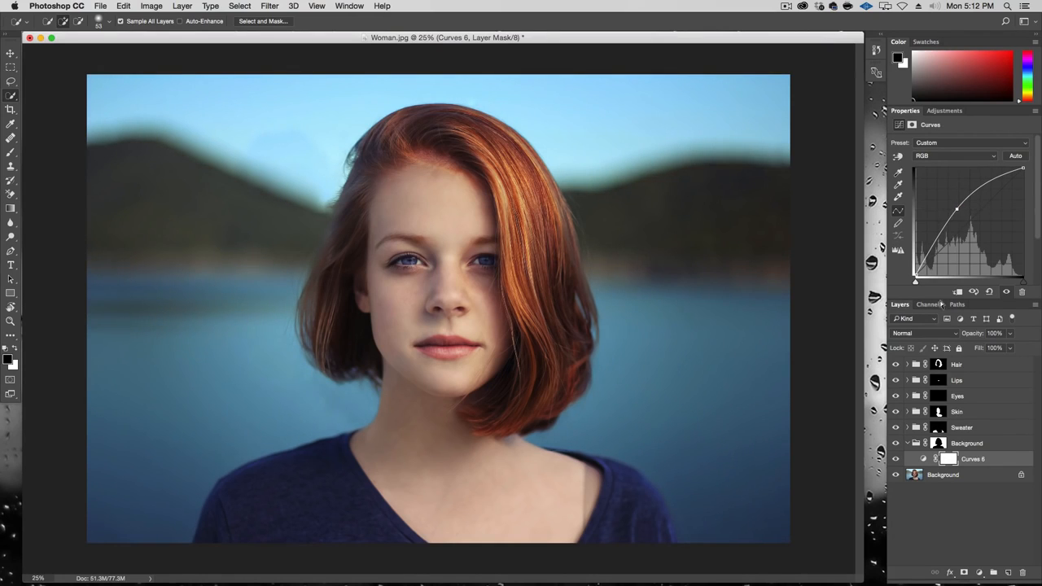
# Add a Vibrance adjustment to the Background group with Vibrance +36 and Saturation +17, and compare the group hidden and shown
pyautogui.click(980, 573)
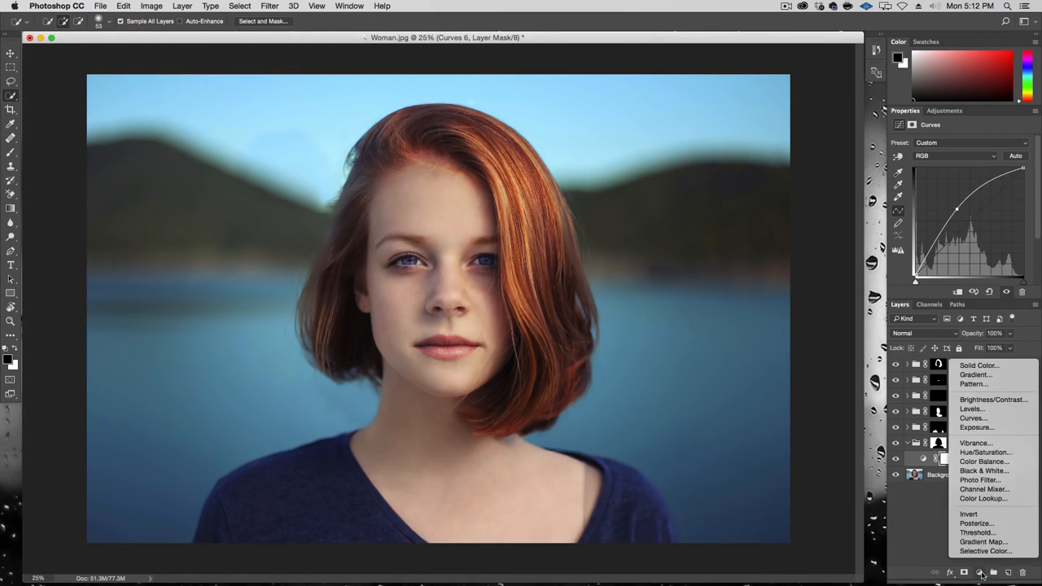
pyautogui.click(1004, 443)
pyautogui.moveTo(962, 173); pyautogui.dragTo(983, 154)
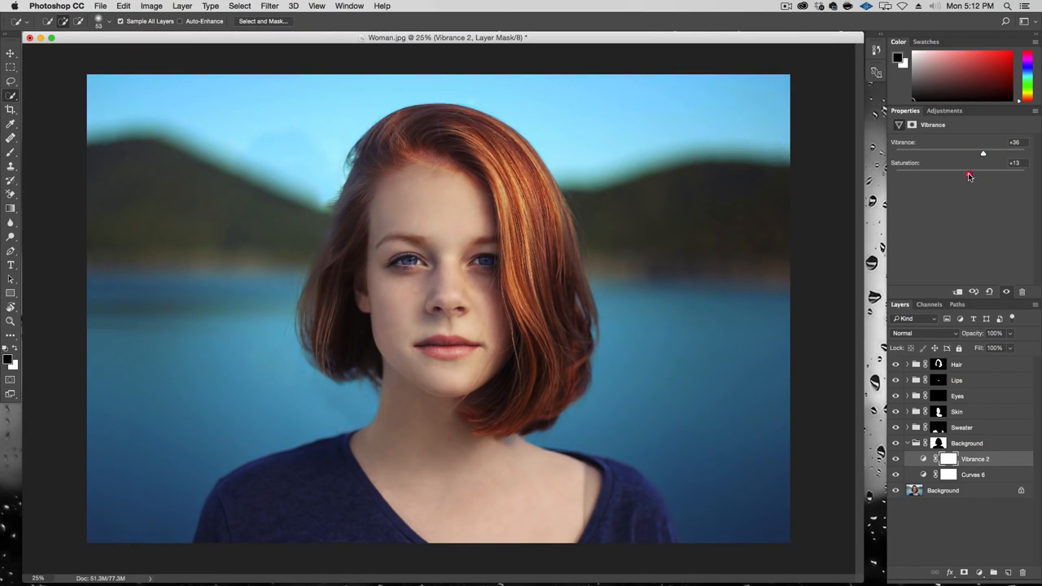
pyautogui.moveTo(971, 175); pyautogui.dragTo(970, 173)
pyautogui.click(895, 443)
pyautogui.click(896, 444)
pyautogui.click(895, 444)
pyautogui.click(895, 444)
pyautogui.click(895, 444)
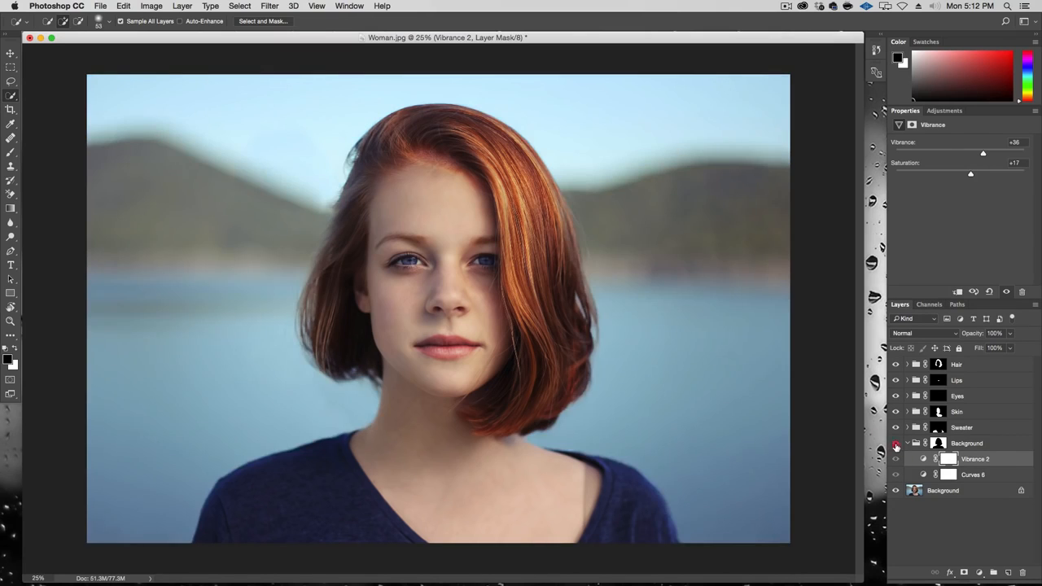
pyautogui.click(895, 443)
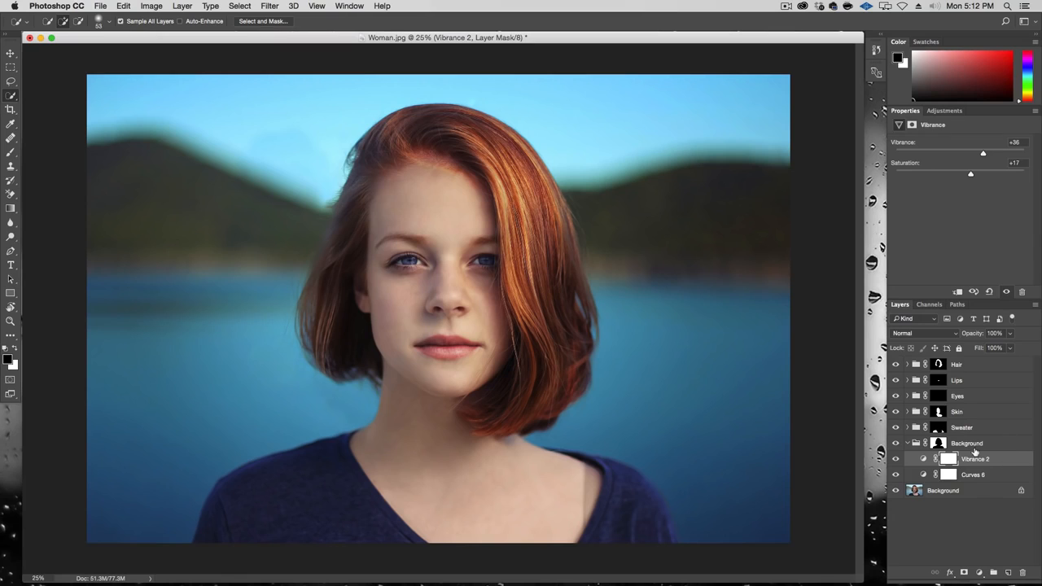
# Feather the Background group's mask by 1.3 px, compare the group hidden and shown, and collapse it
pyautogui.click(943, 445)
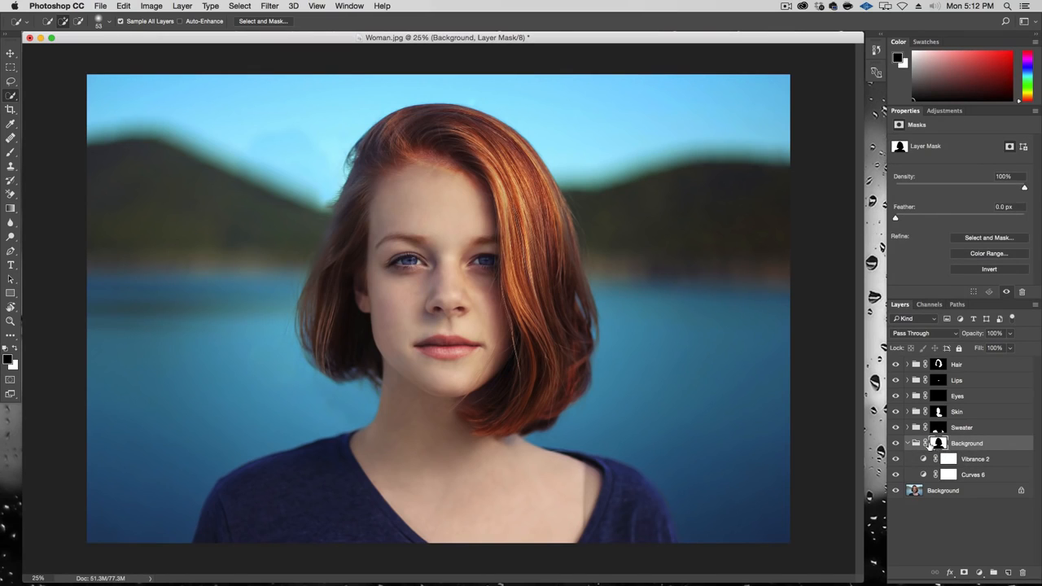
pyautogui.moveTo(898, 219)
pyautogui.mouseDown()
pyautogui.moveTo(985, 218)
pyautogui.moveTo(905, 219)
pyautogui.mouseUp()
pyautogui.click(895, 443)
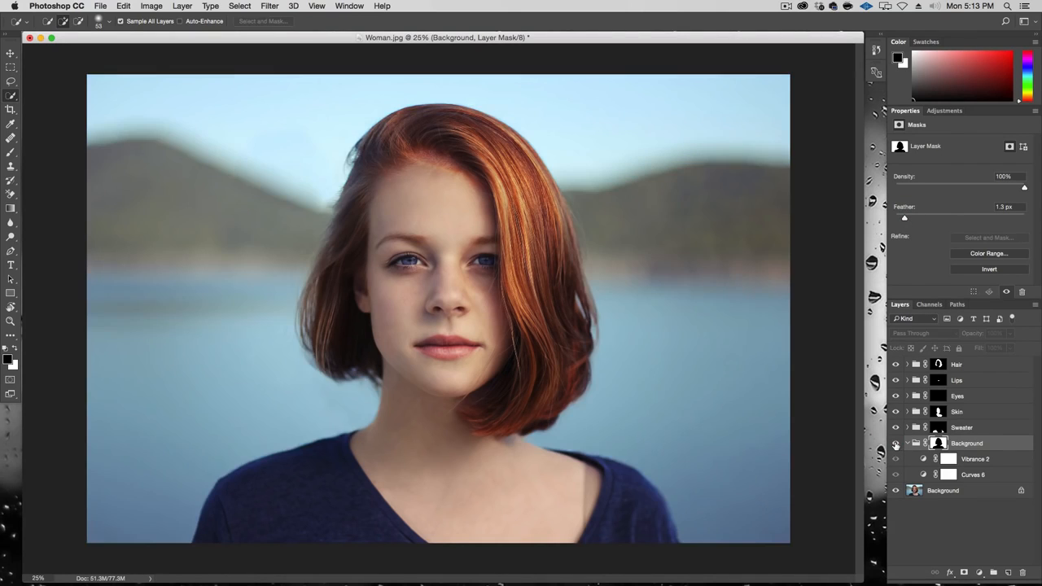
pyautogui.click(895, 442)
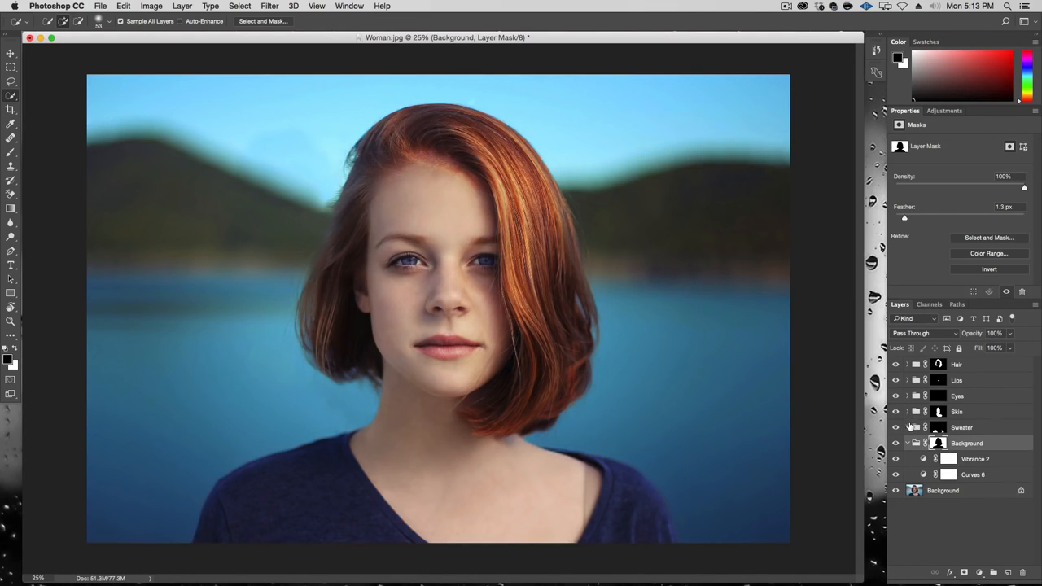
pyautogui.click(907, 443)
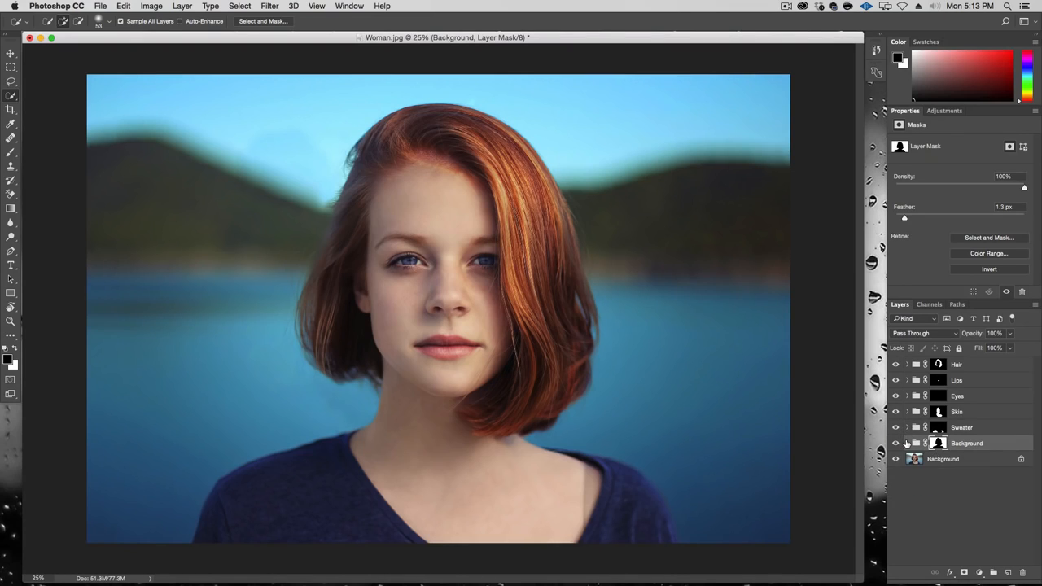
# Check the Skin group's effect and lower the opacity of its color fill, Layer 1, to 30%
pyautogui.click(895, 412)
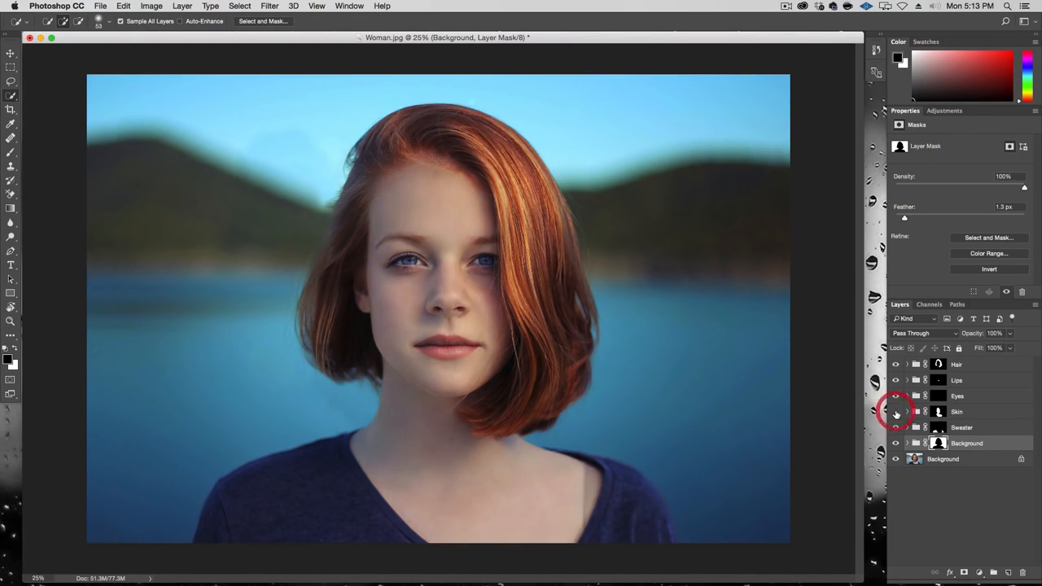
pyautogui.click(896, 413)
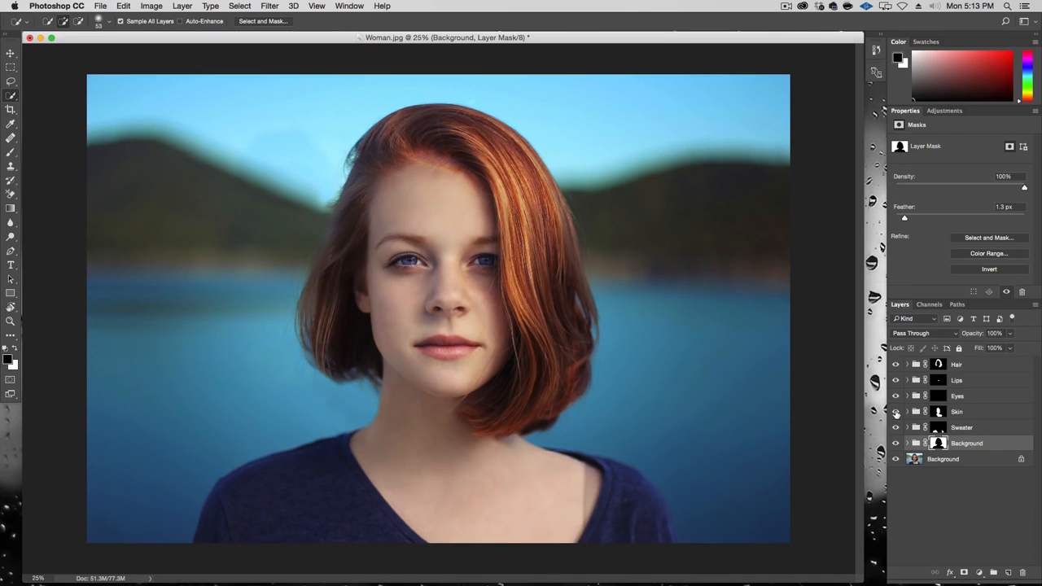
pyautogui.click(907, 412)
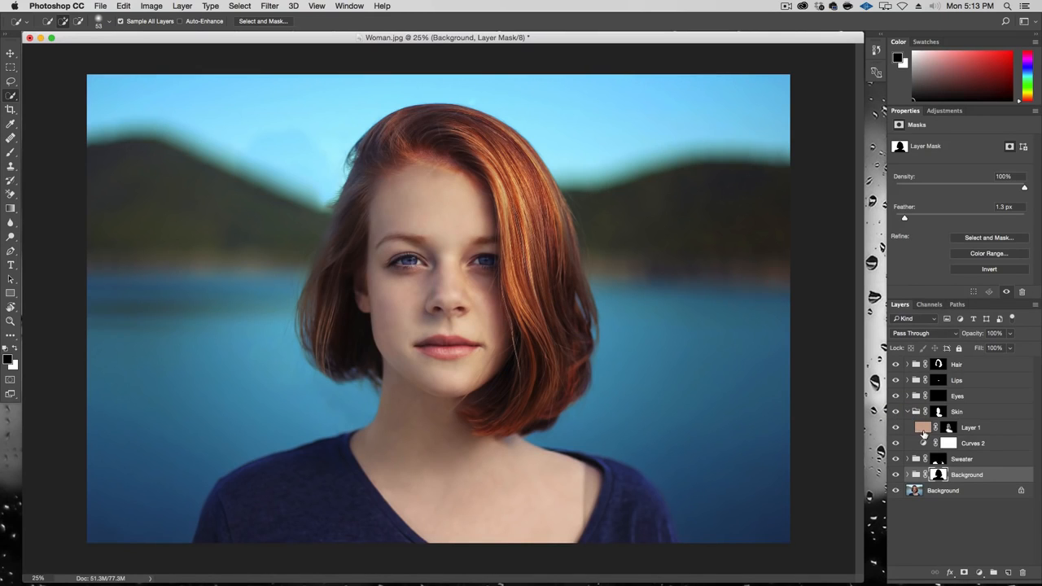
pyautogui.click(923, 433)
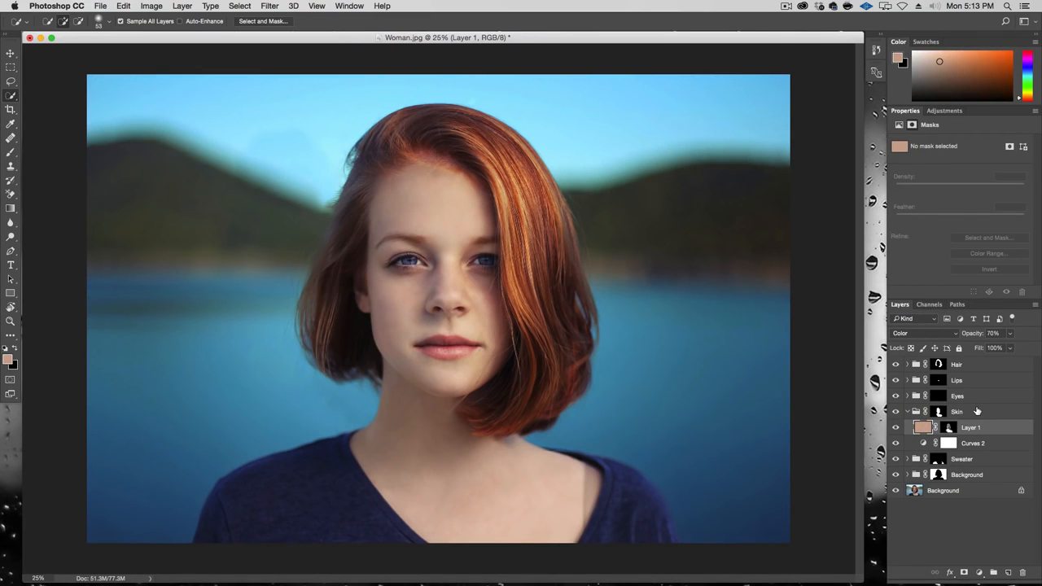
pyautogui.press('v')
pyautogui.press('3')
pyautogui.press('0')
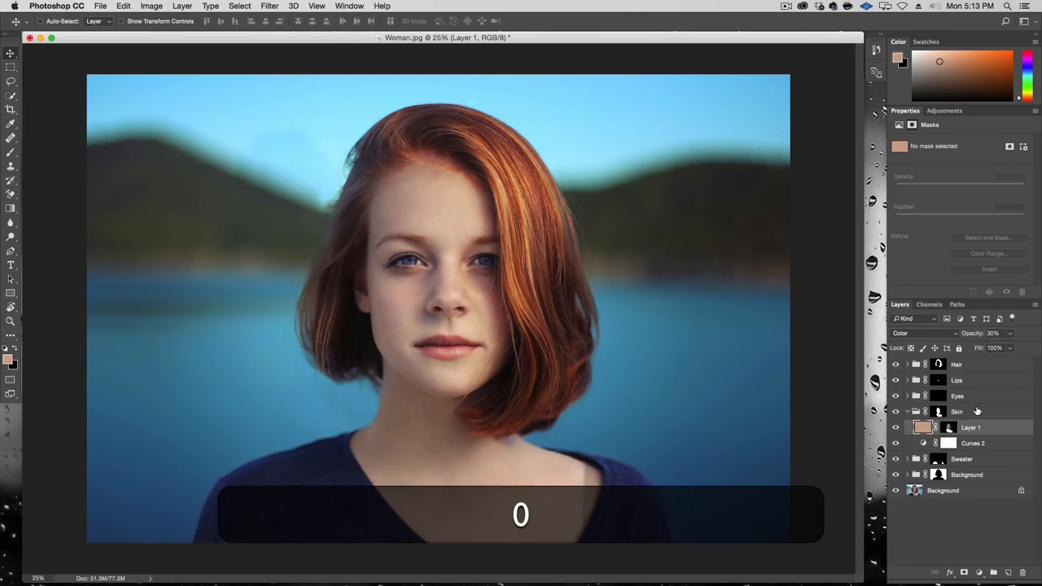
# Compare the skin with and without the Skin group's Curves 2 adjustment
pyautogui.click(893, 443)
pyautogui.click(893, 443)
pyautogui.click(893, 442)
pyautogui.click(893, 442)
pyautogui.click(892, 442)
pyautogui.click(893, 442)
pyautogui.click(894, 443)
pyautogui.click(893, 442)
# Add a Curves adjustment above Layer 1 in the Skin group and pull the RGB curve down slightly to brighten the skin
pyautogui.click(980, 573)
pyautogui.click(995, 419)
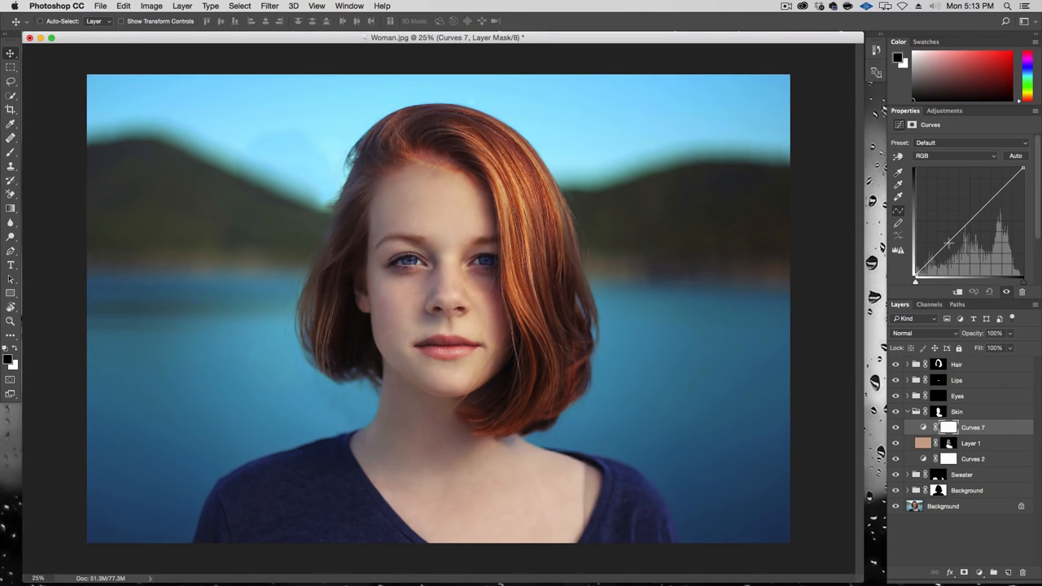
pyautogui.moveTo(949, 242); pyautogui.dragTo(949, 244)
# Raise the Blue channel's curve slightly at the midtones in the new Skin Curves adjustment to warm the skin
pyautogui.click(954, 155)
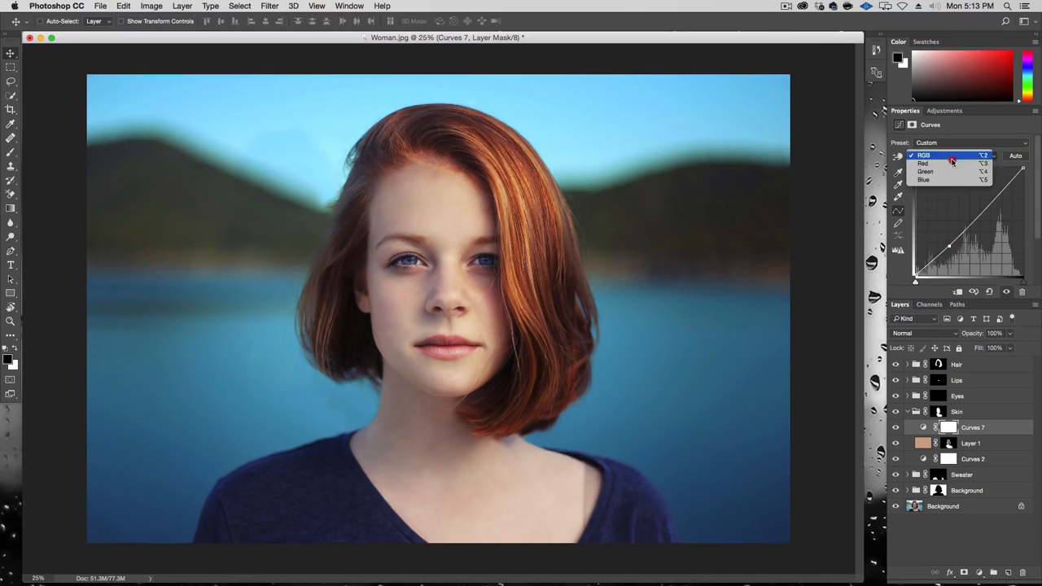
pyautogui.hotkey('alt', '5')
pyautogui.click(966, 228)
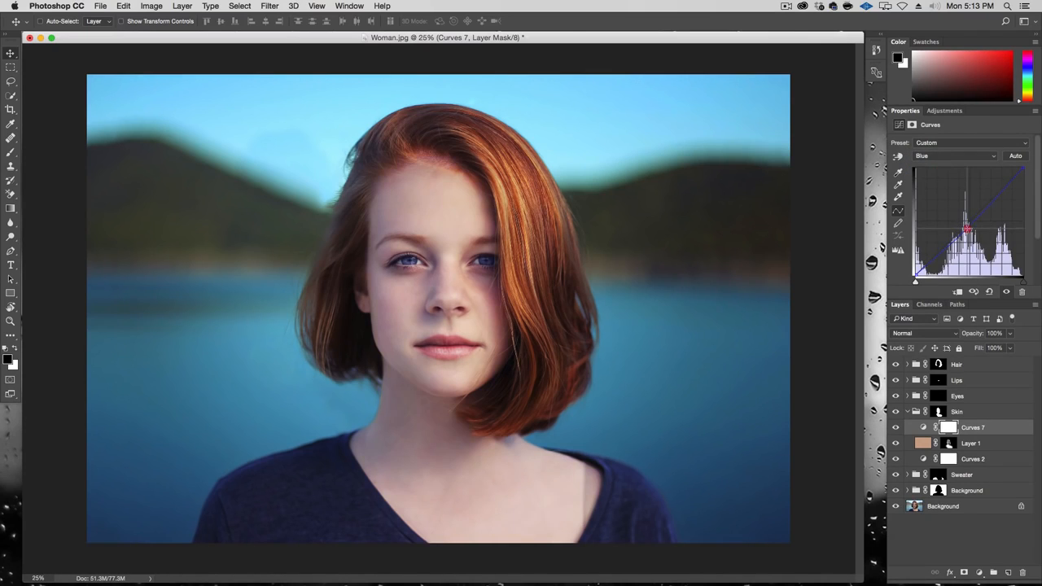
pyautogui.moveTo(967, 228); pyautogui.dragTo(965, 223)
# Enlarge the Curves properties area to reveal the Input and Output fields
pyautogui.click(1035, 111)
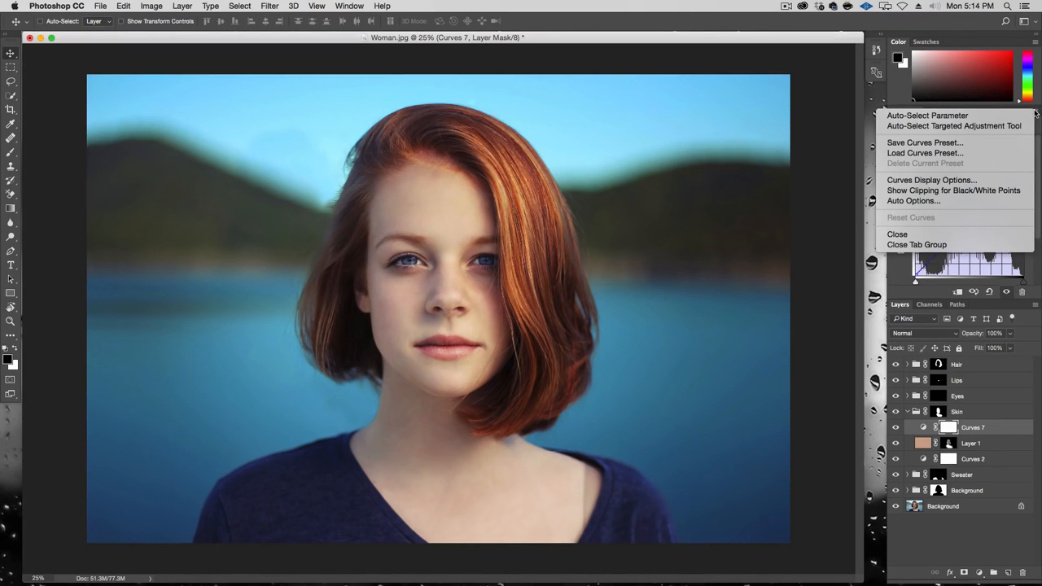
pyautogui.click(1034, 112)
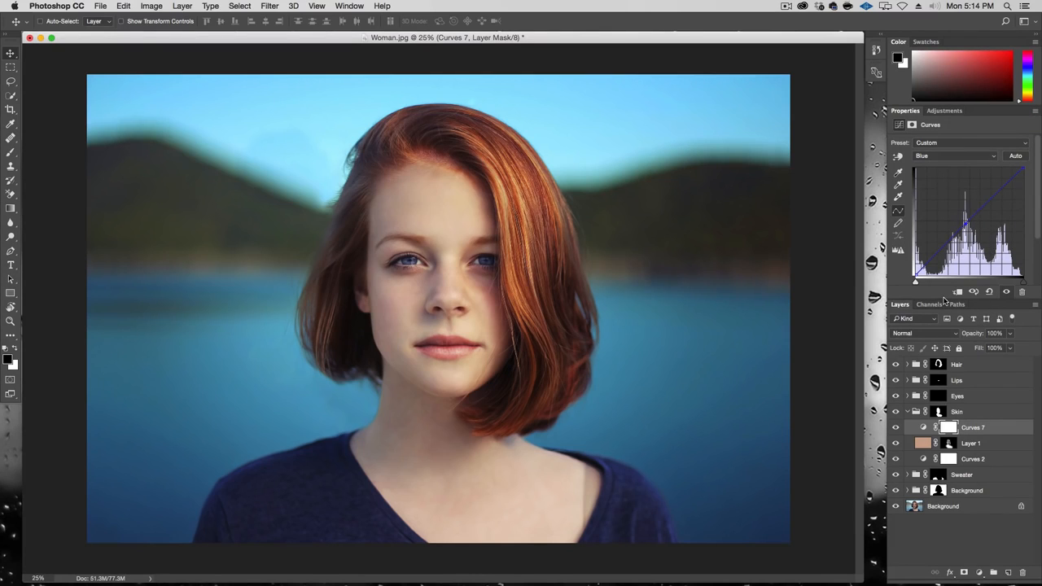
pyautogui.moveTo(943, 297); pyautogui.dragTo(945, 318)
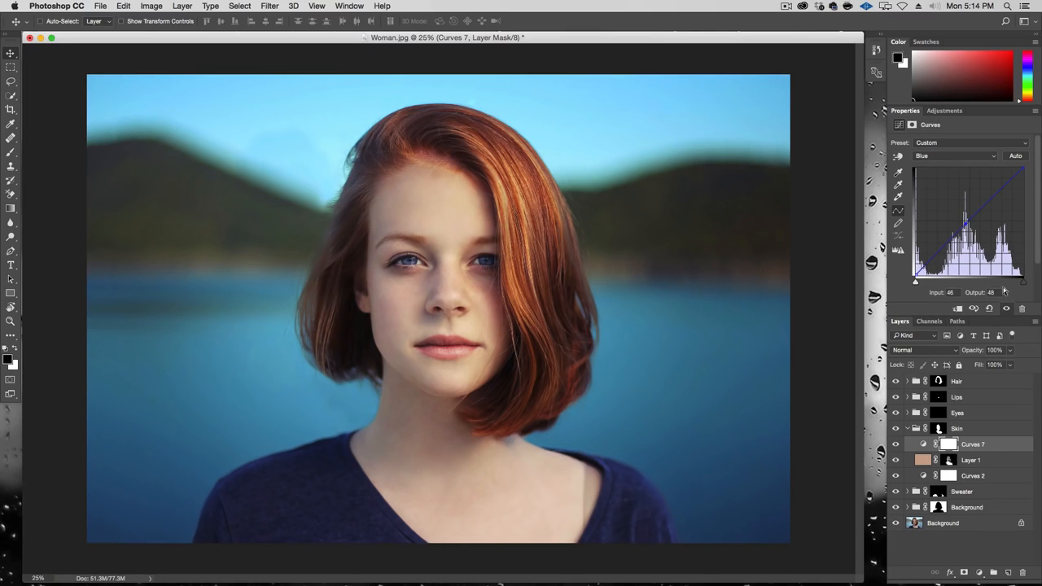
# Compare the skin with and without the Skin group's Curves 7 adjustment
pyautogui.click(896, 445)
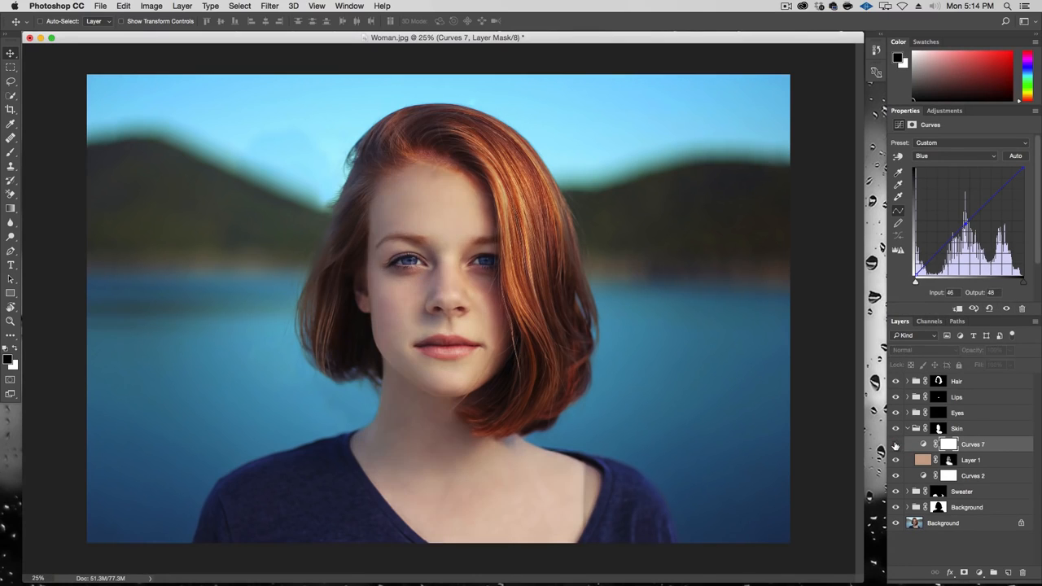
pyautogui.click(895, 445)
pyautogui.click(896, 445)
pyautogui.click(895, 444)
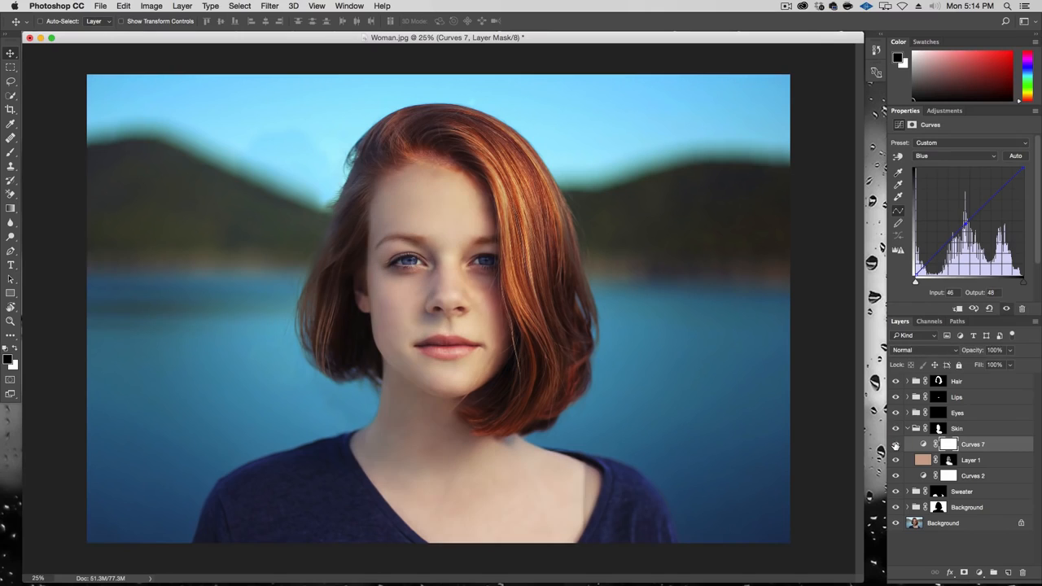
pyautogui.click(896, 444)
pyautogui.click(895, 444)
pyautogui.click(896, 444)
pyautogui.click(896, 445)
pyautogui.click(896, 444)
pyautogui.click(896, 445)
# Add an empty layer above Hue/Saturation 1 inside the Hair group and set its blend mode to Color
pyautogui.click(908, 428)
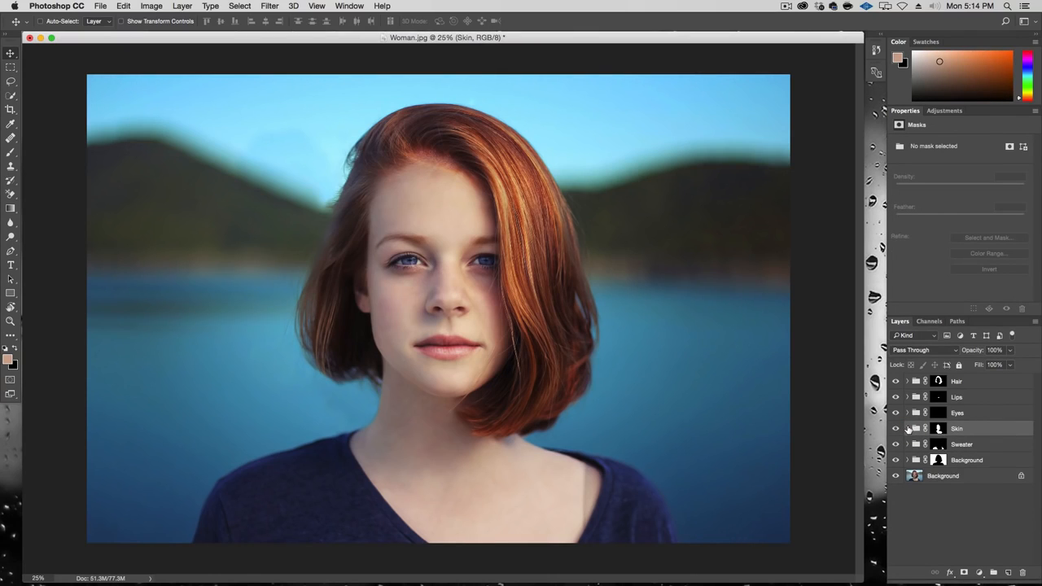
pyautogui.click(907, 382)
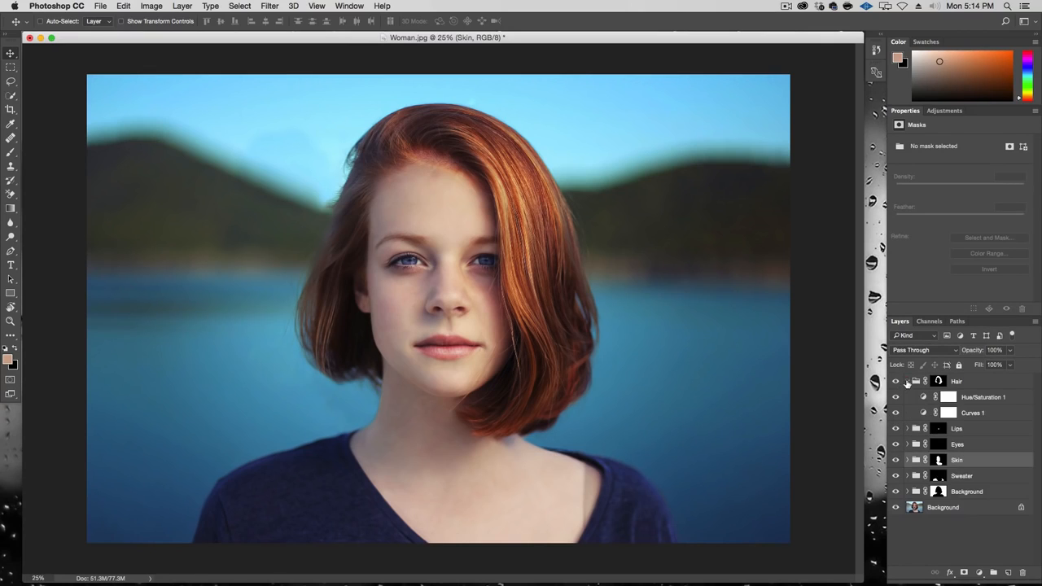
pyautogui.click(915, 385)
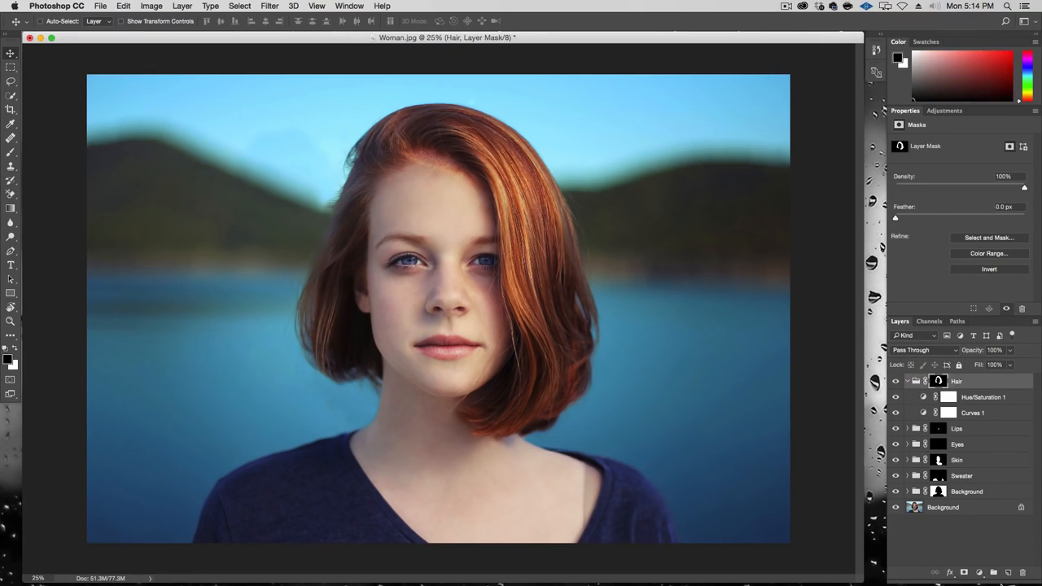
pyautogui.click(1007, 572)
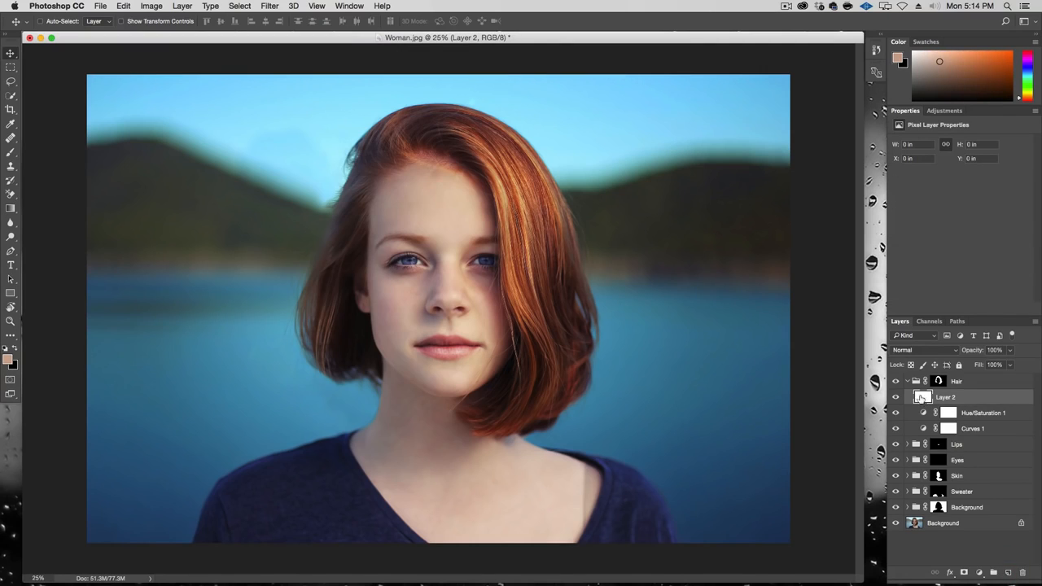
pyautogui.click(927, 351)
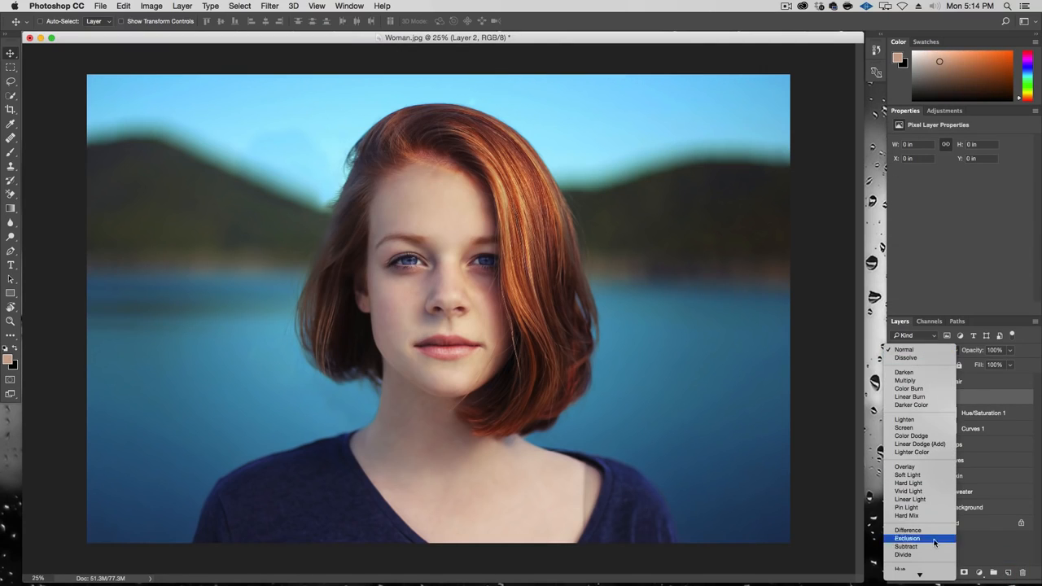
pyautogui.click(903, 566)
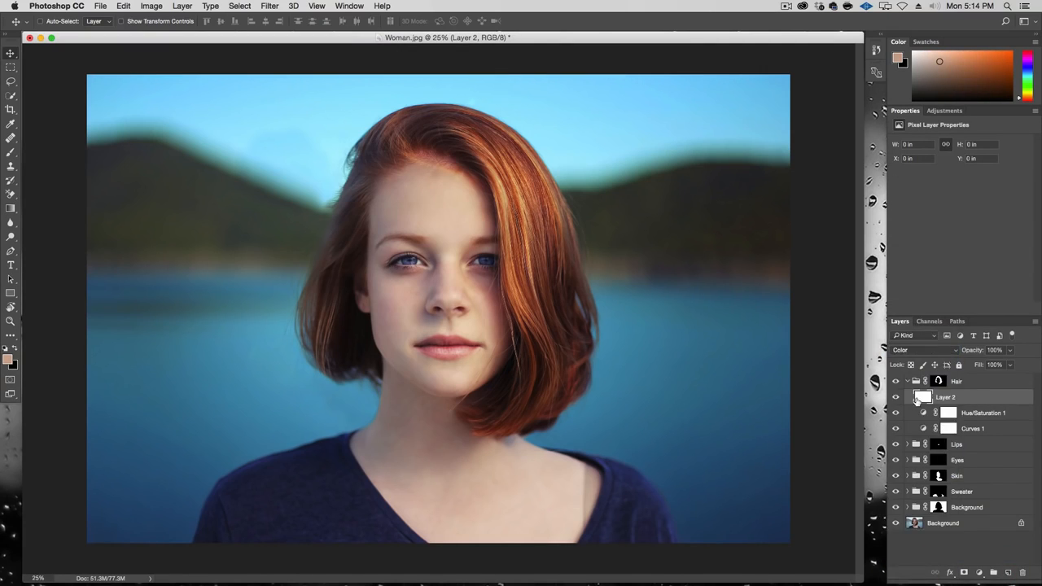
# Sample a reddish-orange from the hair, paint it over the duller hair areas on Layer 2, and lower the layer's opacity to 36%
pyautogui.press('i')
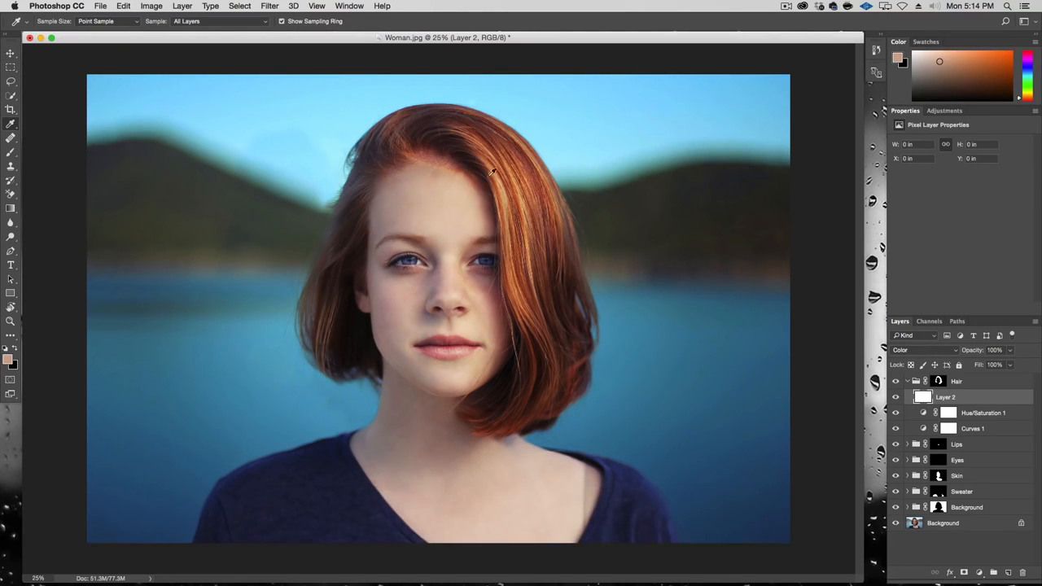
pyautogui.moveTo(518, 189); pyautogui.dragTo(519, 192)
pyautogui.press('b')
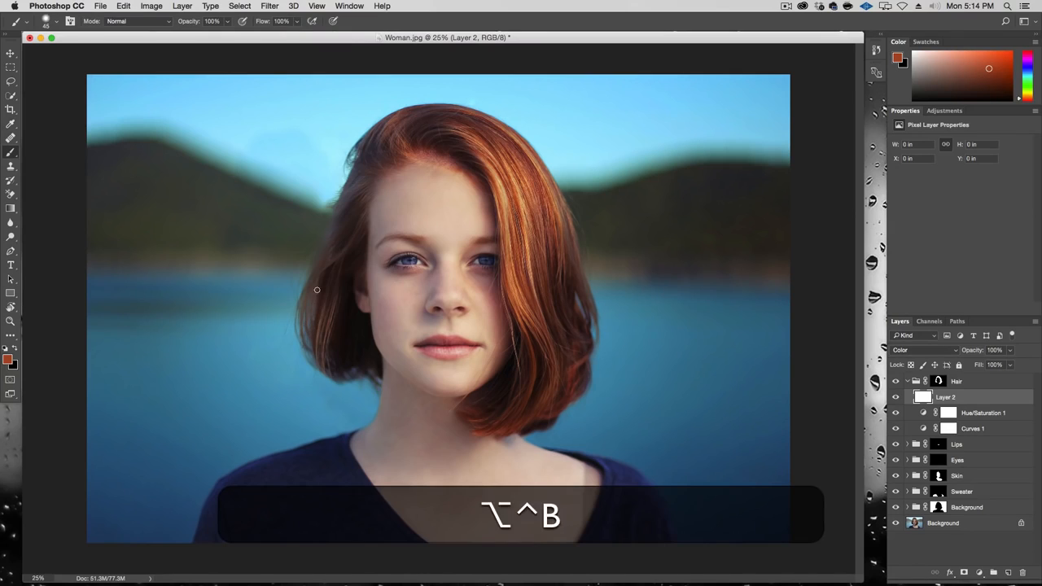
pyautogui.moveTo(317, 289)
pyautogui.mouseDown()
pyautogui.moveTo(363, 269)
pyautogui.moveTo(340, 273)
pyautogui.mouseUp()
pyautogui.moveTo(330, 331)
pyautogui.mouseDown()
pyautogui.moveTo(320, 316)
pyautogui.moveTo(338, 350)
pyautogui.moveTo(330, 240)
pyautogui.moveTo(350, 167)
pyautogui.moveTo(407, 86)
pyautogui.moveTo(439, 67)
pyautogui.moveTo(436, 128)
pyautogui.moveTo(497, 63)
pyautogui.moveTo(593, 174)
pyautogui.mouseUp()
pyautogui.moveTo(521, 105)
pyautogui.mouseDown()
pyautogui.moveTo(549, 146)
pyautogui.moveTo(614, 307)
pyautogui.moveTo(622, 371)
pyautogui.moveTo(567, 445)
pyautogui.mouseUp()
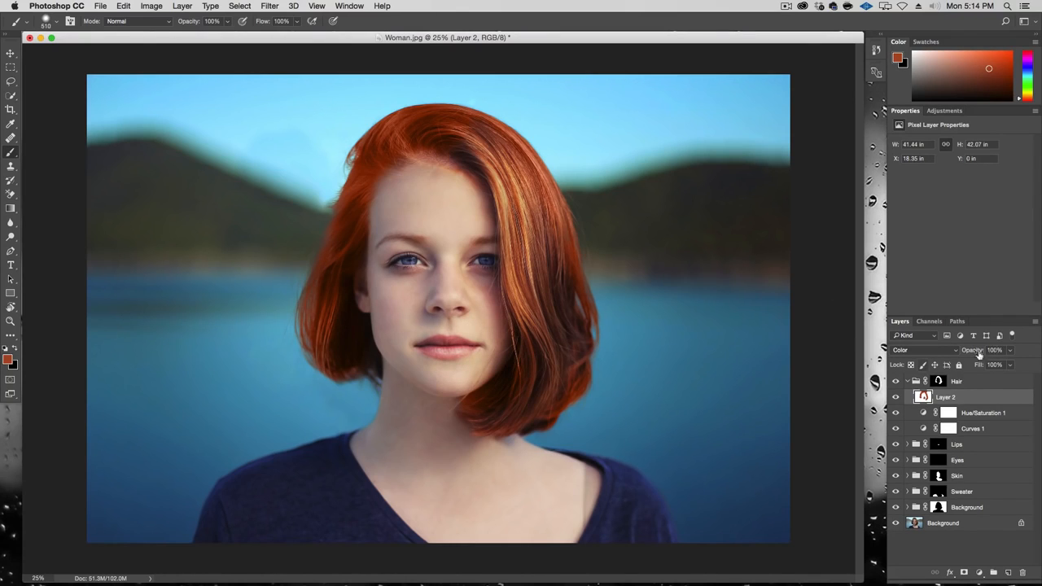
pyautogui.moveTo(1010, 350); pyautogui.dragTo(978, 367)
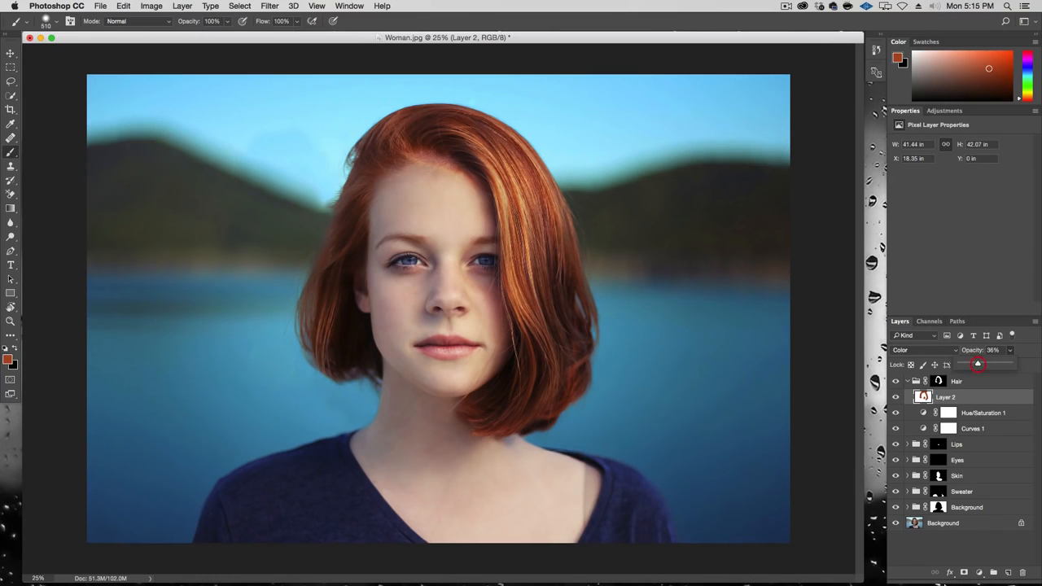
# Add a layer mask to Layer 2 and paint black around the face to keep the hair color off the skin
pyautogui.click(964, 572)
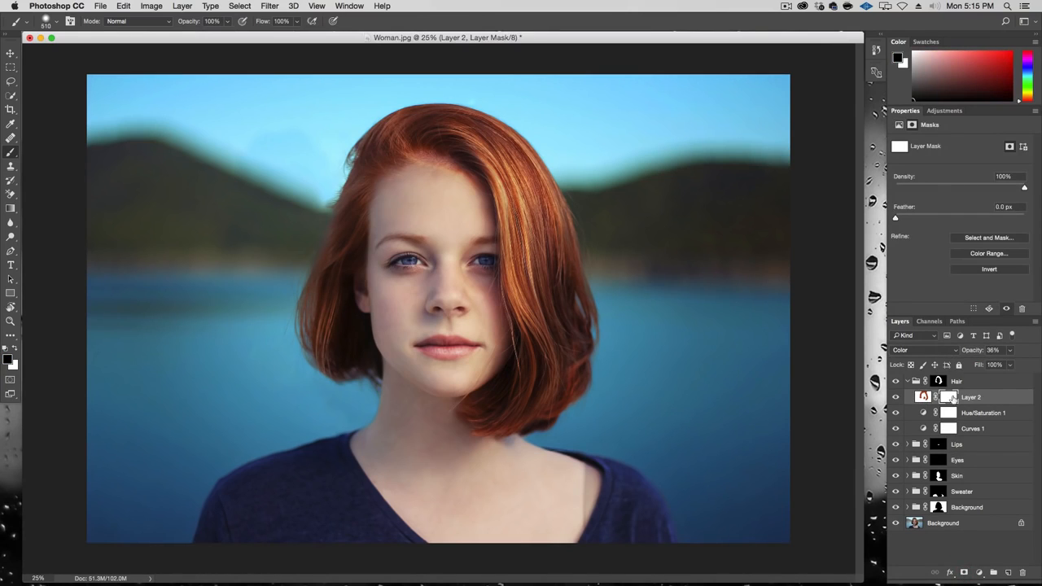
pyautogui.moveTo(411, 247)
pyautogui.mouseDown()
pyautogui.moveTo(415, 308)
pyautogui.moveTo(407, 122)
pyautogui.moveTo(410, 173)
pyautogui.moveTo(380, 190)
pyautogui.moveTo(372, 228)
pyautogui.moveTo(382, 348)
pyautogui.mouseUp()
pyautogui.moveTo(492, 375)
pyautogui.mouseDown()
pyautogui.moveTo(458, 376)
pyautogui.moveTo(498, 318)
pyautogui.moveTo(482, 287)
pyautogui.mouseUp()
# Compare the hair with and without Layer 2's color, and collapse the Hair group
pyautogui.click(896, 397)
pyautogui.click(896, 398)
pyautogui.click(896, 397)
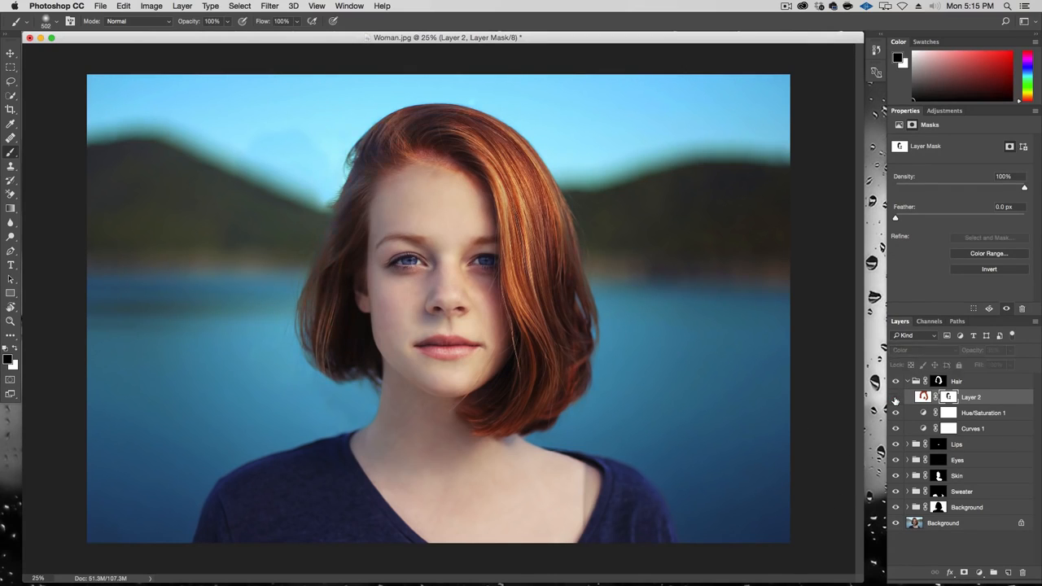
pyautogui.click(896, 398)
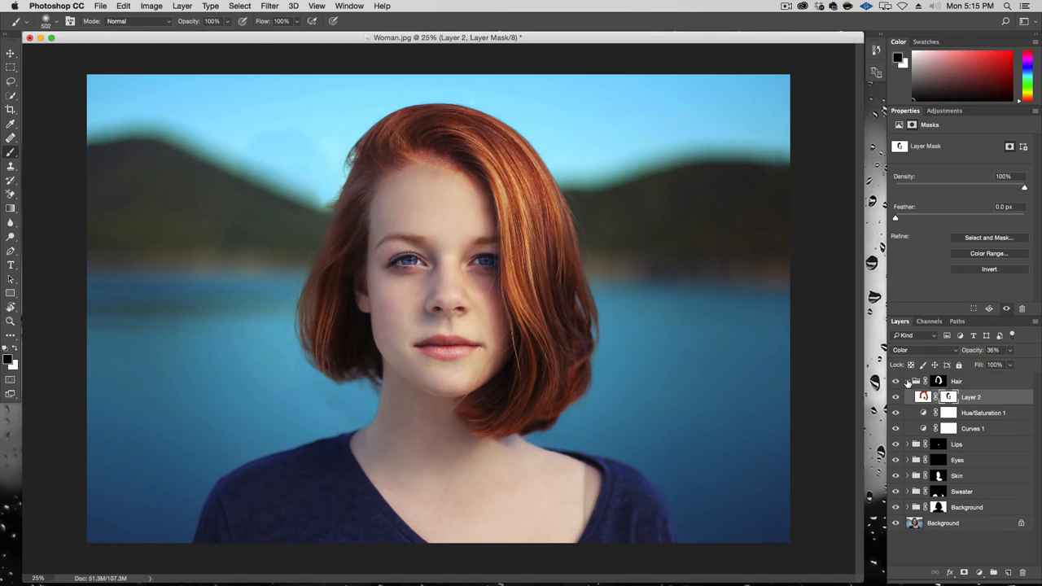
pyautogui.click(912, 382)
pyautogui.click(908, 381)
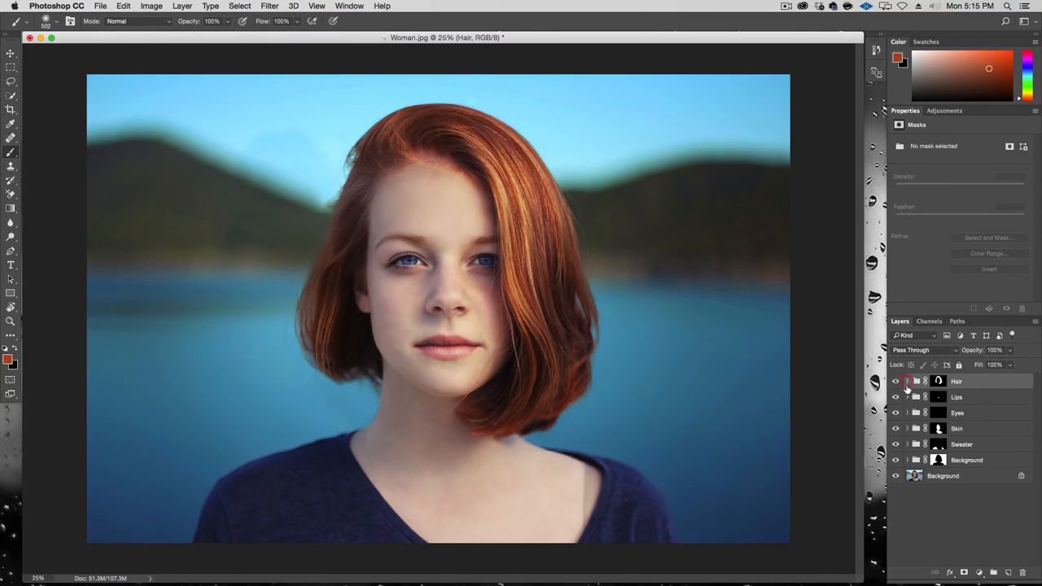
# Duplicate the Background layer, move the copy above the Hair group, and toggle its visibility to compare the original with the retouch
pyautogui.click(971, 479)
pyautogui.press('super+j')
pyautogui.moveTo(959, 478); pyautogui.dragTo(954, 374)
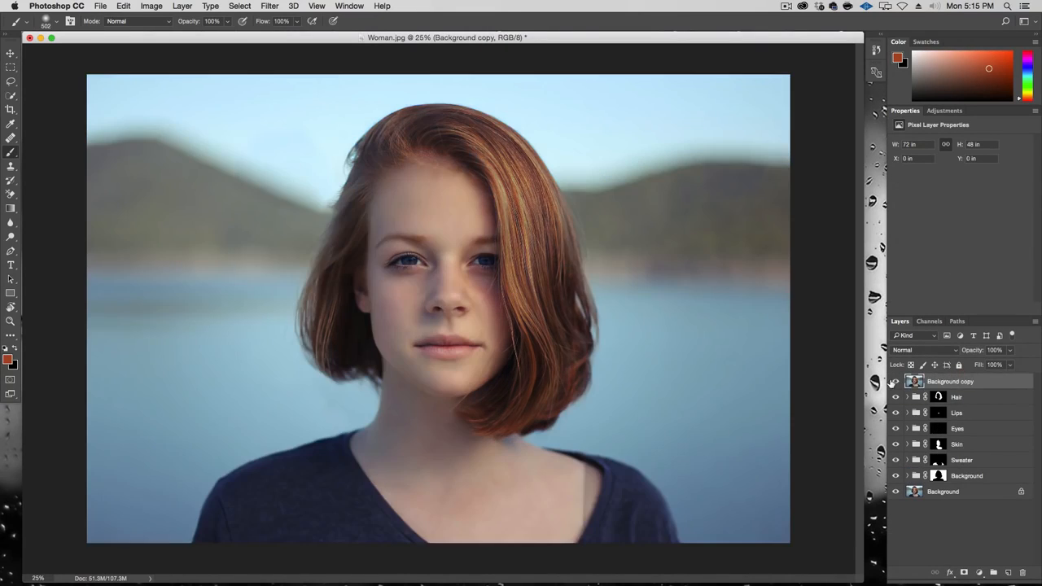
pyautogui.click(895, 382)
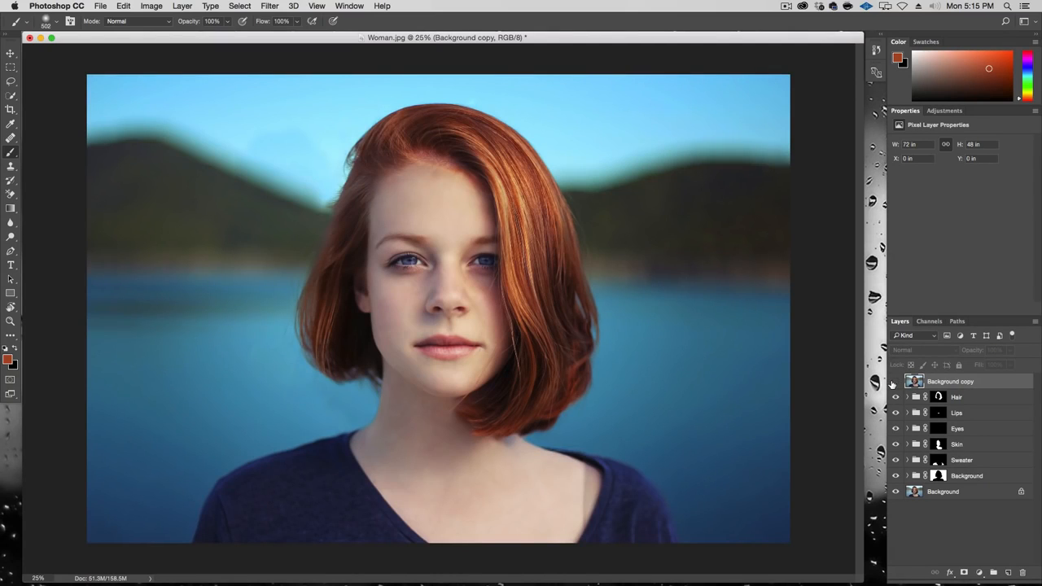
pyautogui.click(895, 382)
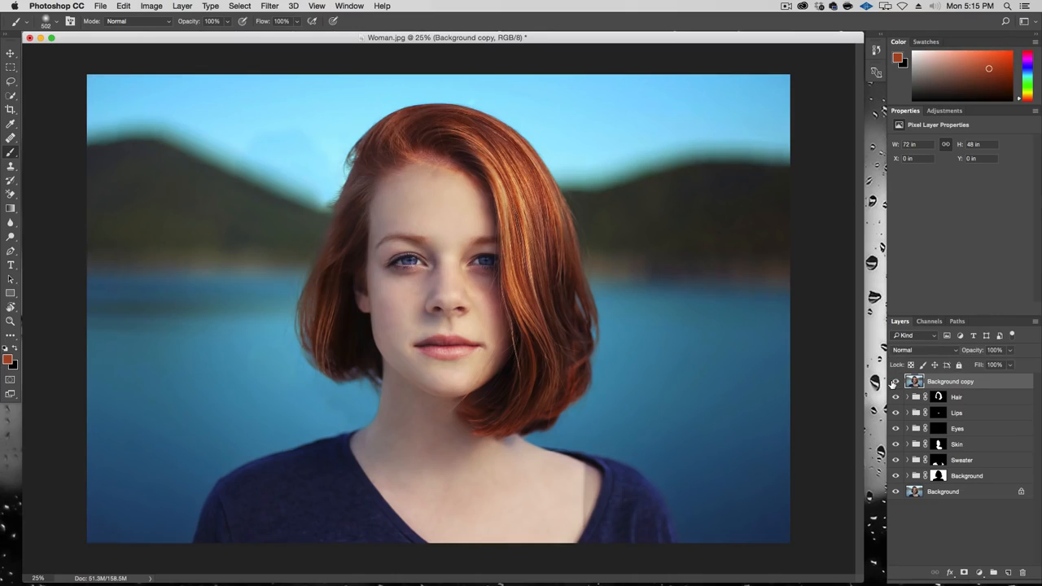